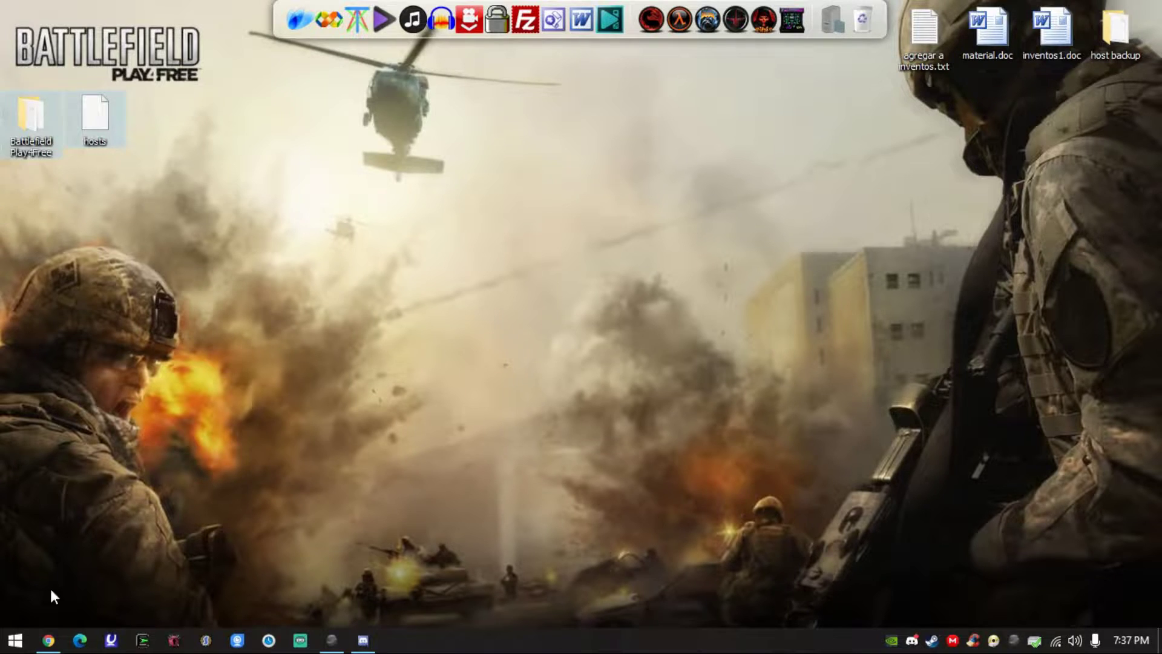
Switch to Chrome and examine the title and introduction of the Wikipedia article on Battlefield Play4Free.
mouse_move(48, 639)
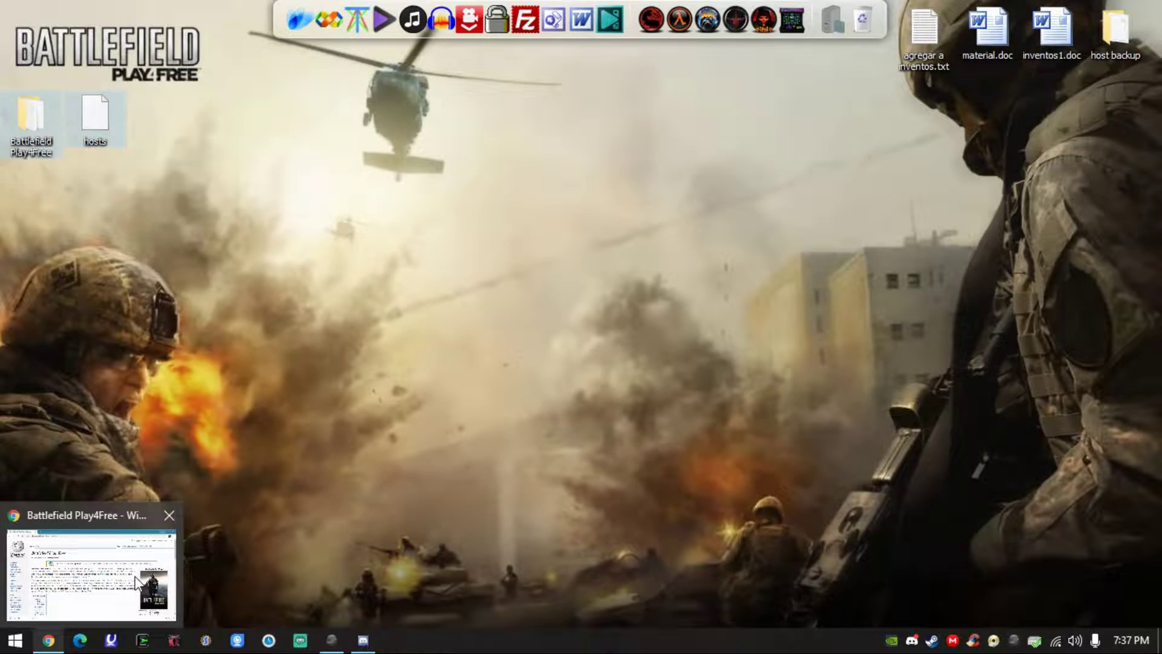
left_click(134, 578)
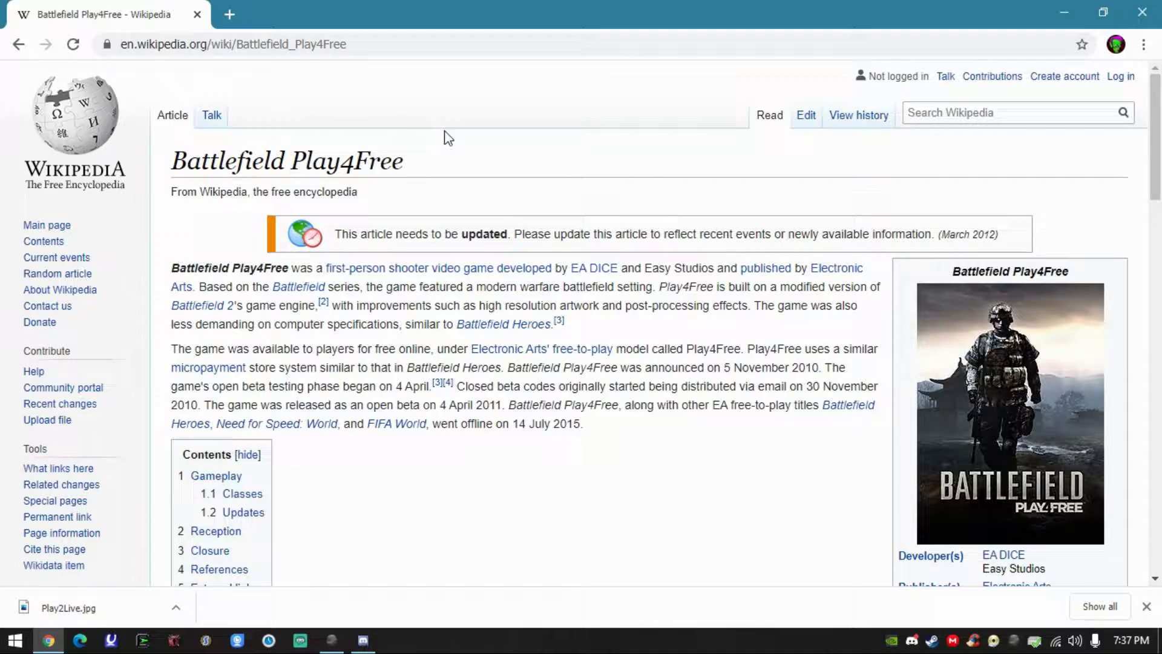
left_click_drag(436, 155, 161, 172)
left_click(187, 158)
left_click(162, 178)
left_click(406, 155)
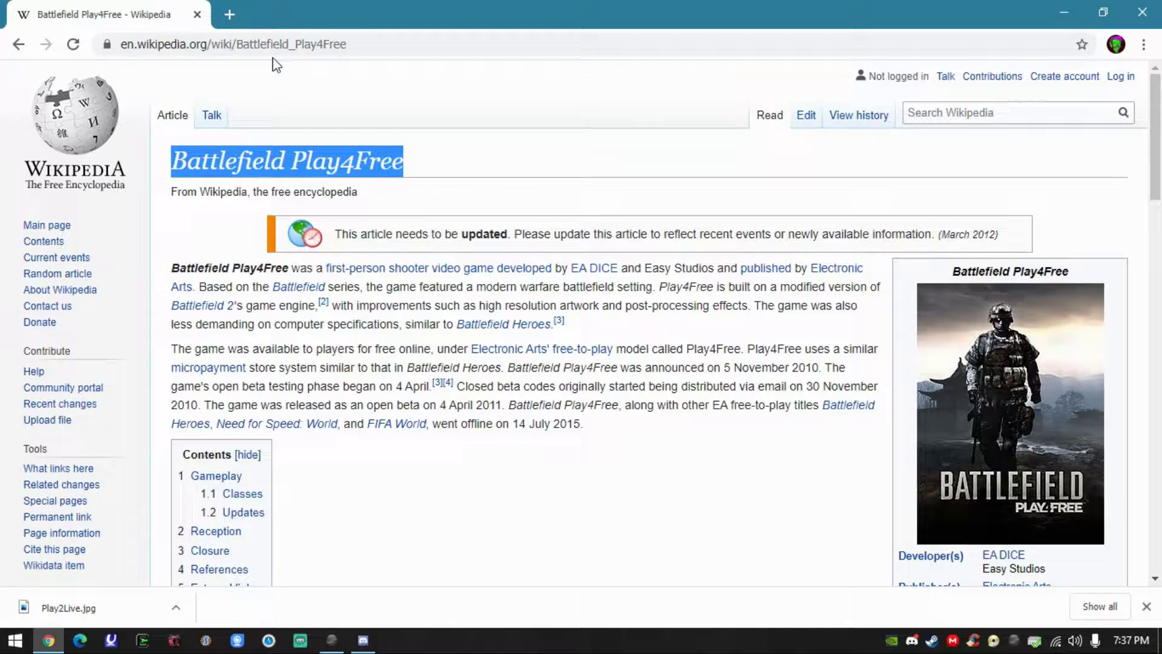
left_click(267, 161)
double_click(281, 164)
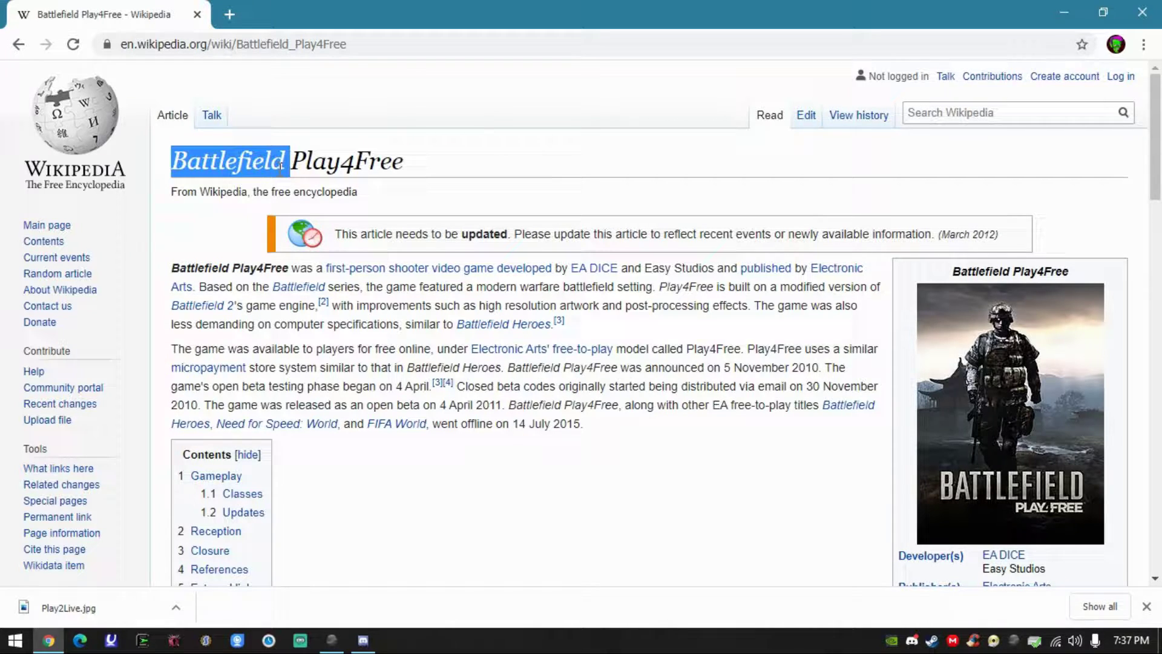
left_click(165, 377)
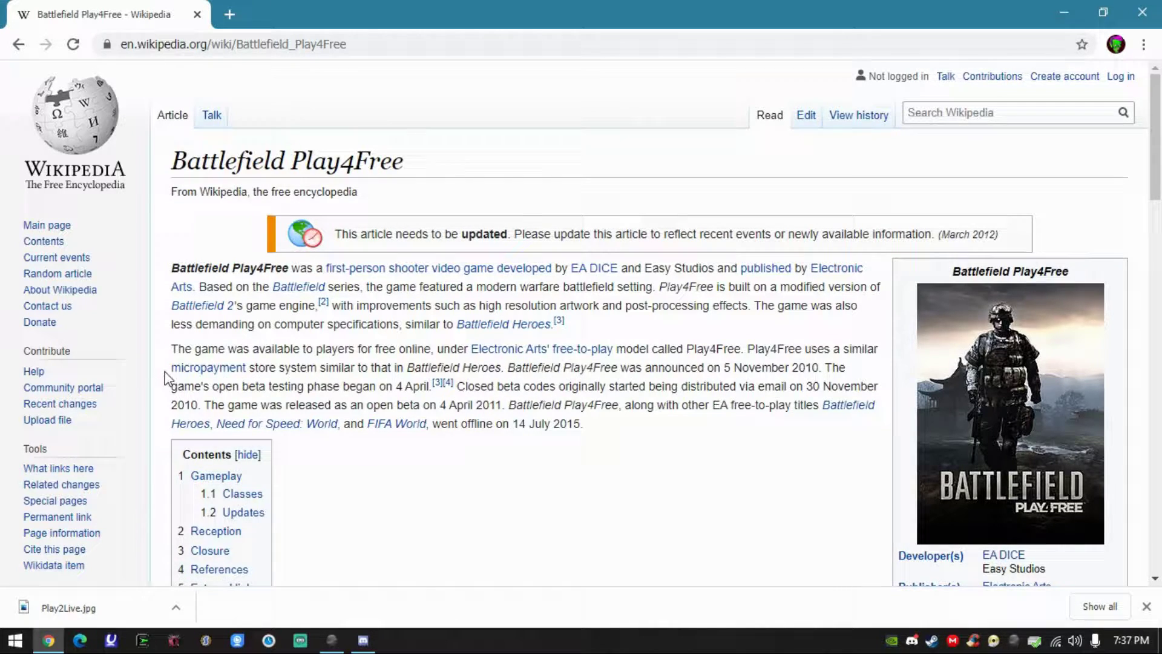
left_click_drag(165, 378, 248, 369)
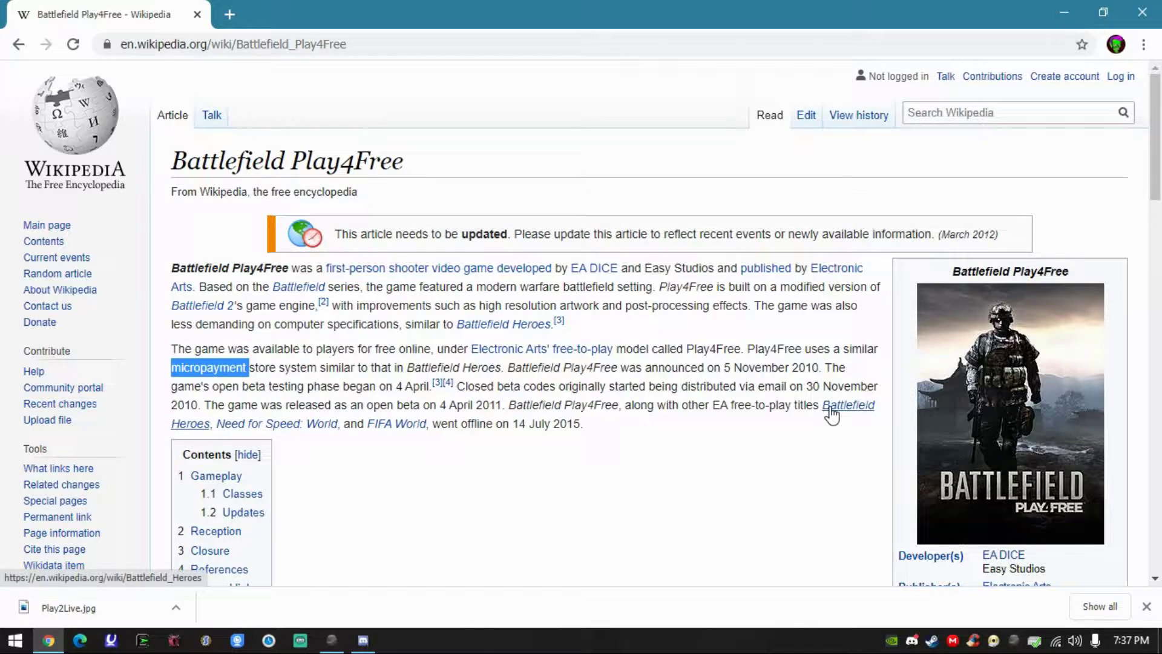
Examine the article's second paragraph for the game's release date, its shutdown date and the other EA free-to-play titles.
mouse_move(830, 413)
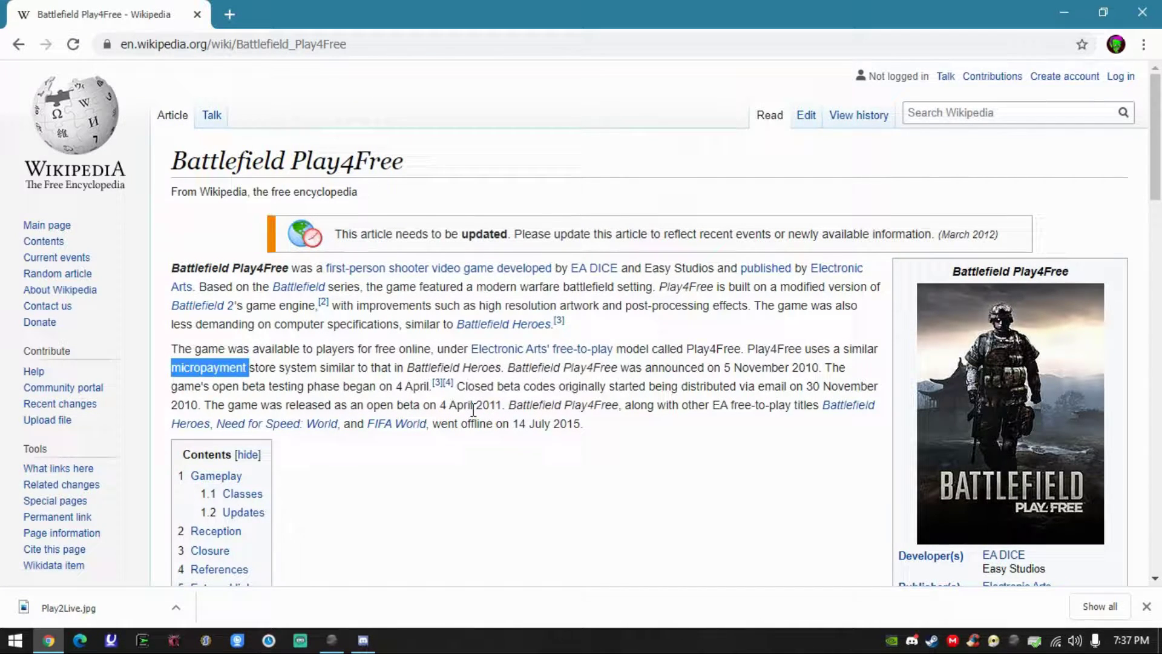
left_click_drag(471, 404, 489, 406)
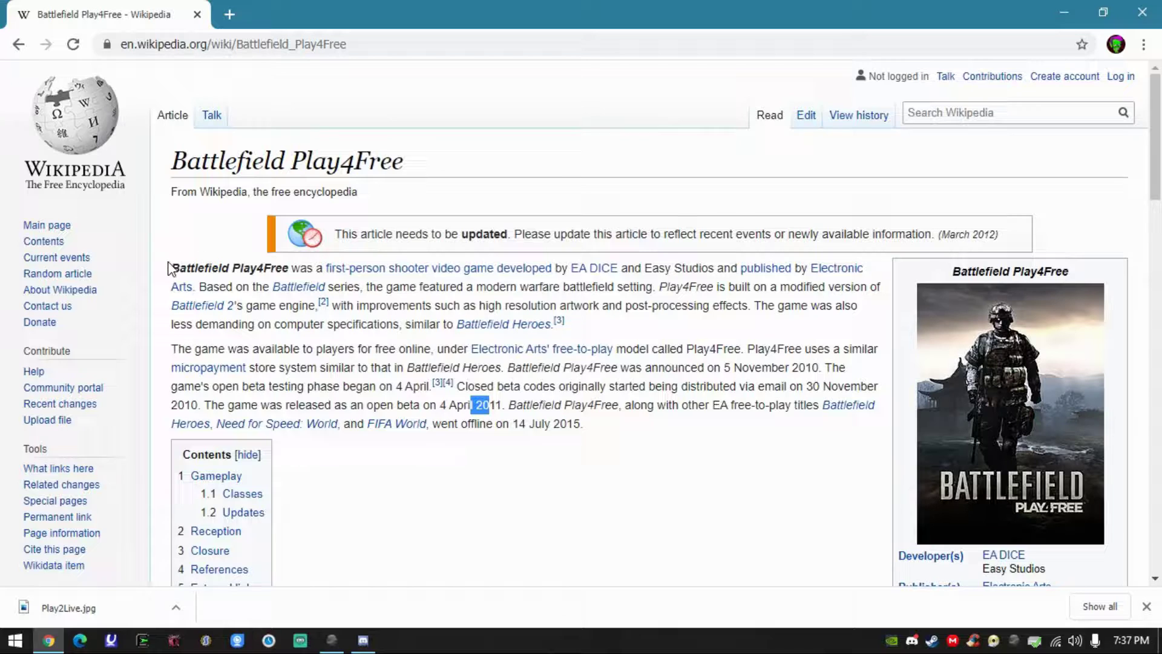
left_click_drag(170, 267, 290, 267)
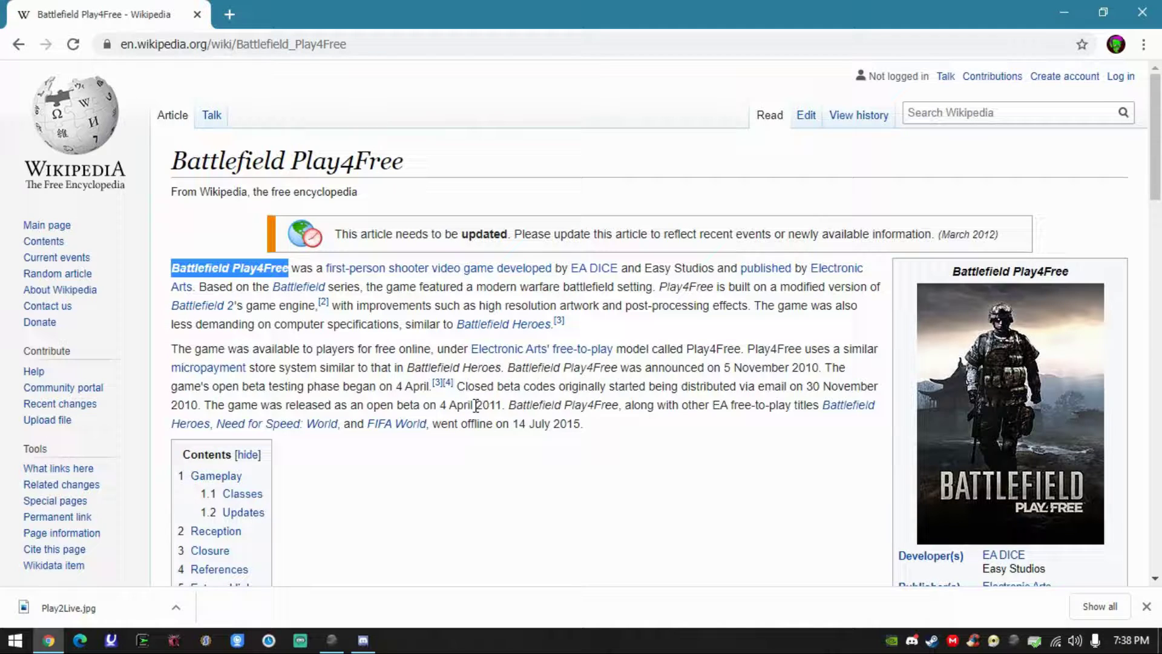
left_click_drag(526, 424, 583, 423)
left_click(583, 424)
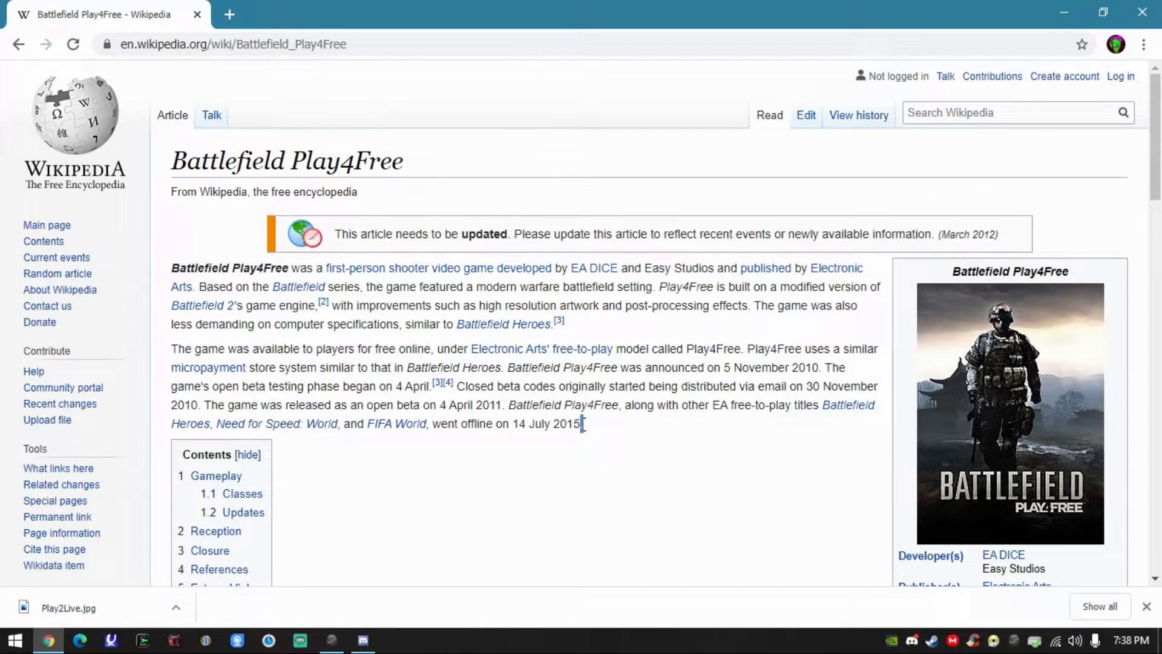
triple_click(582, 424)
double_click(565, 423)
double_click(540, 423)
double_click(720, 405)
Dismiss the downloads bar and read the article's sentence about Battlefield Play4Free and other EA titles going offline.
left_click(1146, 606)
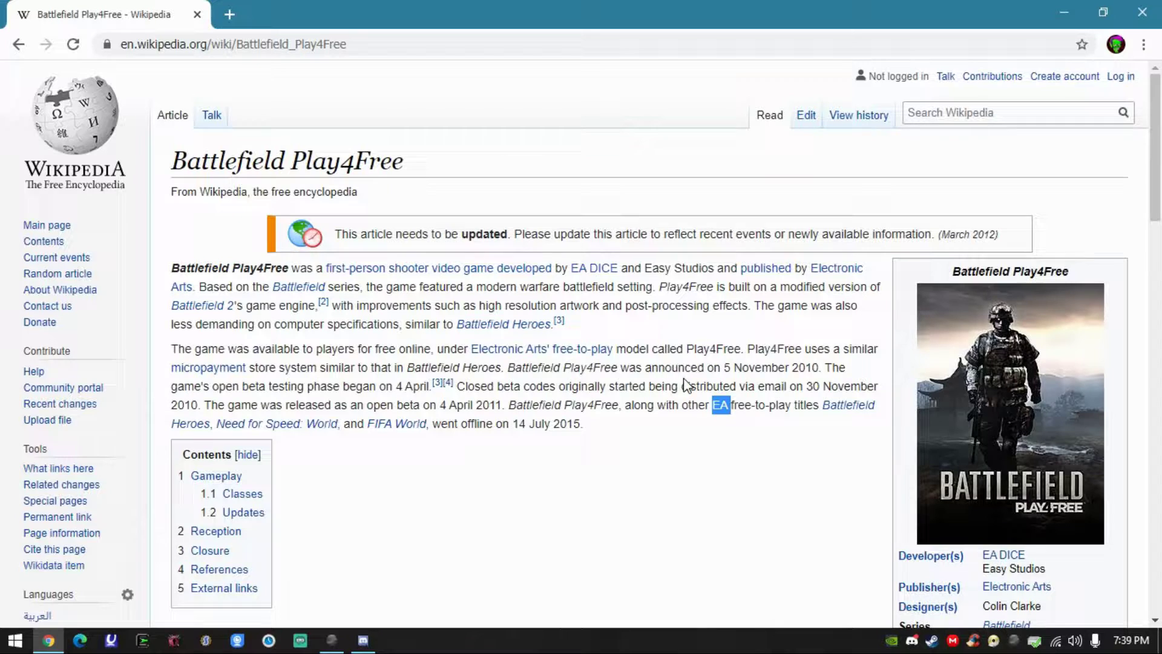
left_click_drag(682, 409, 729, 406)
double_click(721, 406)
double_click(701, 386)
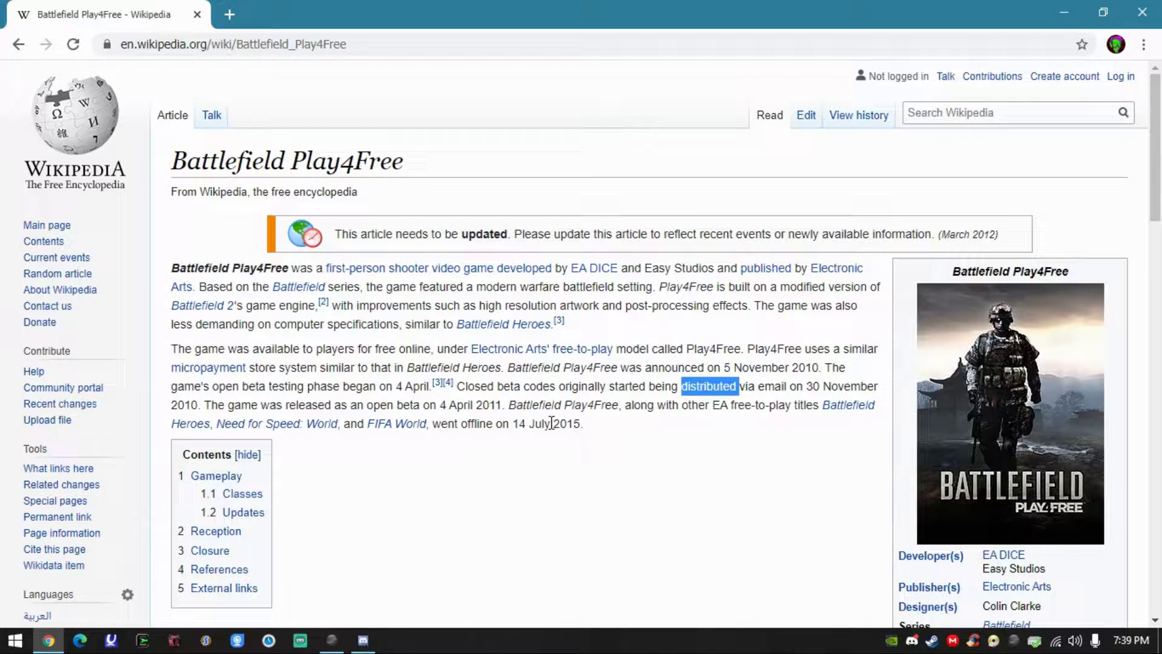
left_click_drag(551, 422, 512, 417)
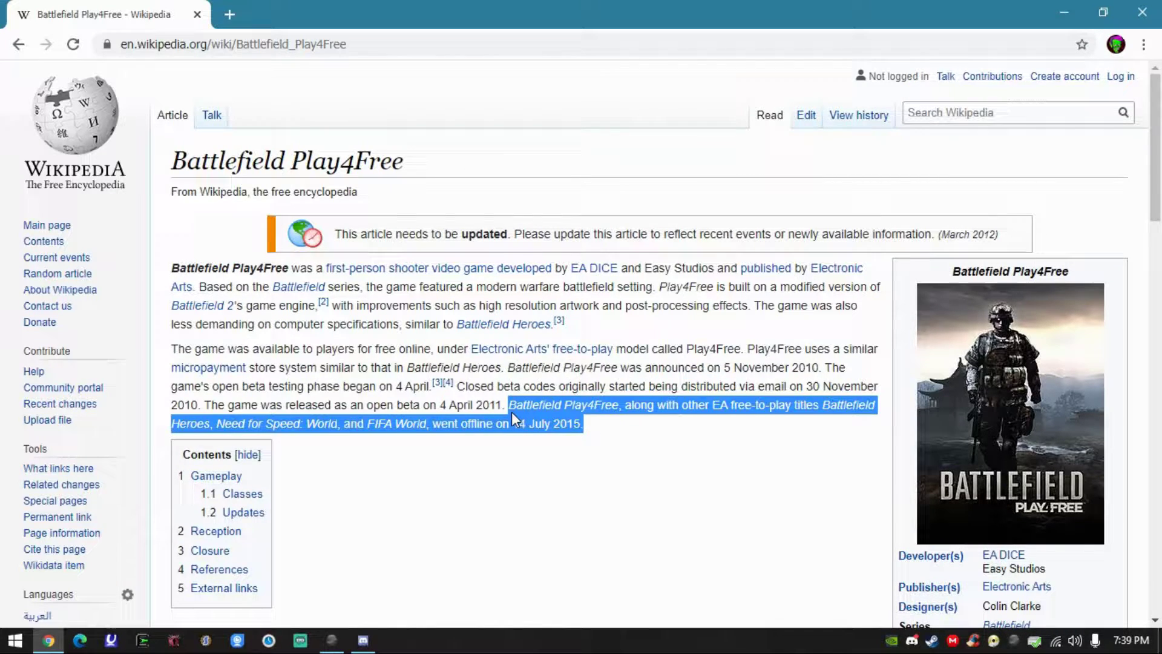
left_click(592, 424)
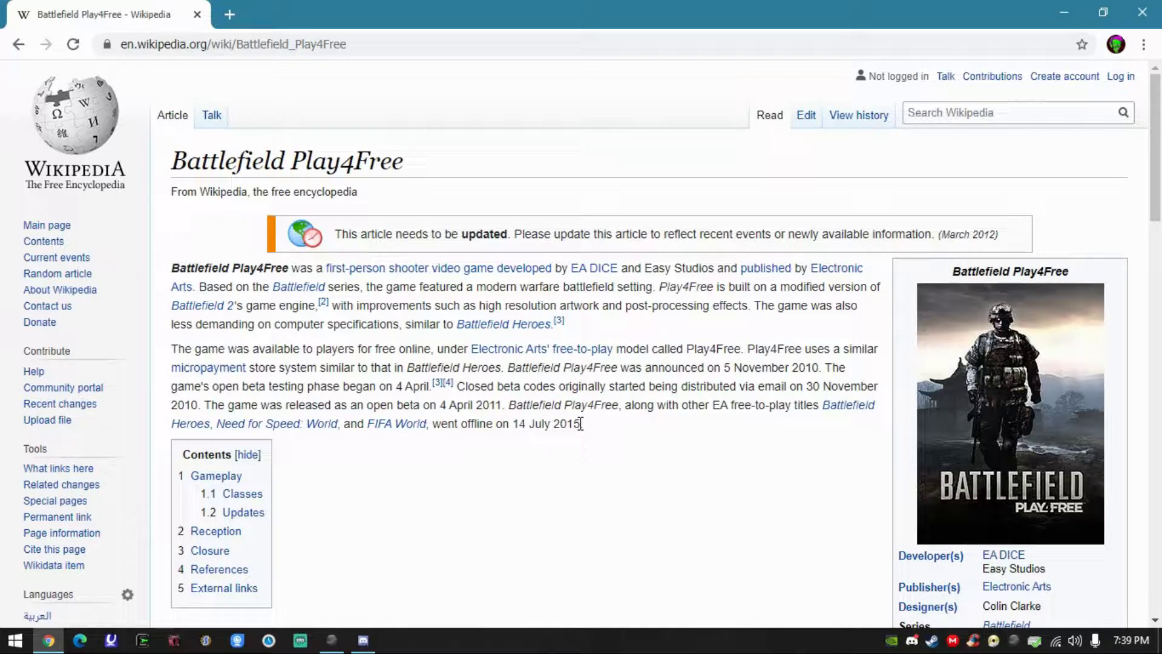
left_click_drag(581, 423, 509, 405)
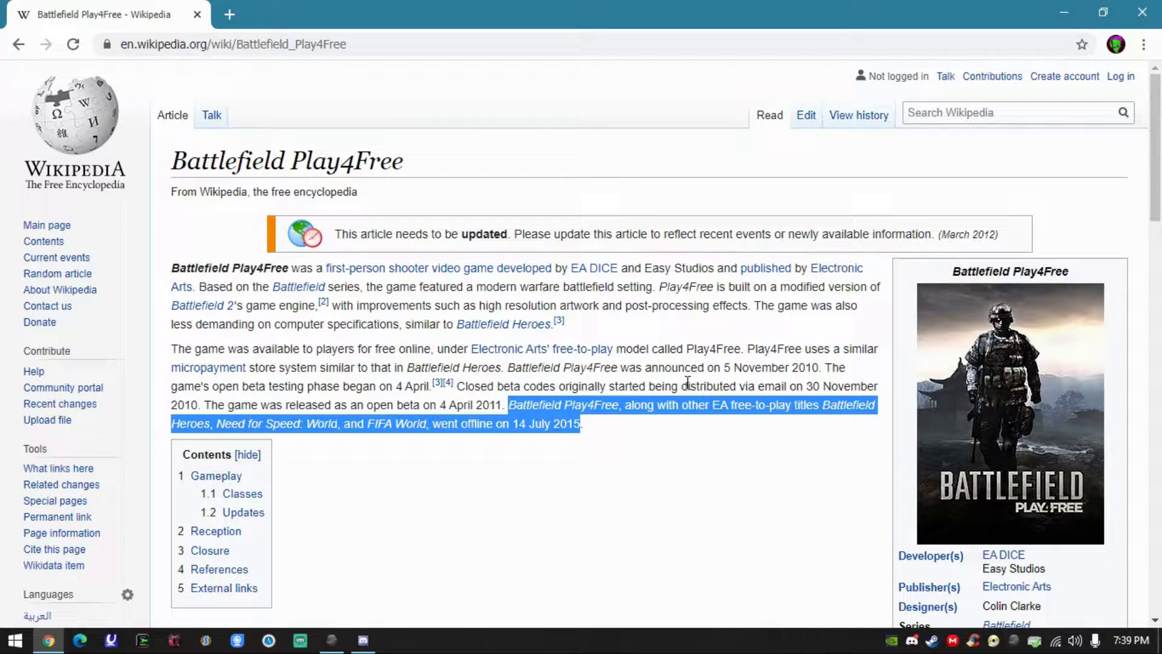
Close the browser window with the Wikipedia article to return to the desktop.
left_click(1142, 12)
left_click_drag(147, 73, 2, 259)
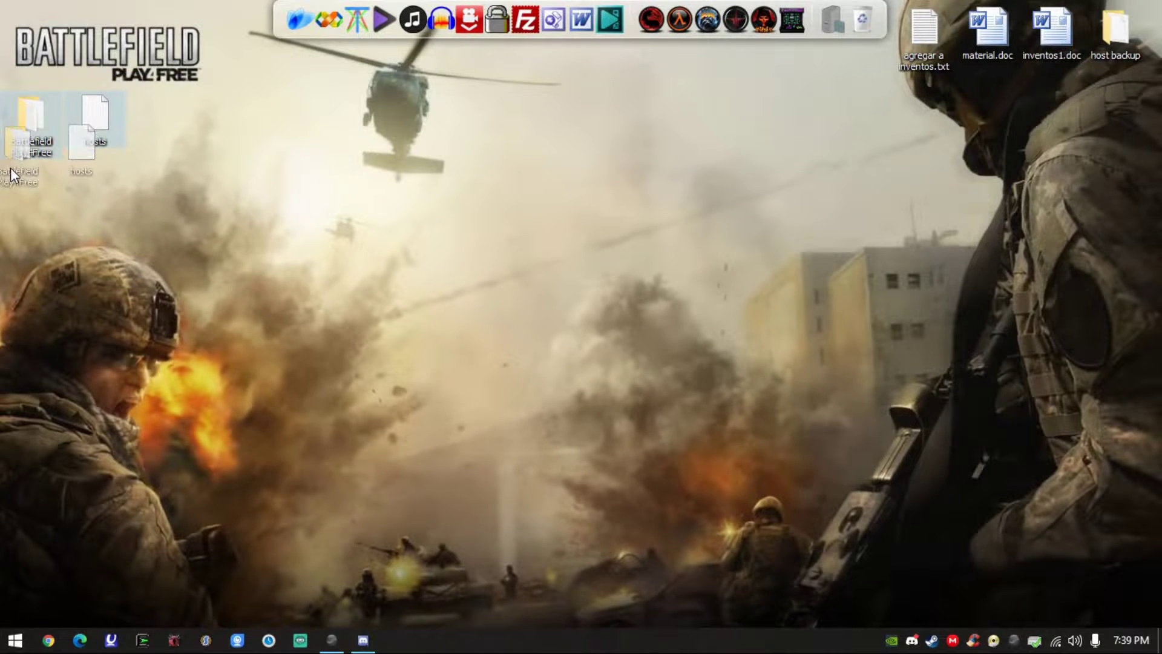
mouse_move(42, 154)
left_mouse_down()
mouse_move(39, 205)
mouse_move(34, 150)
left_mouse_up()
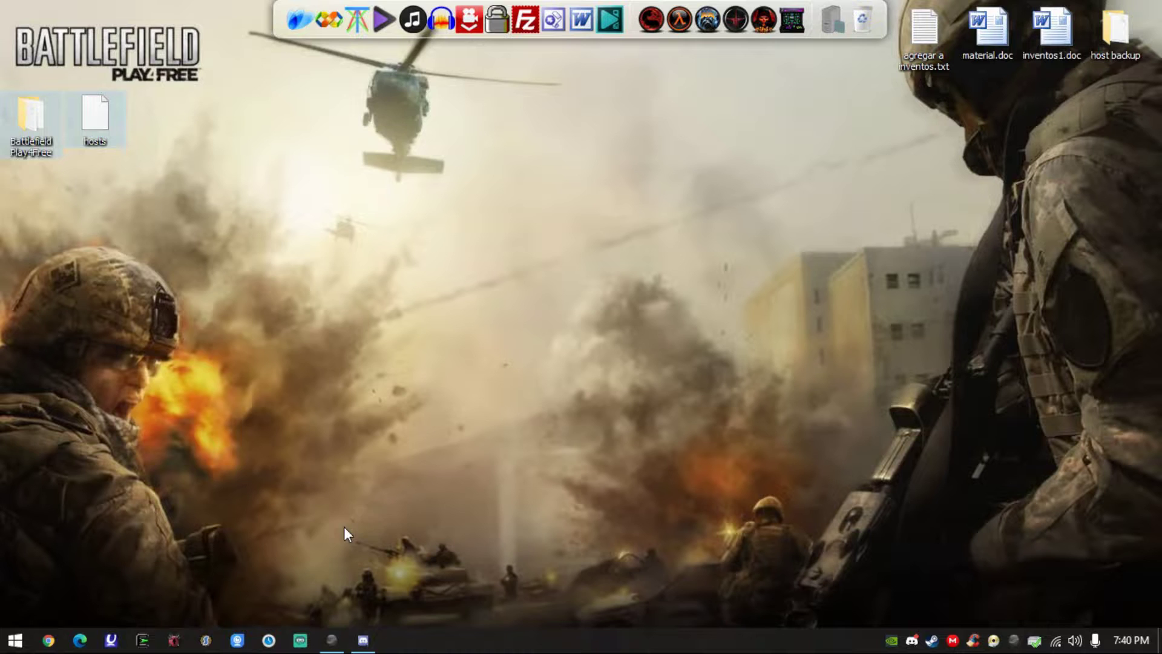
Open the Battlefield Play4Free folder from the desktop and maximize its window.
double_click(32, 118)
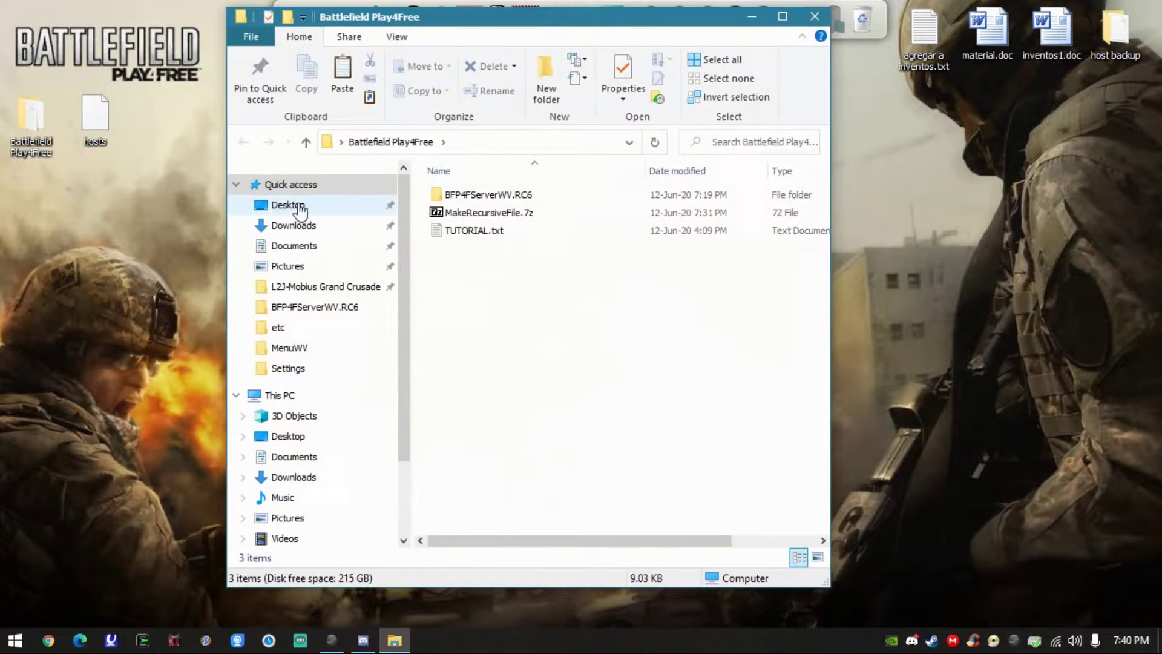
left_click_drag(533, 22, 500, 33)
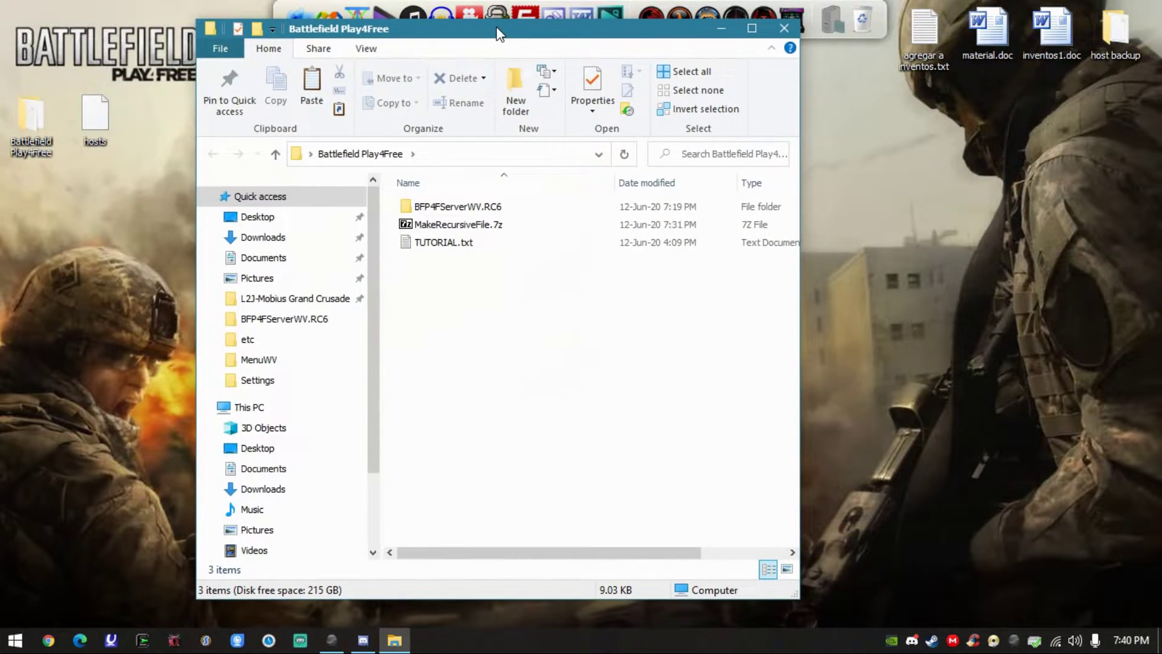
double_click(498, 33)
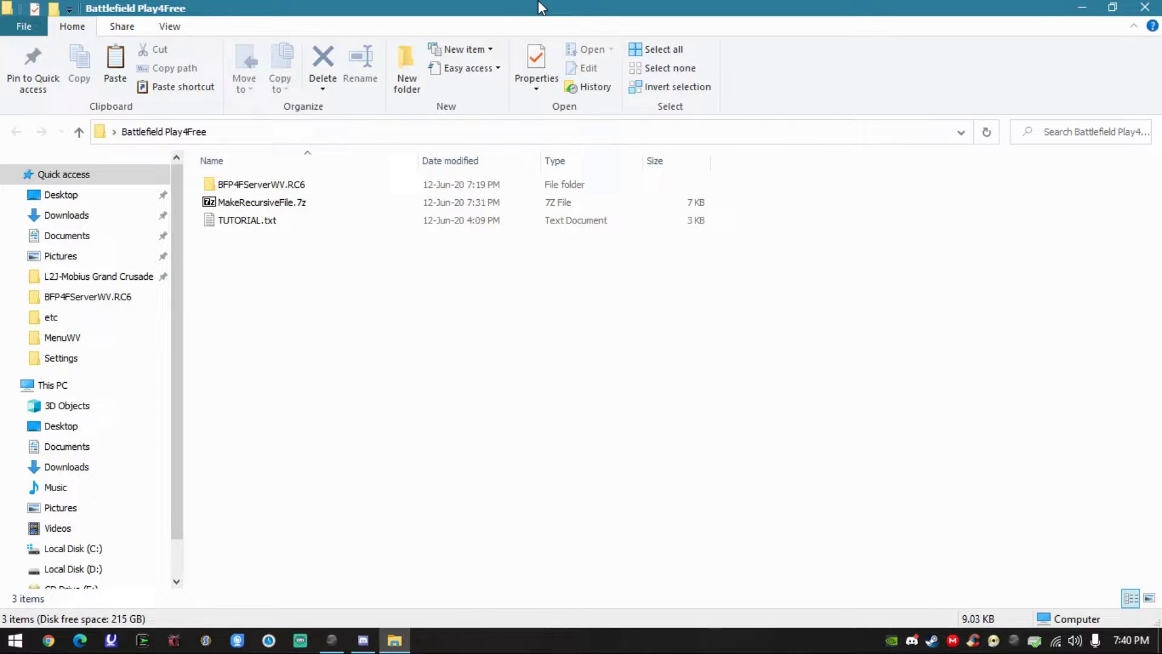
left_click_drag(481, 9, 459, 29)
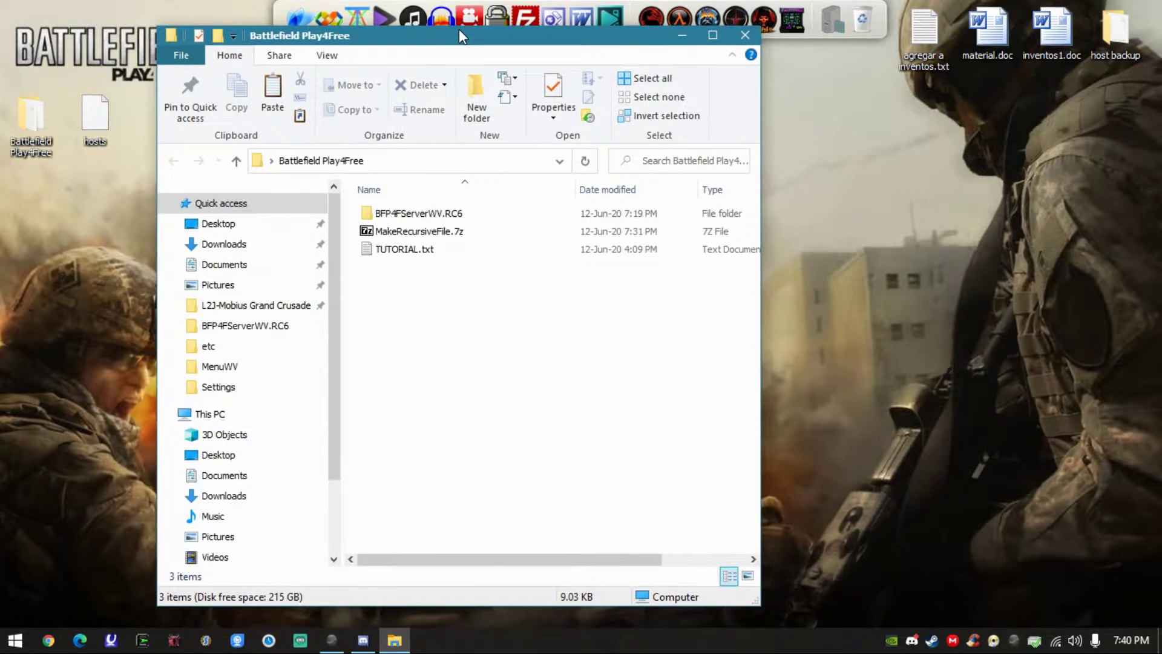
double_click(459, 29)
left_click(349, 189)
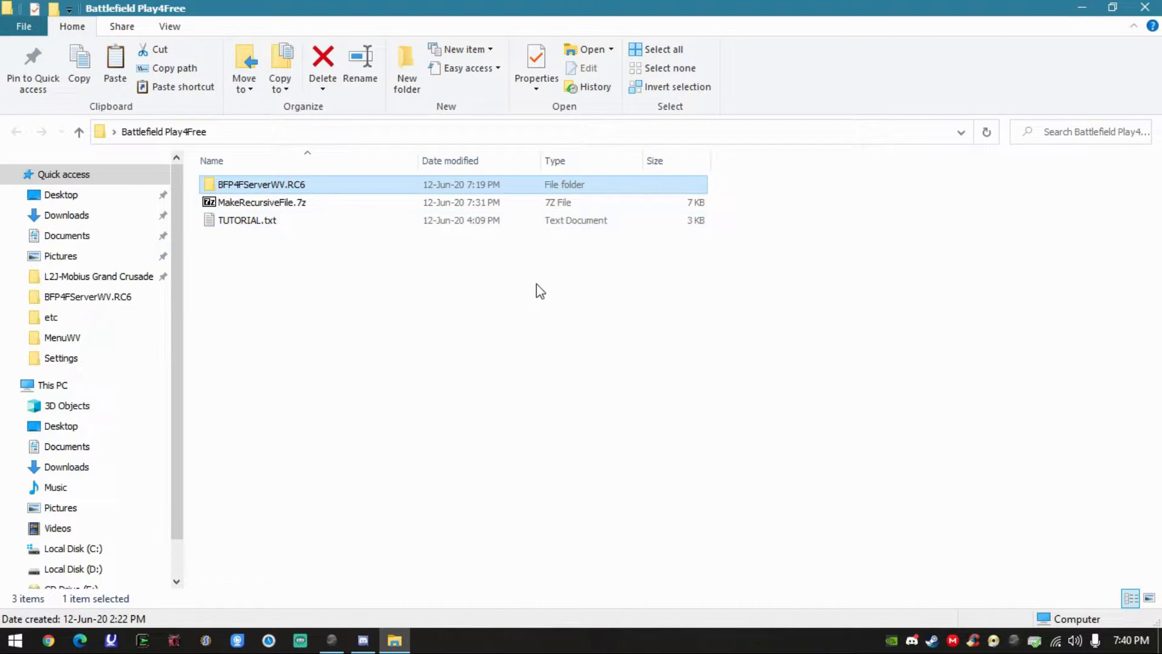
Review the server folder, the MakeRecursiveFile.7z archive and TUTORIAL.txt in the Battlefield Play4Free folder, and close the window.
left_click_drag(537, 288, 466, 170)
left_click_drag(761, 231, 332, 146)
left_click_drag(784, 237, 332, 135)
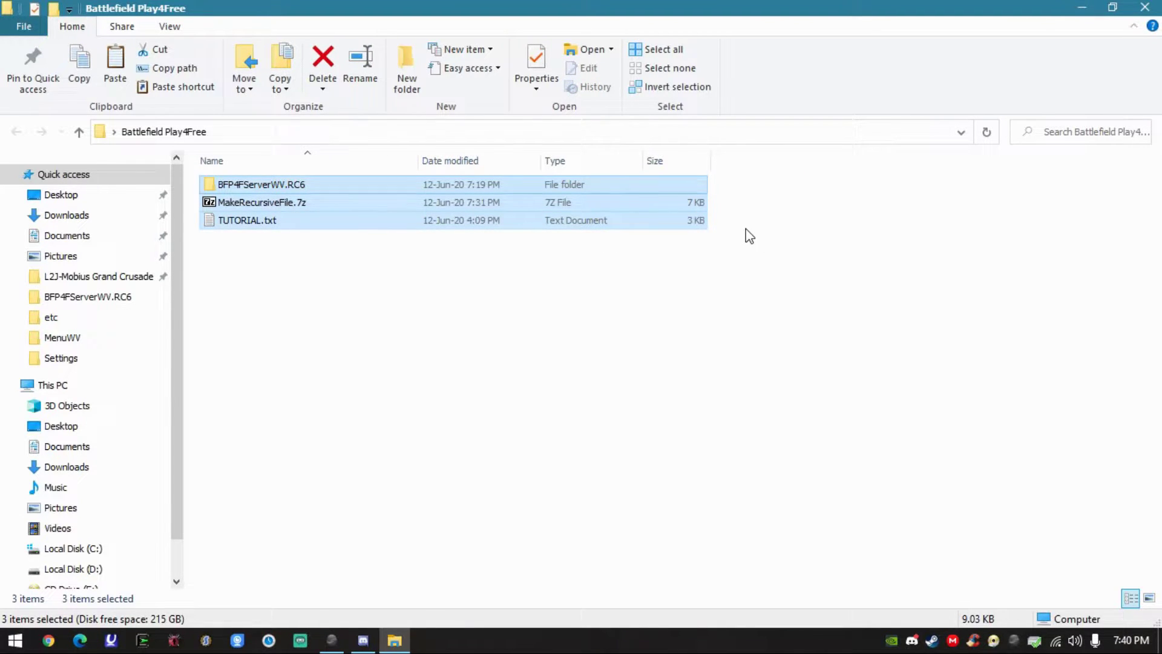
left_click_drag(749, 236, 439, 147)
left_click(478, 280)
left_click_drag(535, 8, 481, 27)
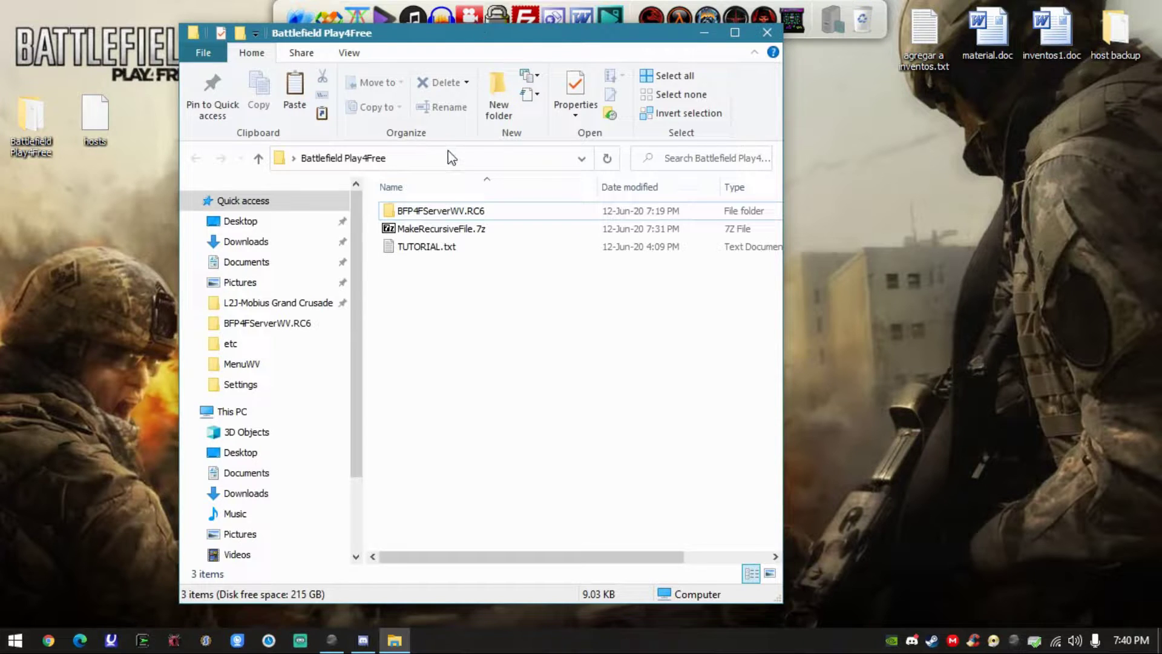
double_click(477, 35)
left_click_drag(628, 192, 602, 234)
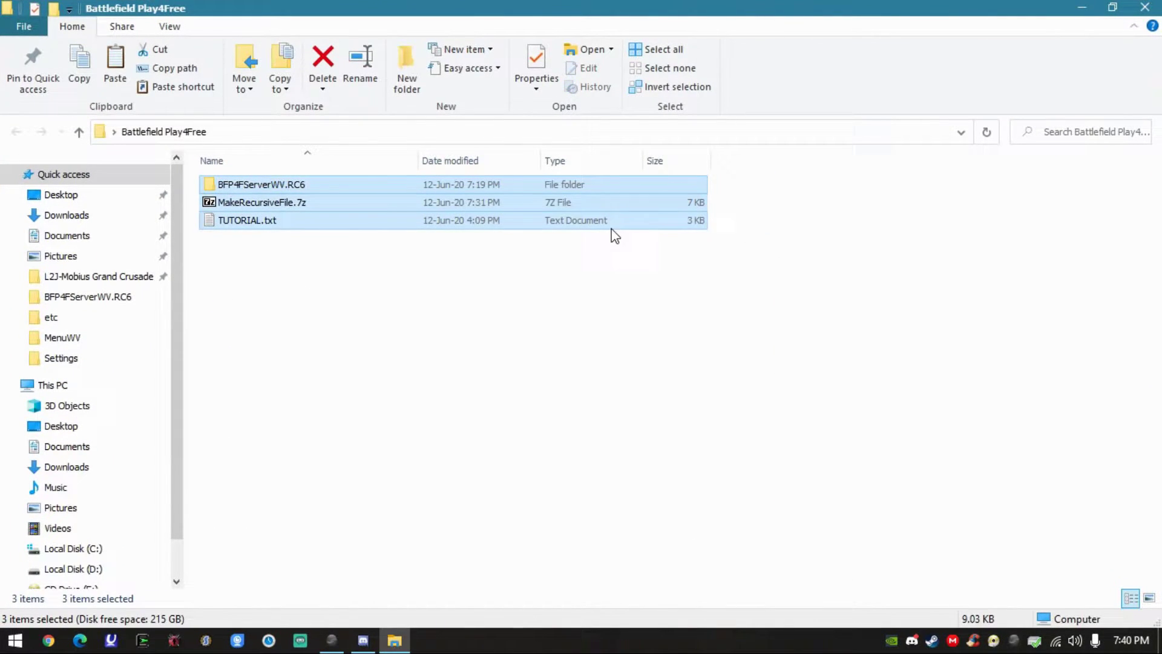
left_click(734, 212)
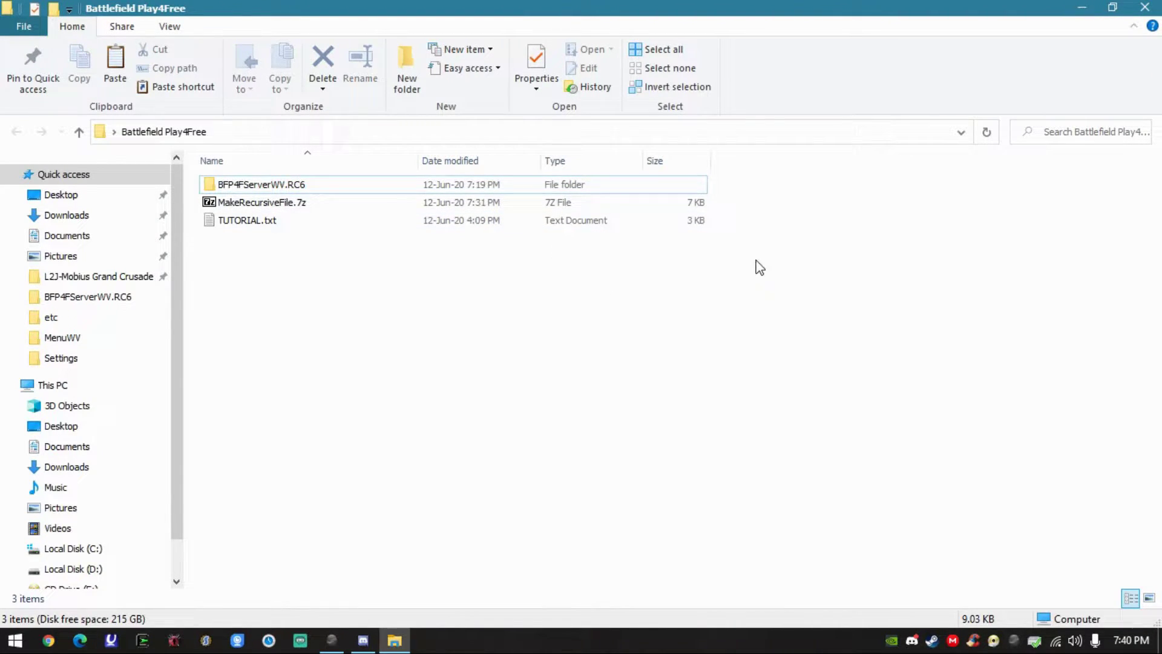
left_click(1145, 7)
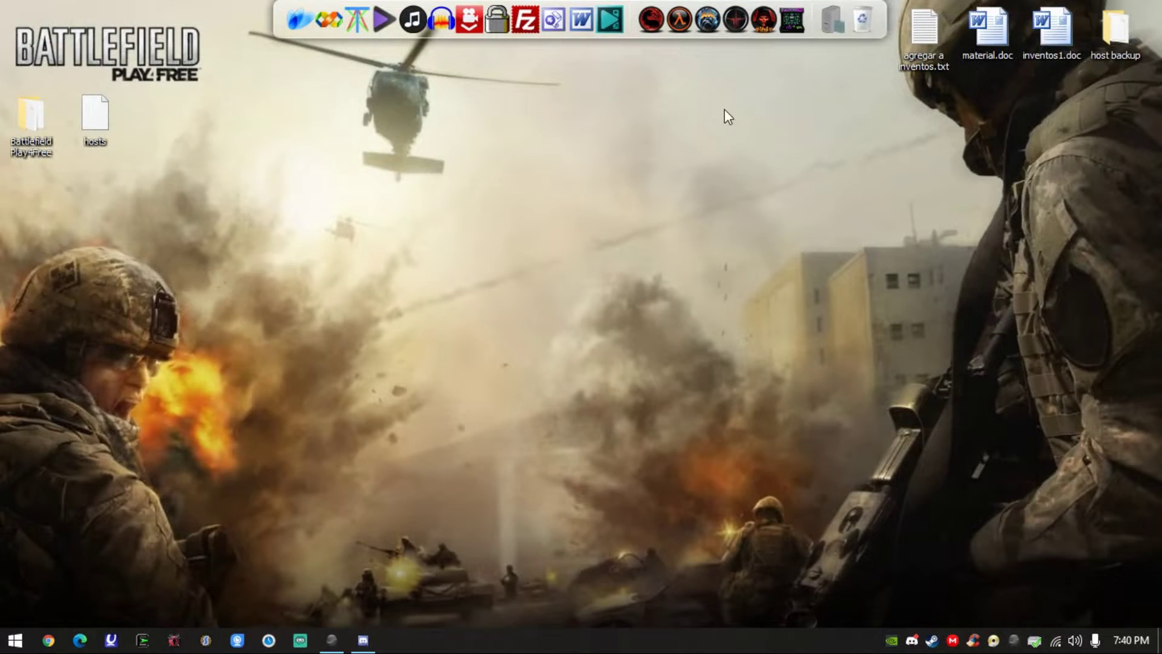
Browse from This PC to the drivers folder inside Windows\System32 on Local Disk (C:).
left_click(15, 640)
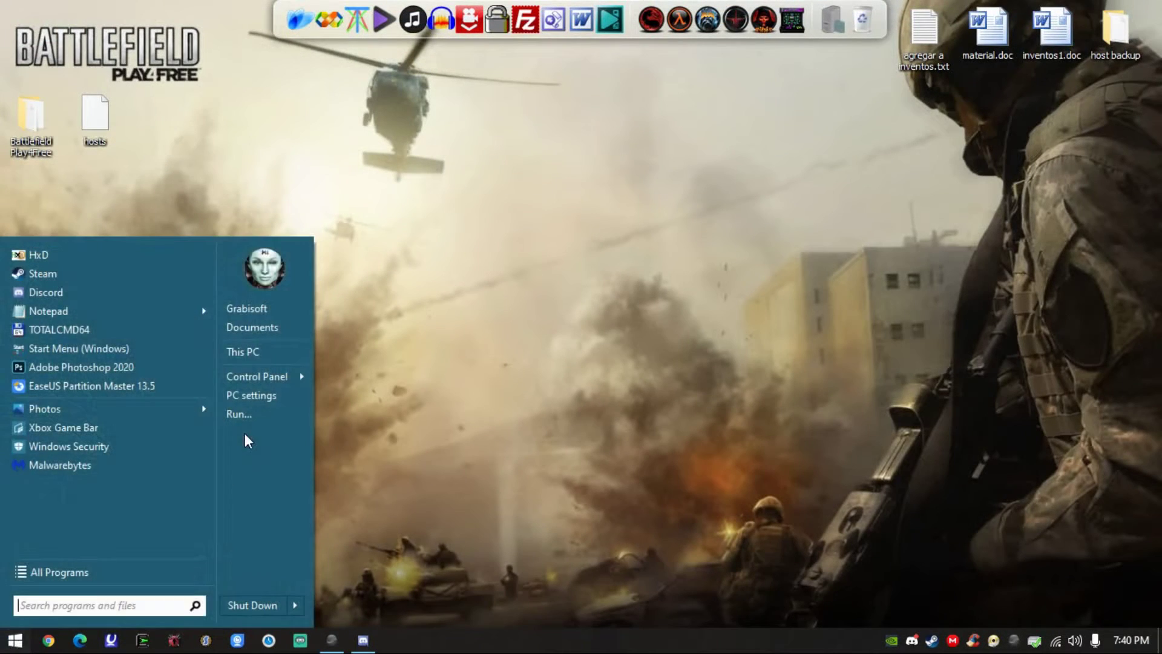
left_click(241, 352)
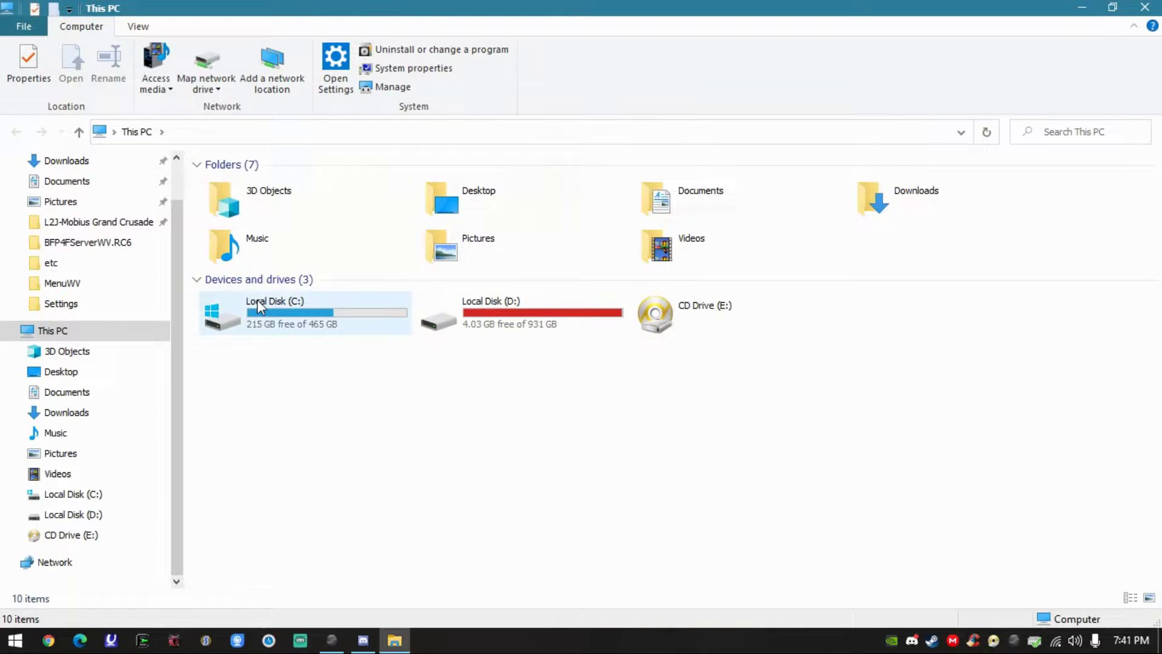
double_click(258, 303)
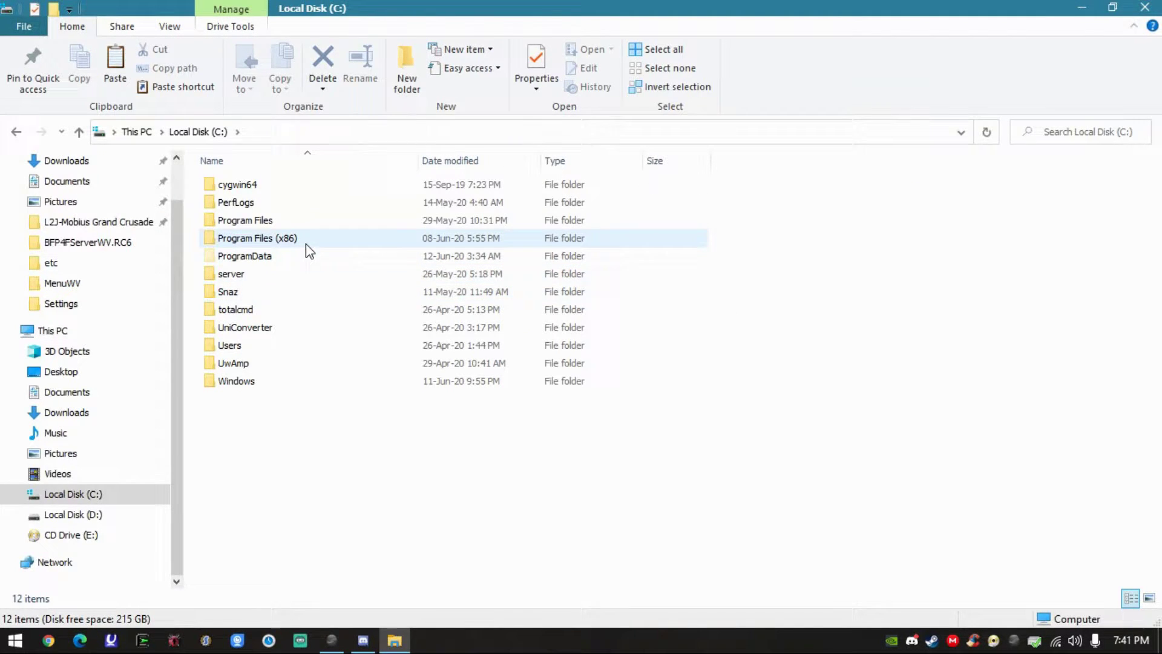
double_click(245, 381)
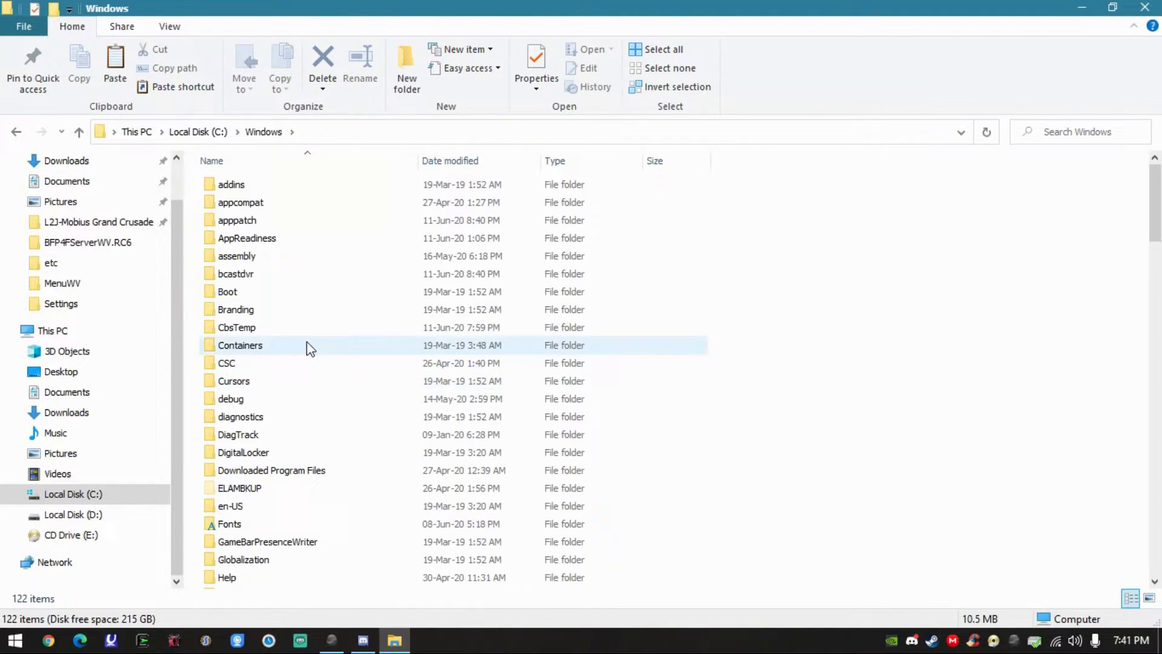
type("sys")
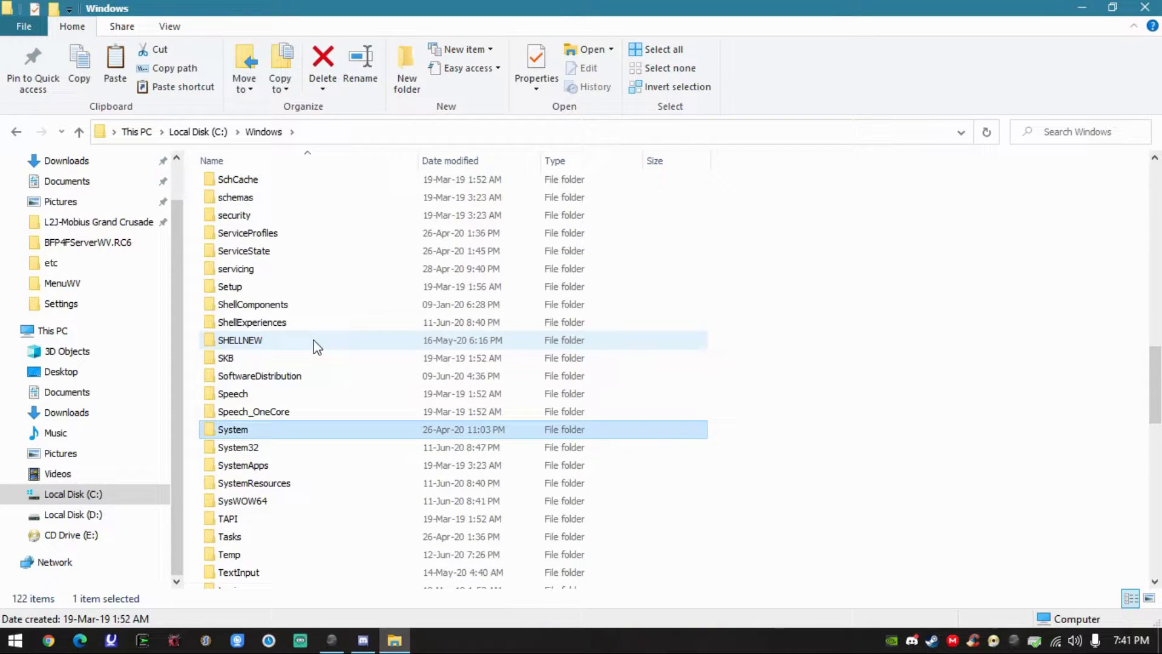
double_click(252, 447)
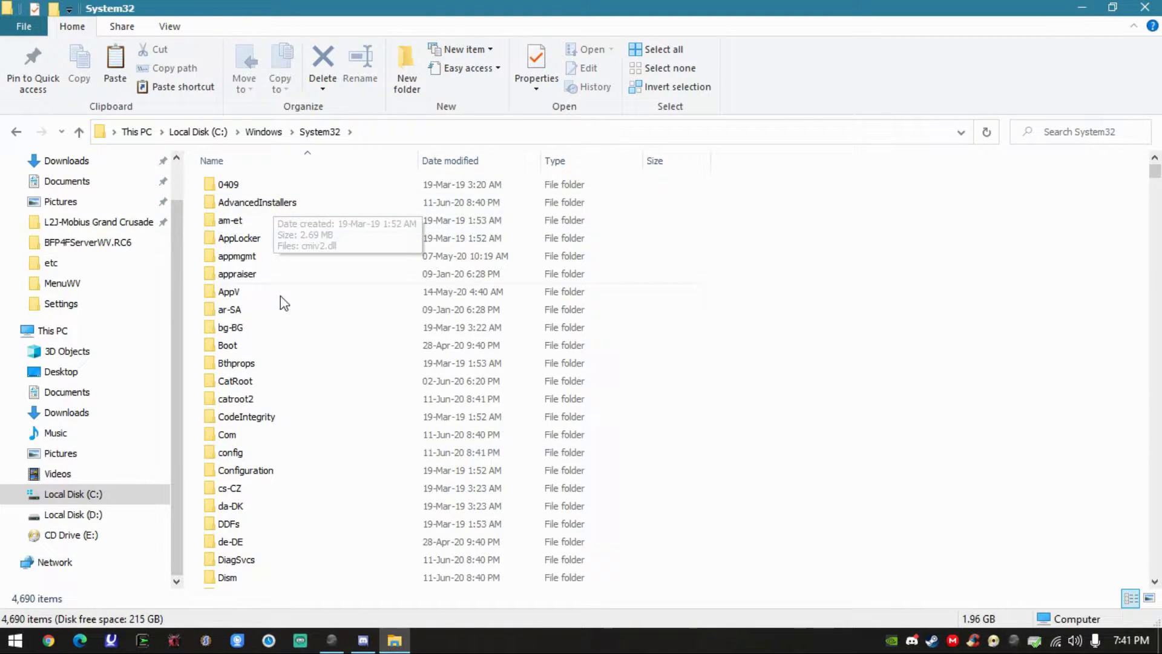
left_click(284, 314)
type("dr")
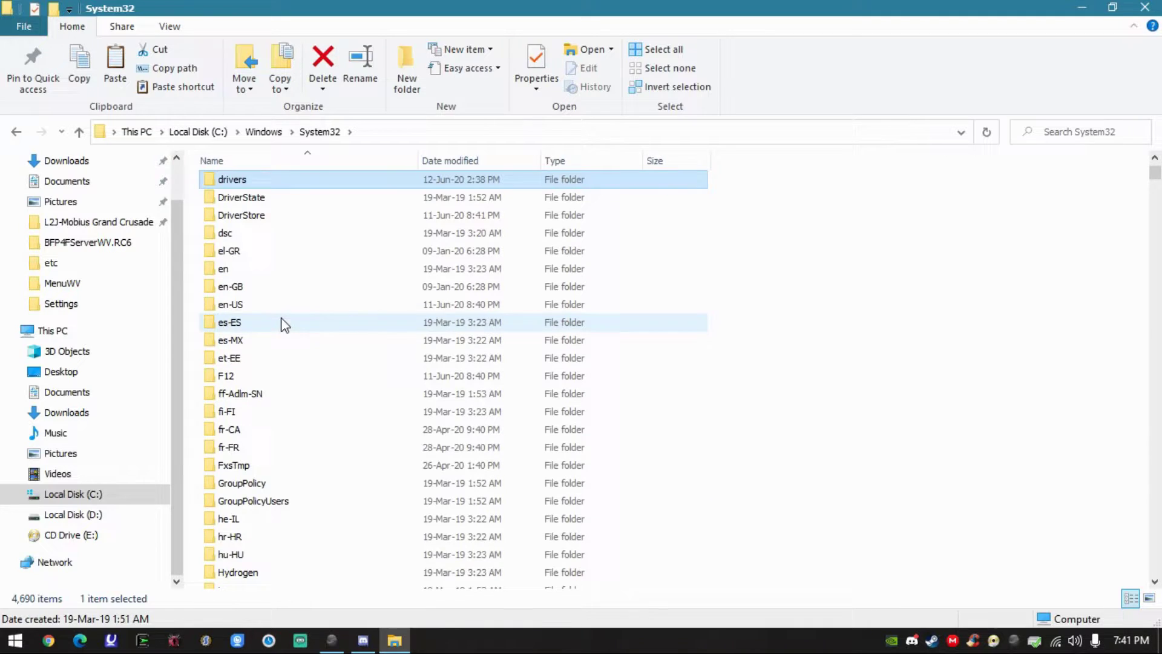
double_click(255, 180)
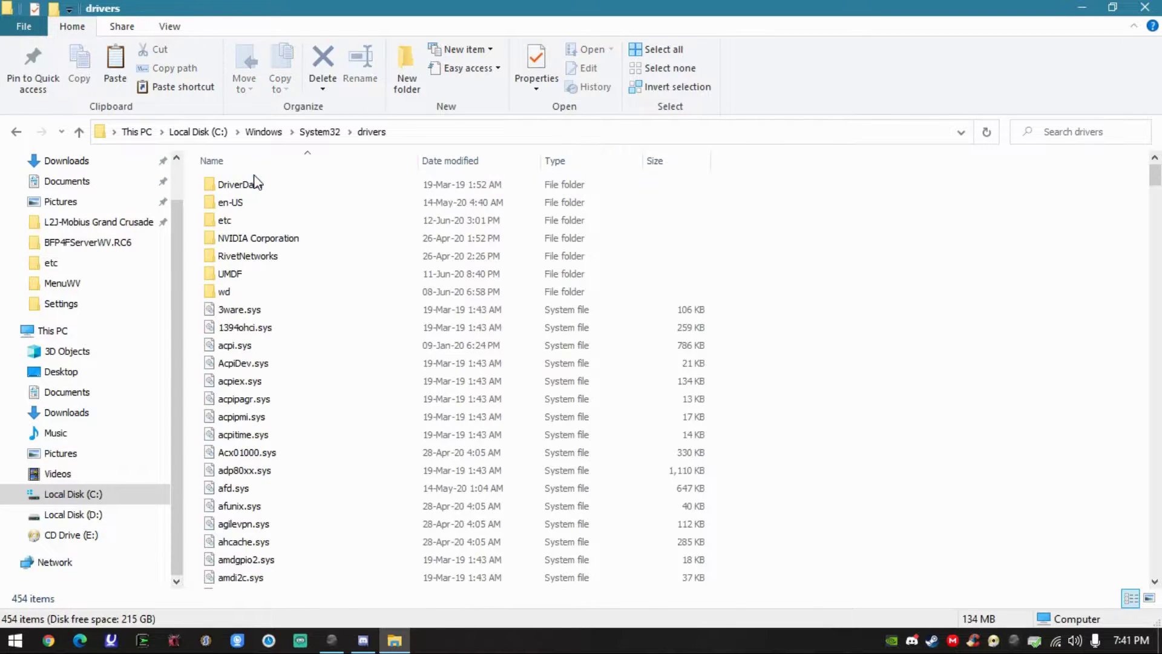
Open the etc folder inside drivers, select its hosts file, and restore the window so the desktop is accessible.
double_click(241, 219)
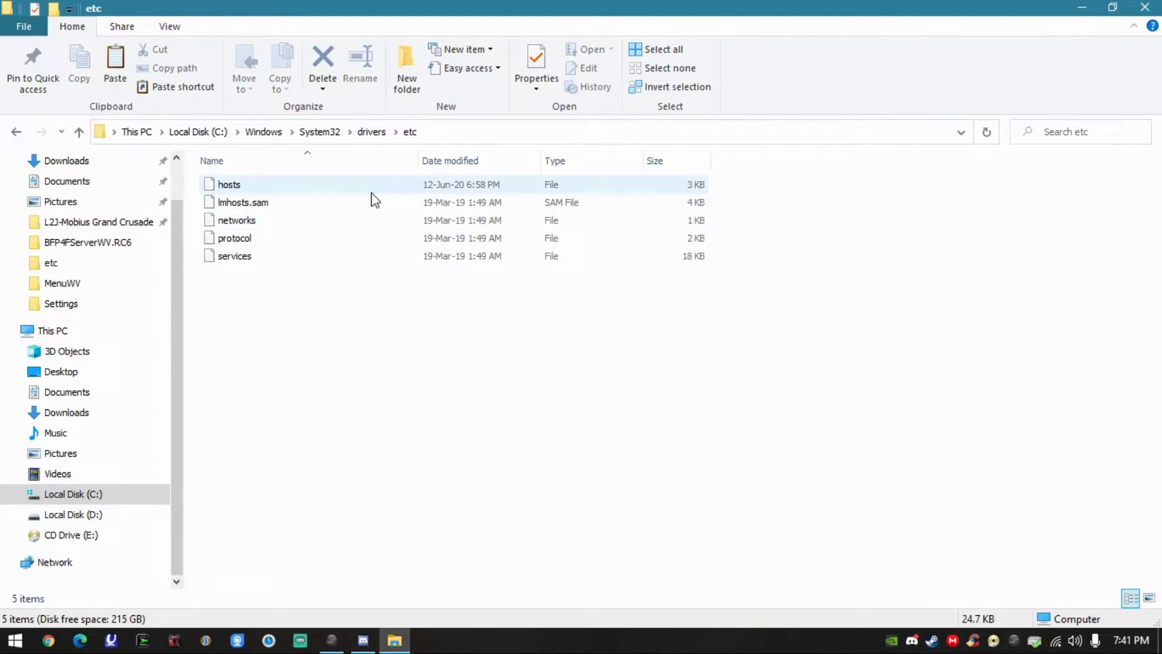
left_click(233, 185)
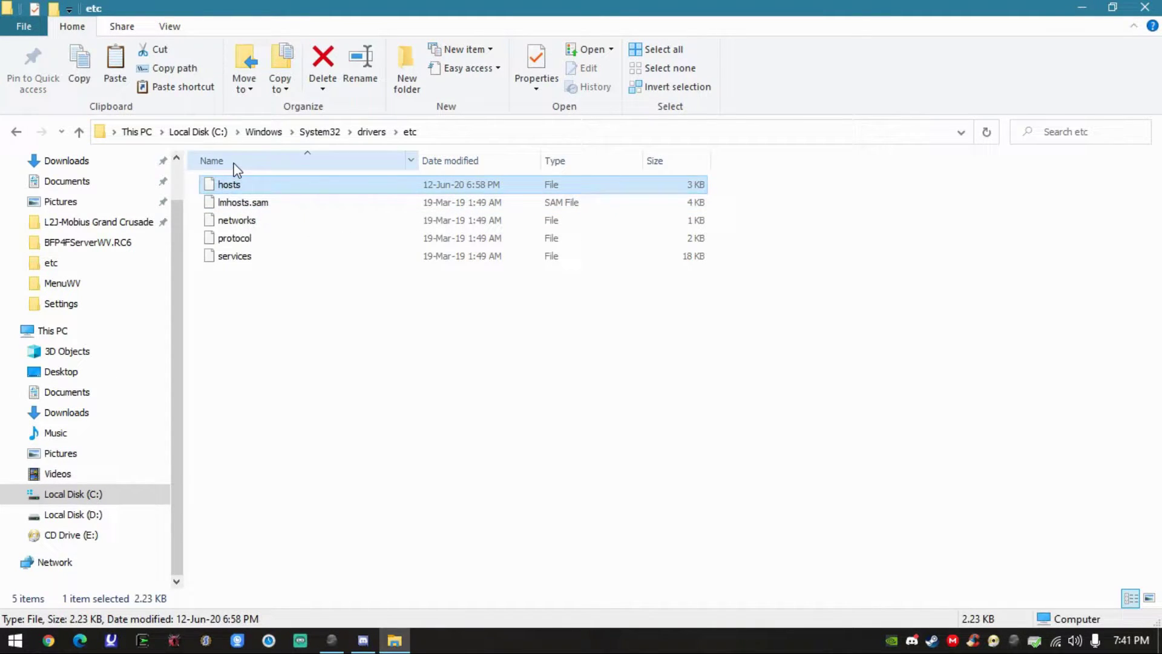
left_click_drag(735, 343, 381, 184)
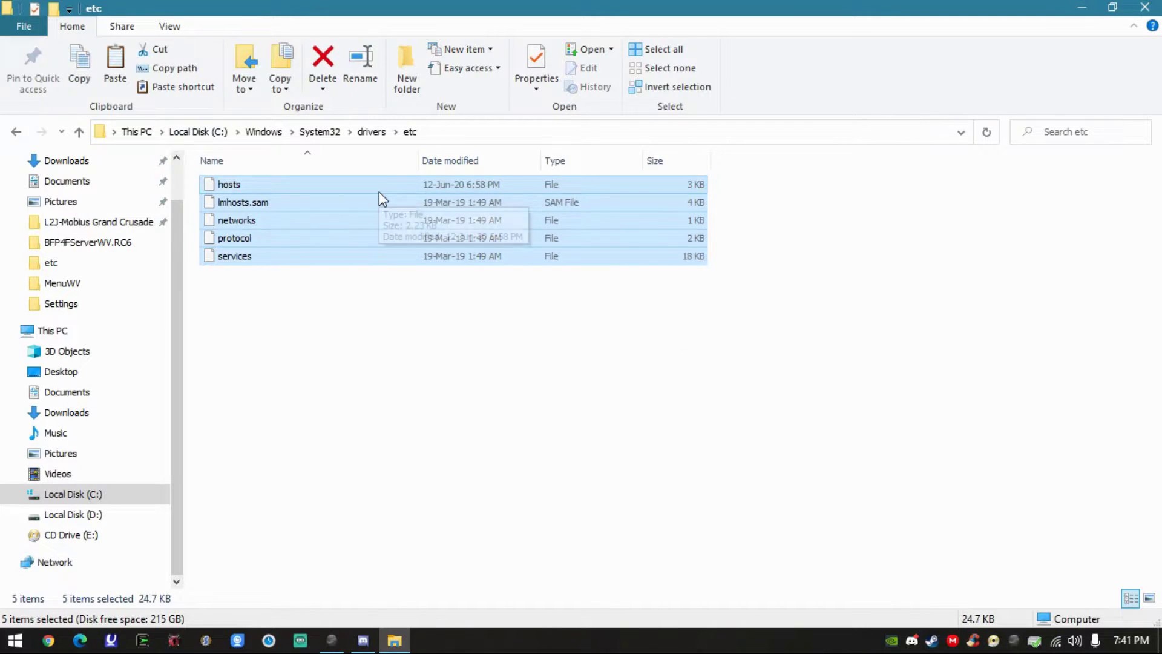
left_click(329, 190)
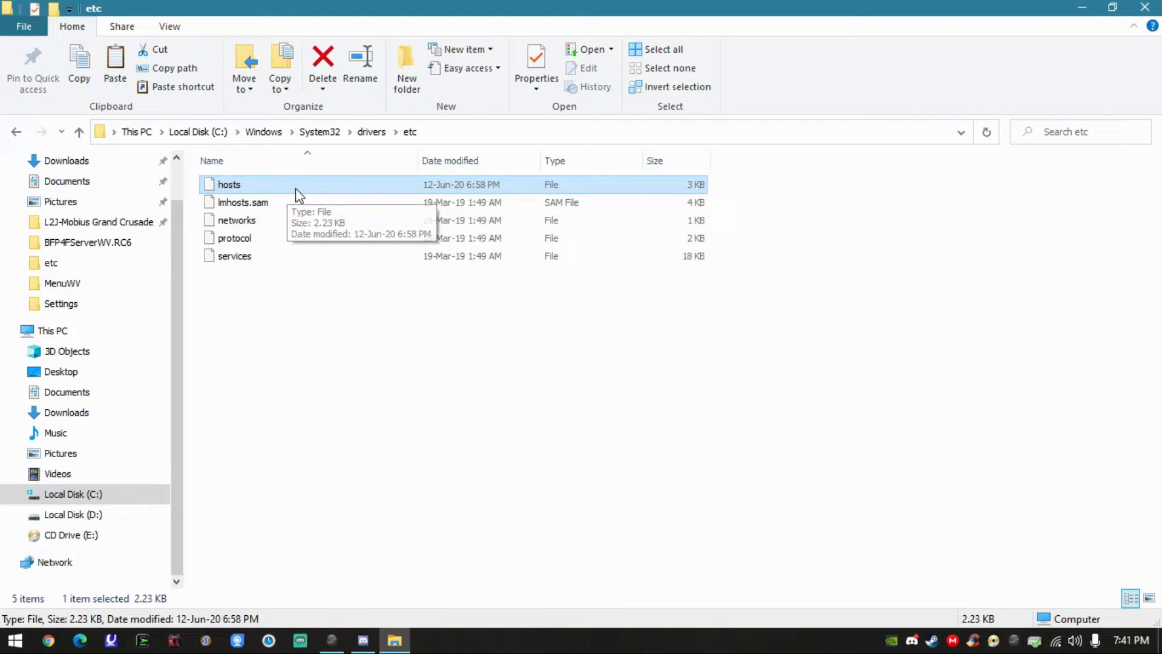
double_click(400, 9)
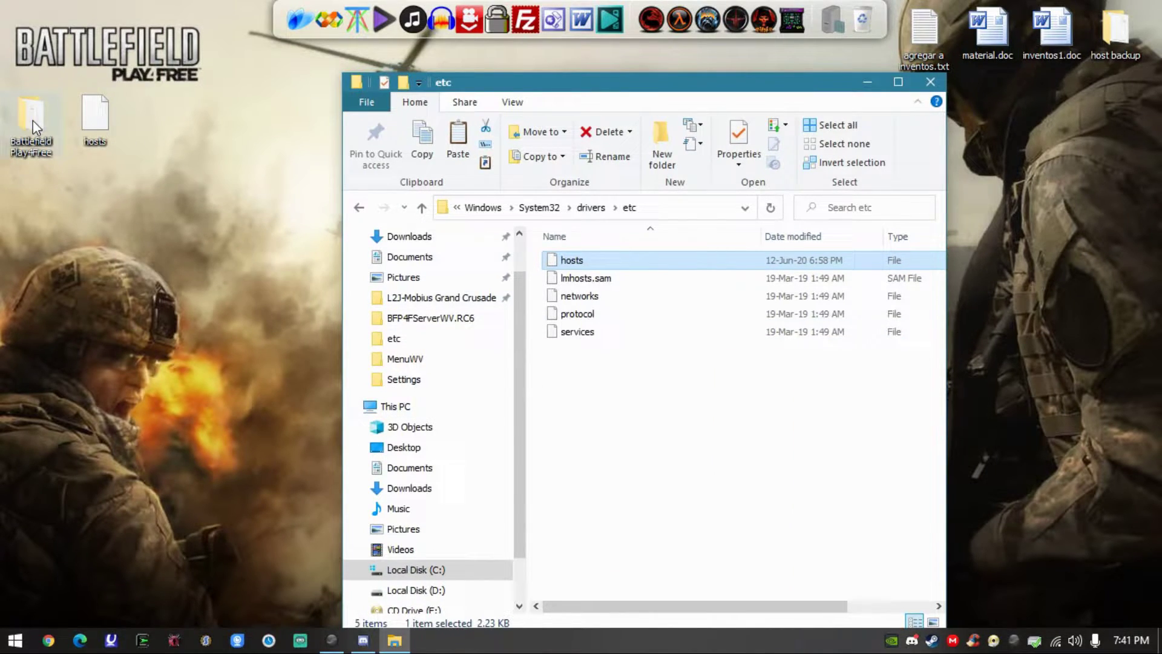
Open the desktop copy of the hosts file in Notepad and review its list of Battlefield server entries.
left_click(15, 639)
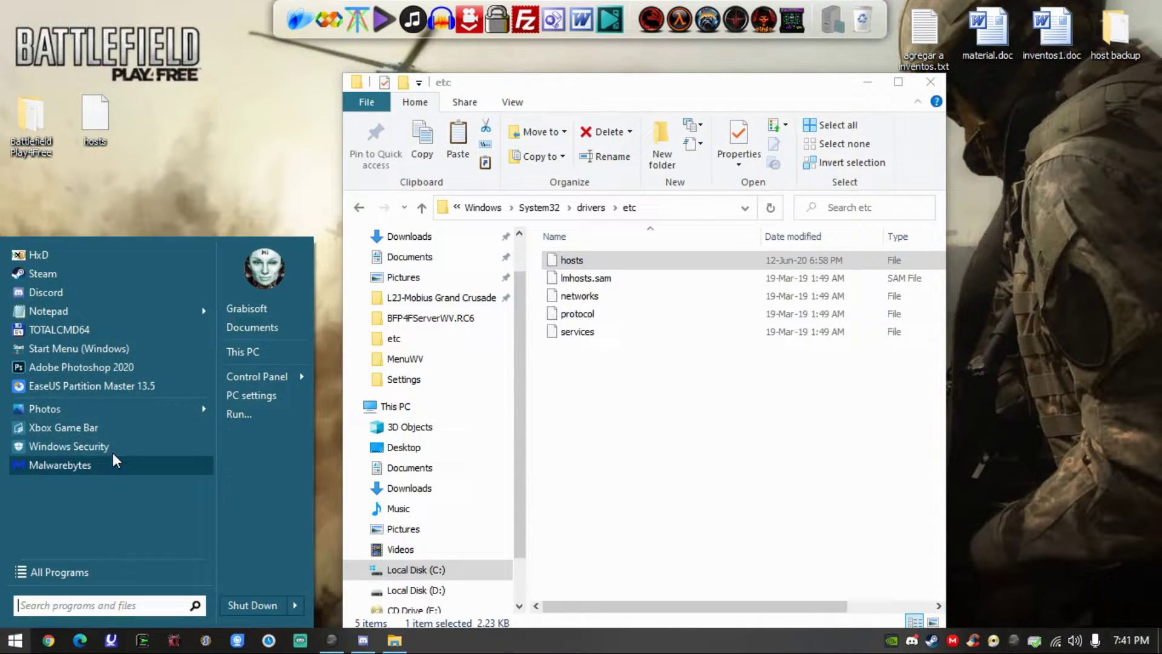
mouse_move(90, 307)
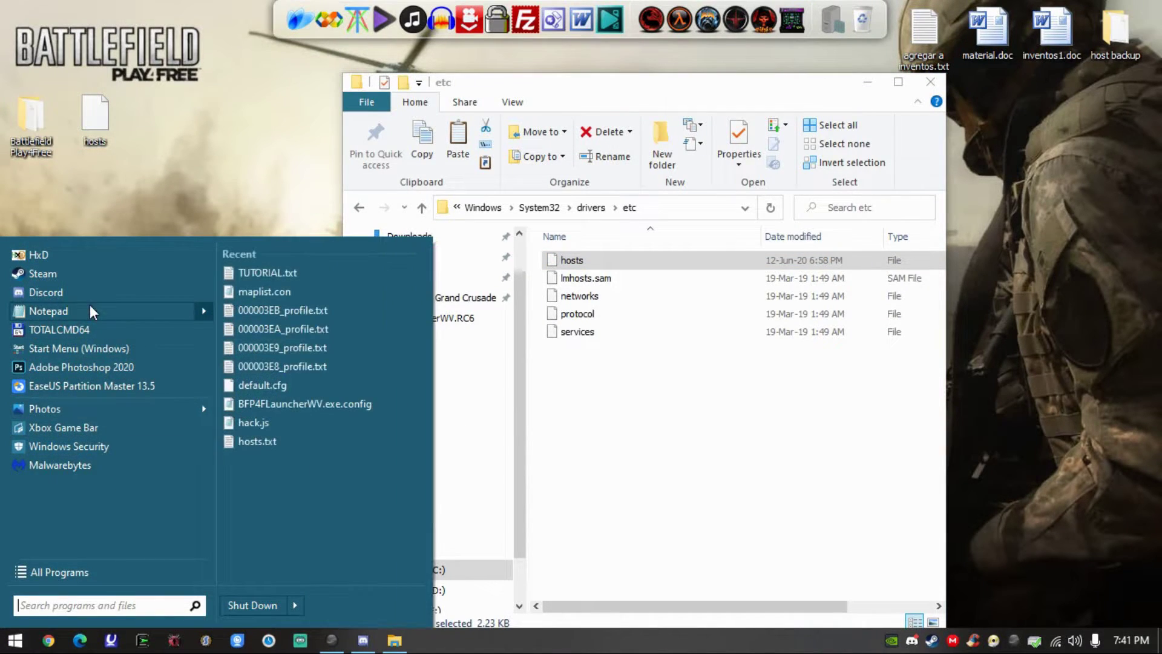
right_click(108, 113)
left_click(15, 639)
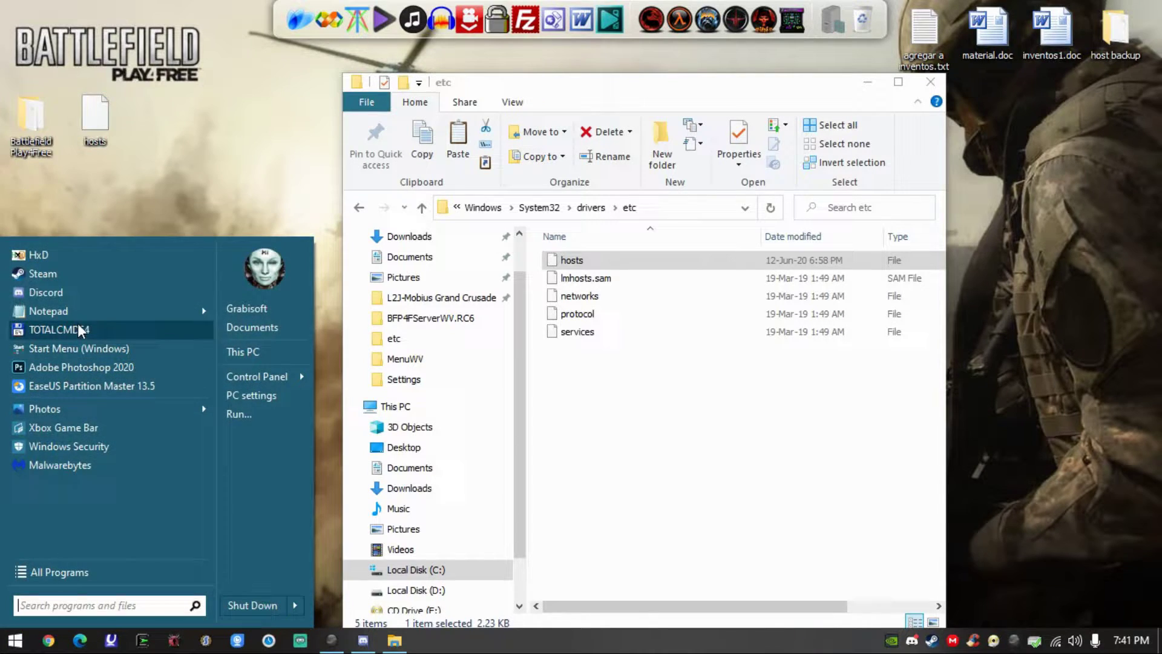
left_click(82, 311)
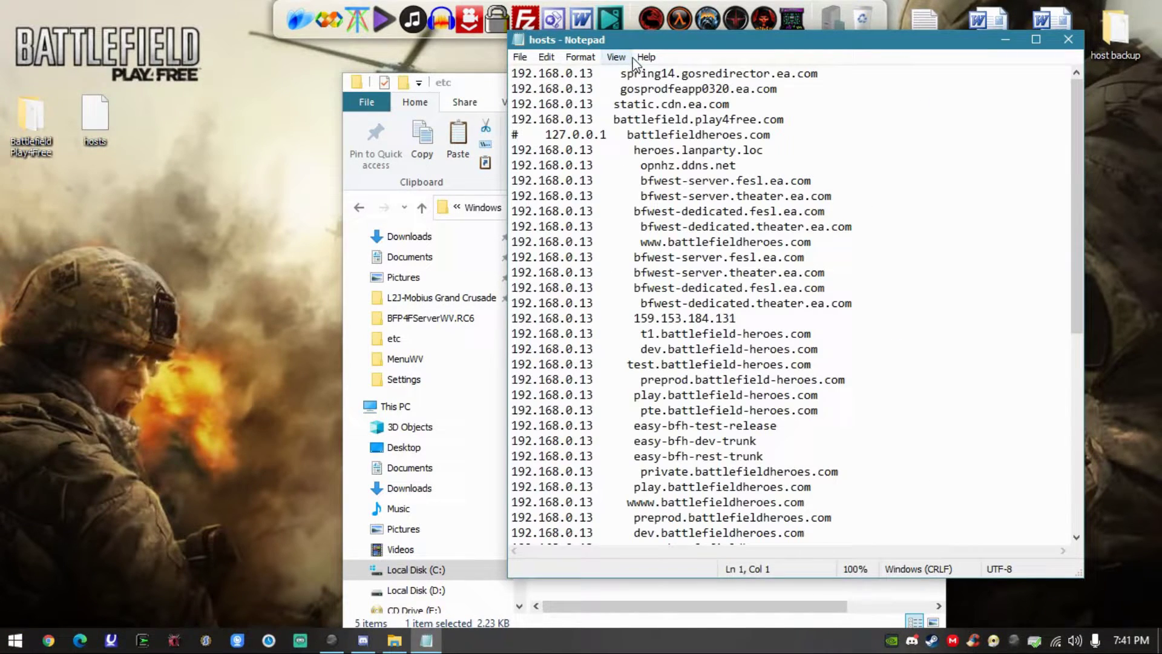
left_click_drag(630, 42, 205, 22)
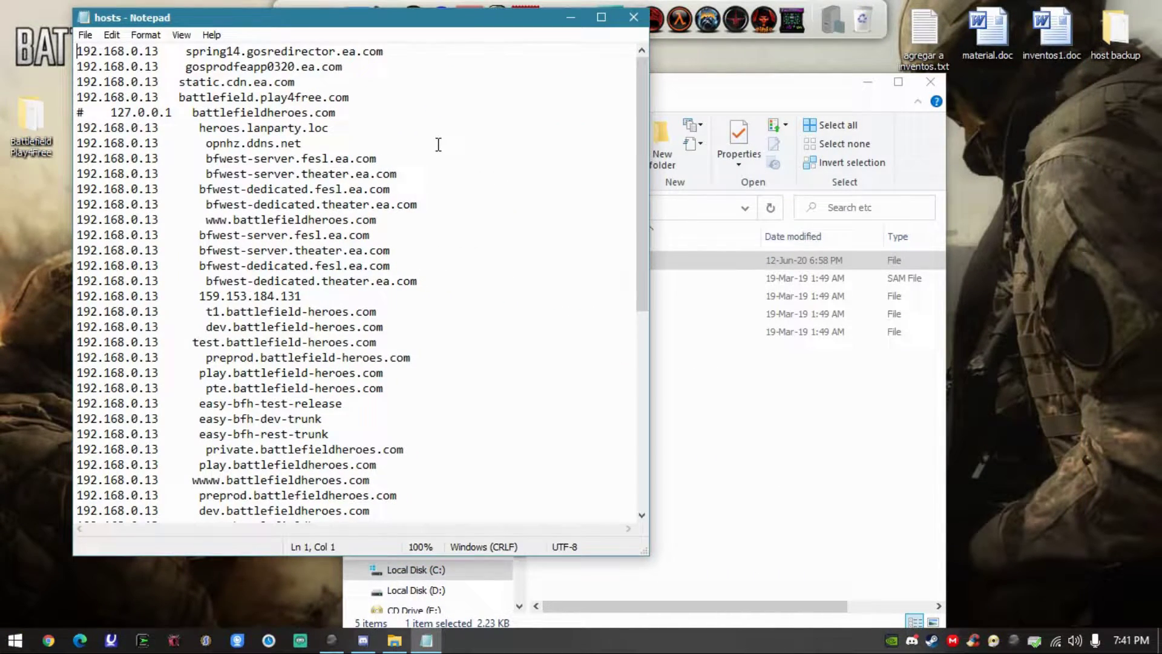
left_click_drag(641, 91, 624, 173)
left_click_drag(159, 51, 415, 596)
left_click_drag(365, 505, 2, 6)
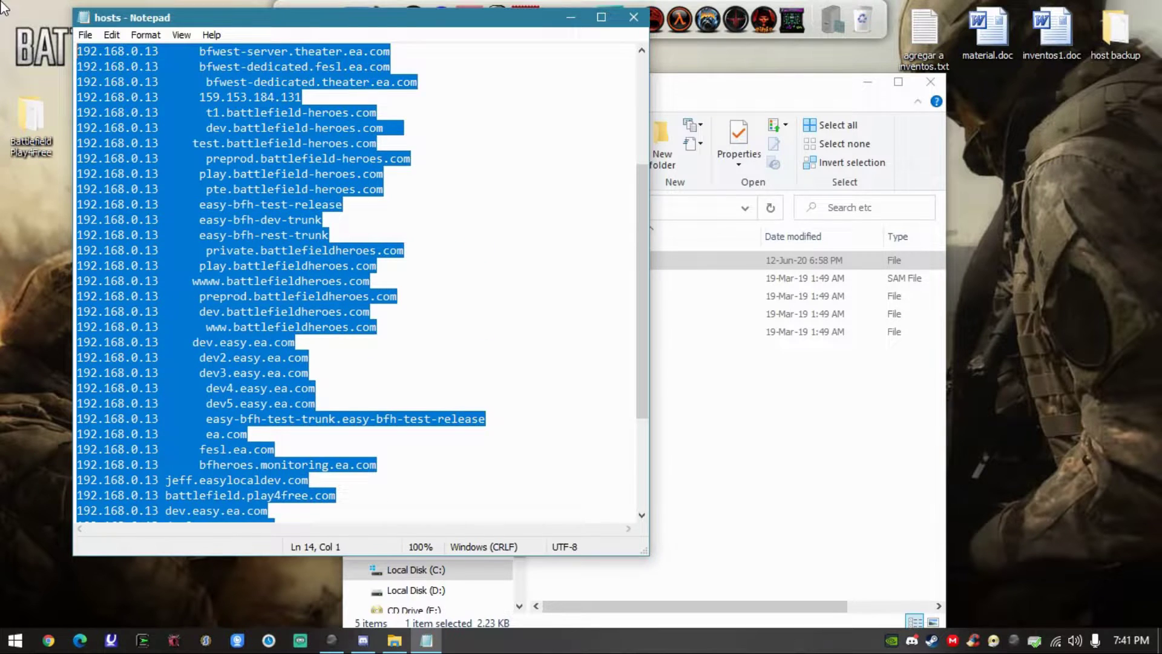
scroll(637, 209, "up", 5)
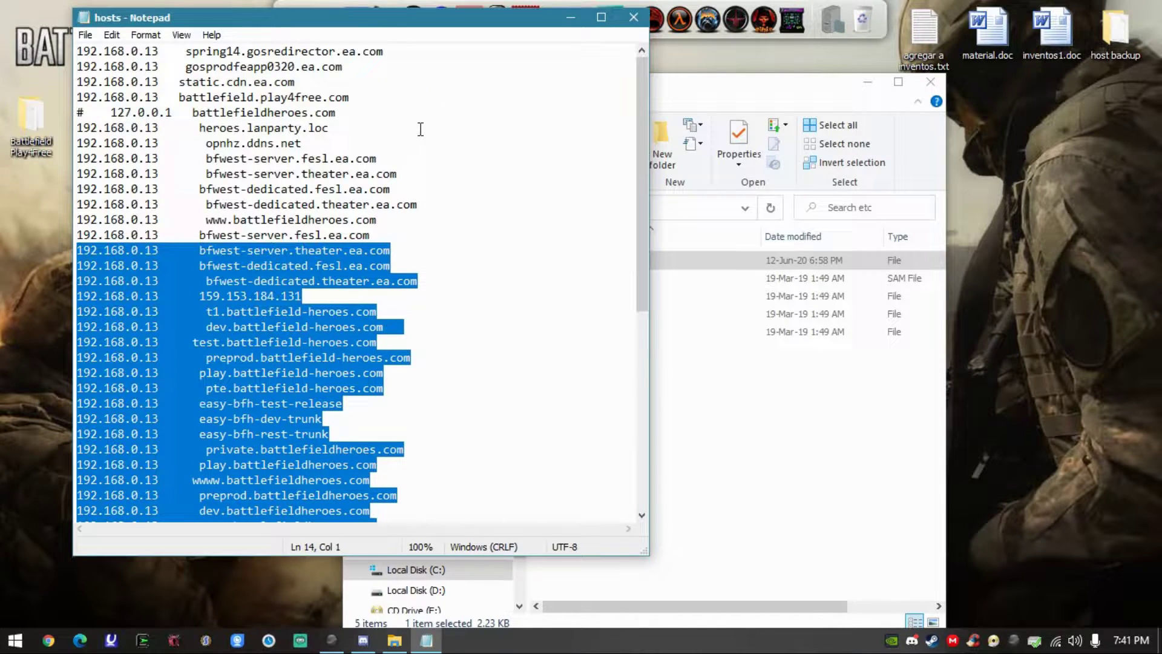
left_click_drag(283, 30, 361, 42)
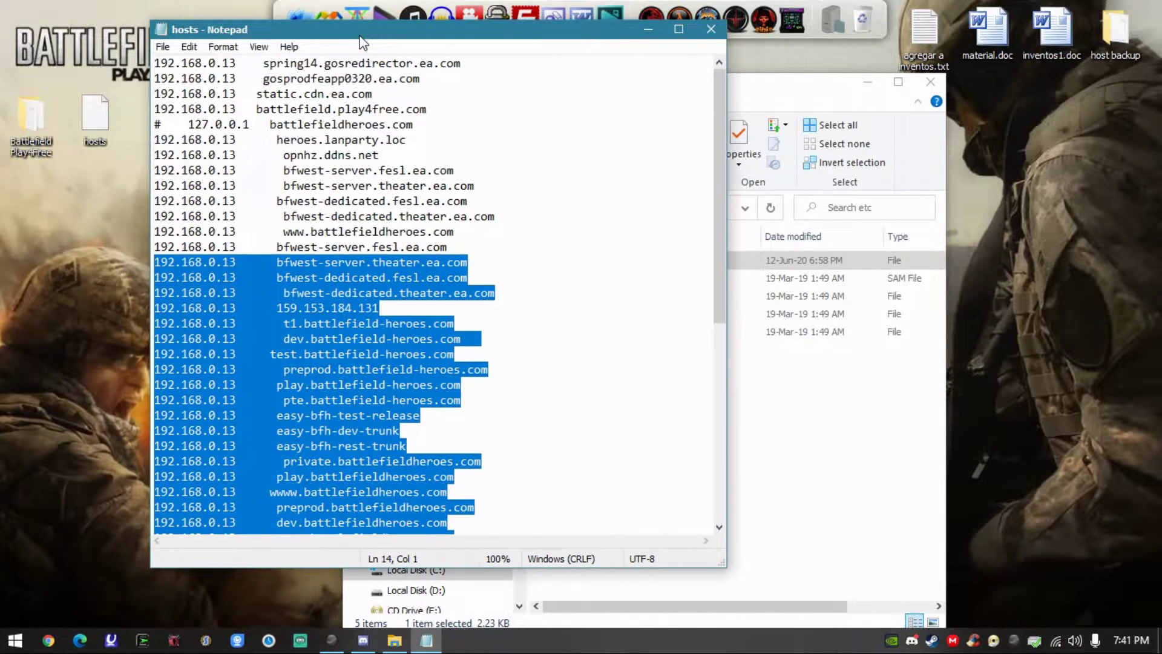
Copy the hosts file from the desktop into the Battlefield Play4Free folder and close that folder.
left_click(106, 140)
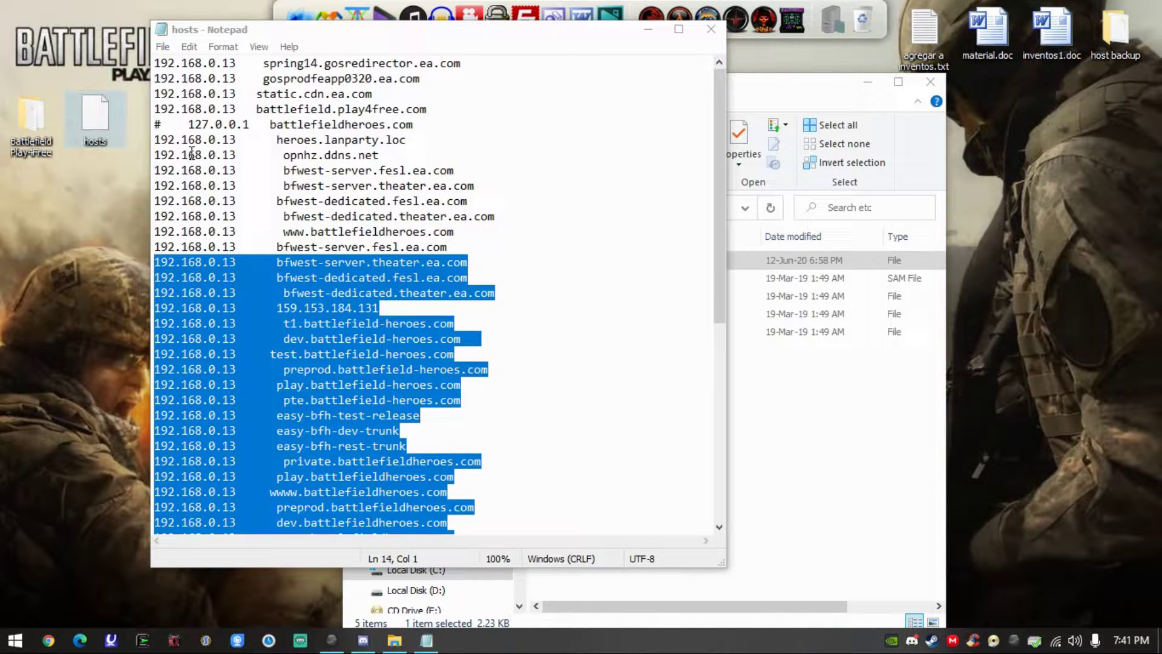
left_click(827, 462)
double_click(30, 124)
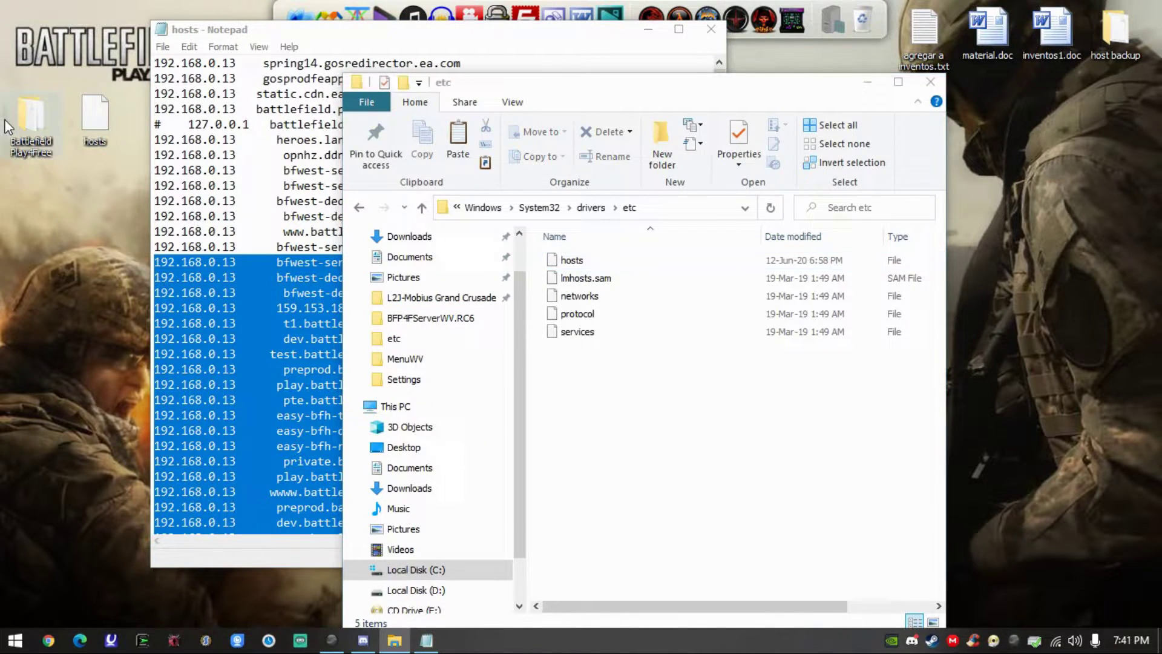
key("ctrl+v")
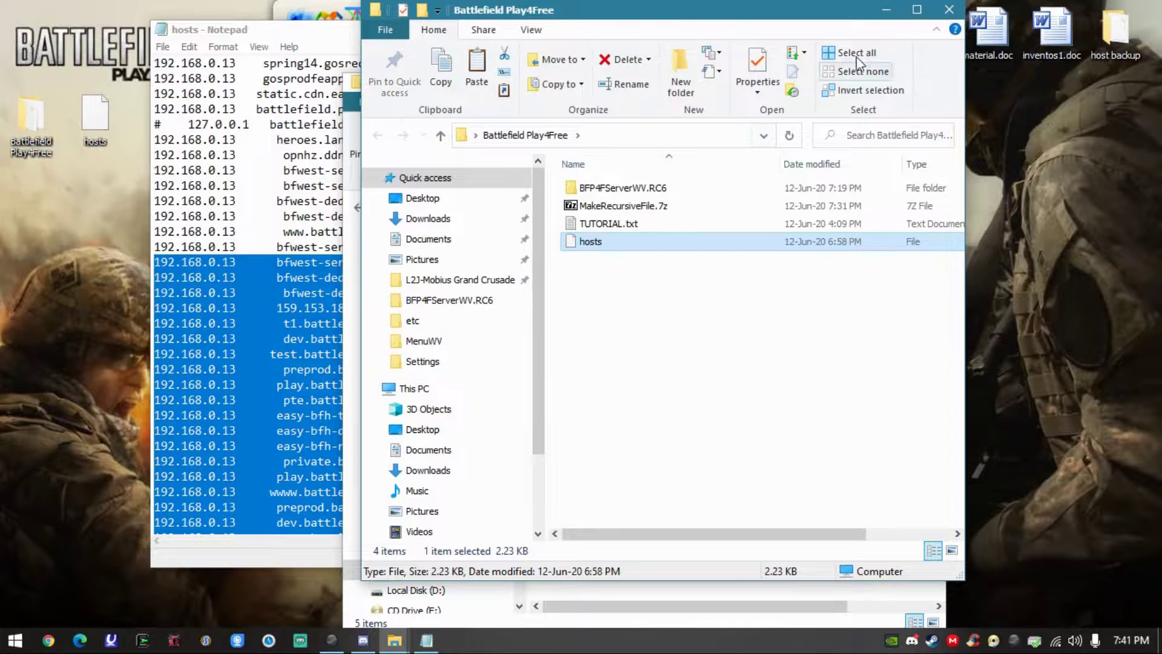
left_click(947, 12)
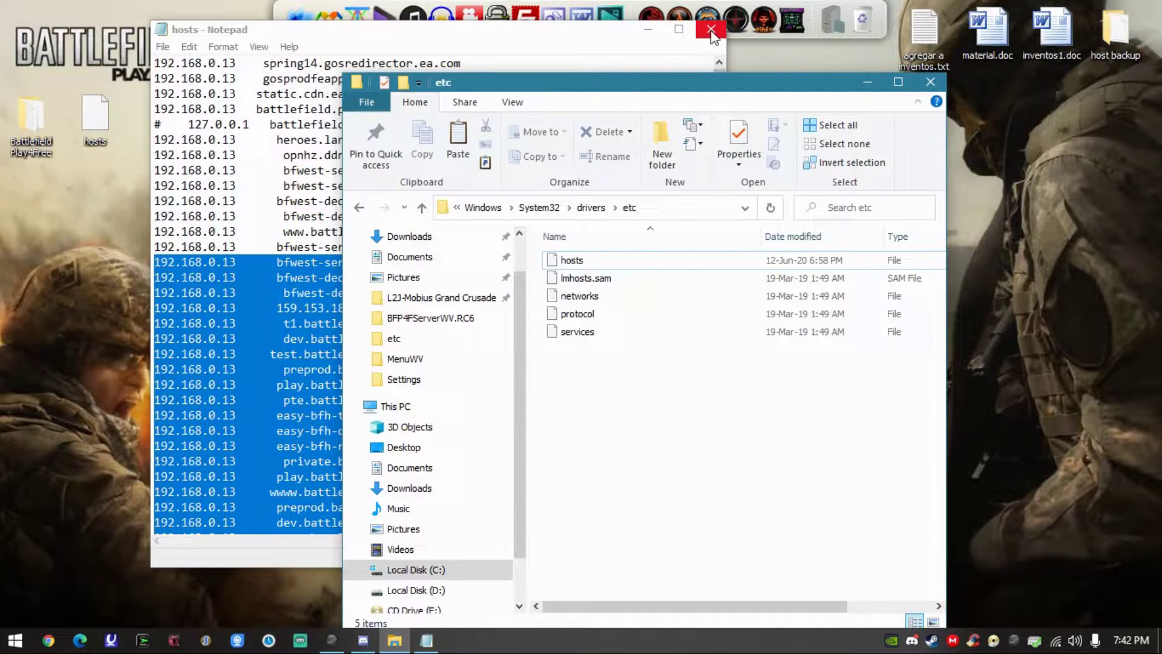
Examine the server names and the IP addresses preceding them in the hosts file, including the commented 127.0.0.1 line.
left_click_drag(337, 94, 443, 552)
left_click_drag(389, 170, 403, 507)
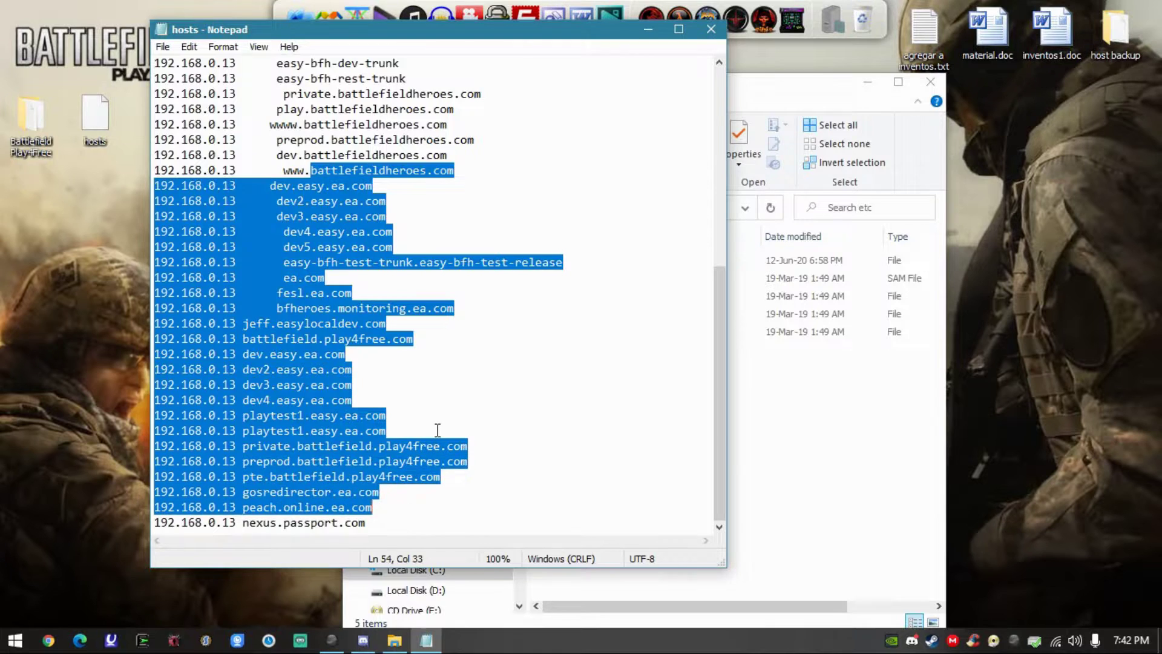
left_click(437, 430)
scroll(409, 395, "up", 8)
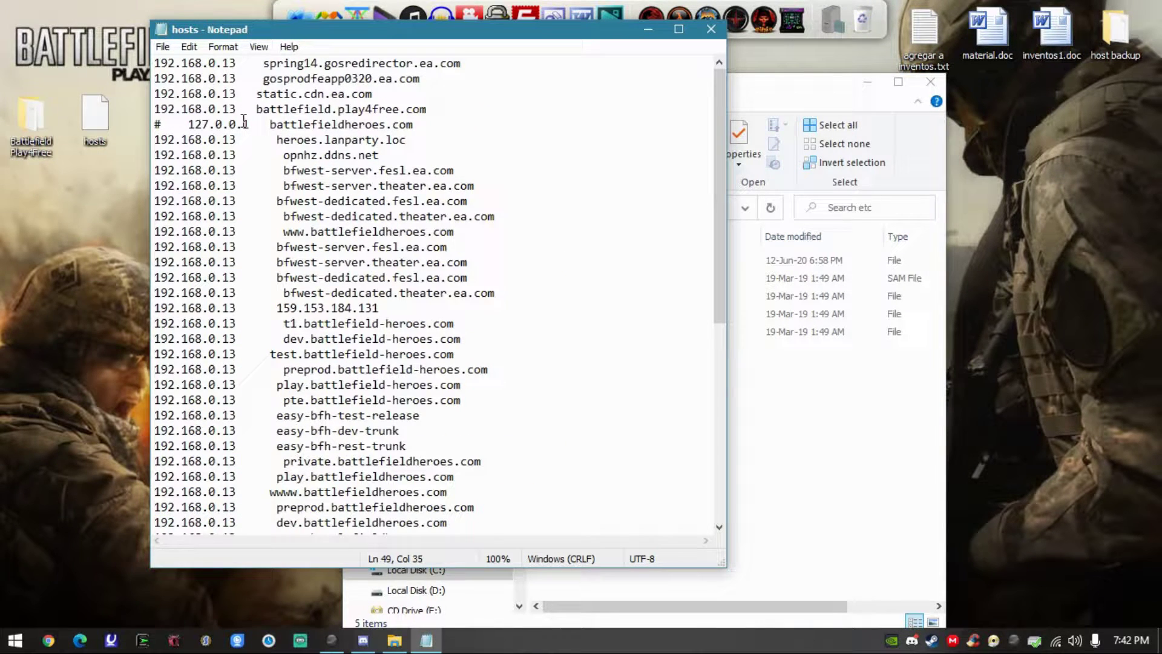
left_click_drag(245, 67, 154, 80)
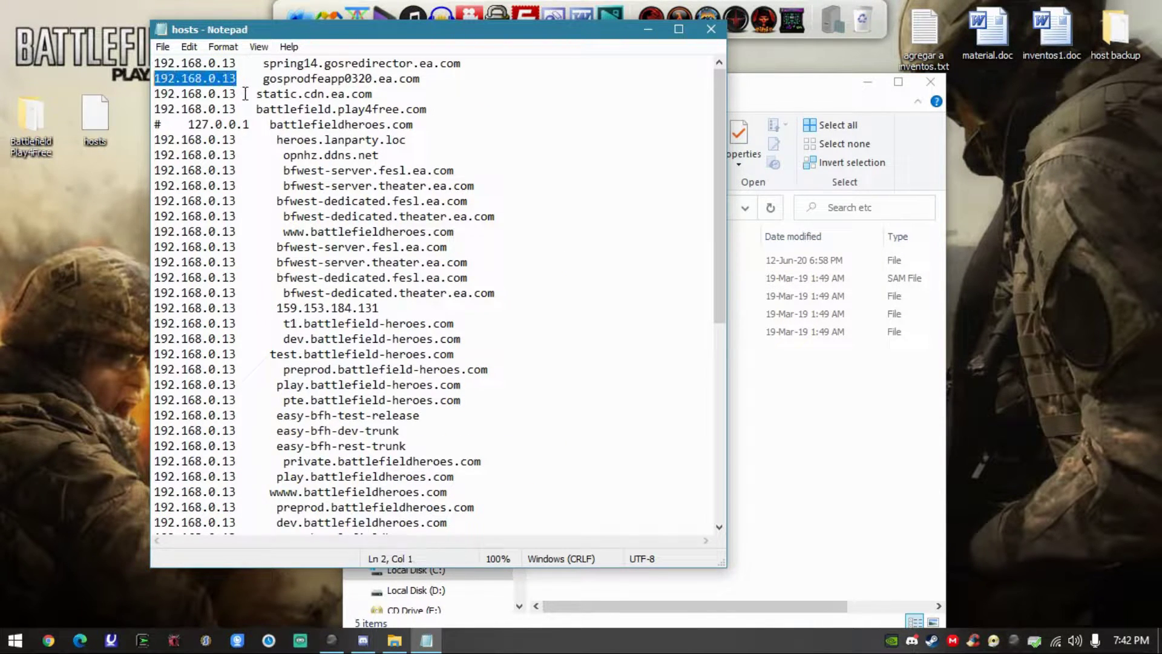
left_click_drag(244, 94, 119, 98)
left_click_drag(244, 110, 118, 115)
left_click_drag(250, 140, 94, 147)
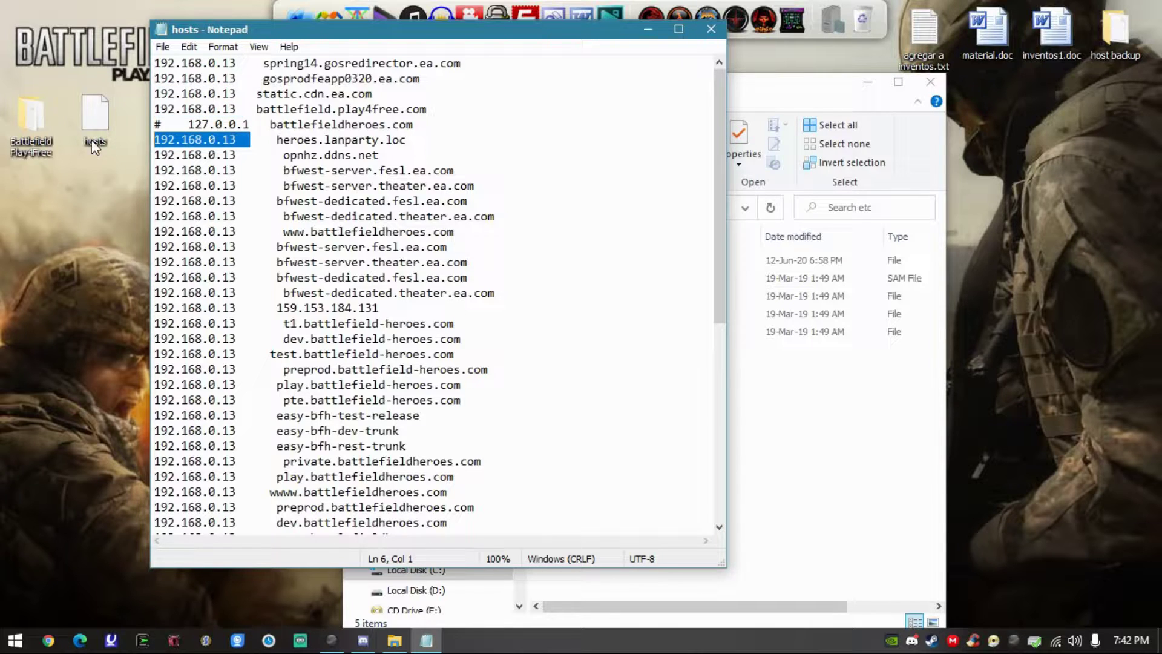
left_click_drag(241, 156, 134, 169)
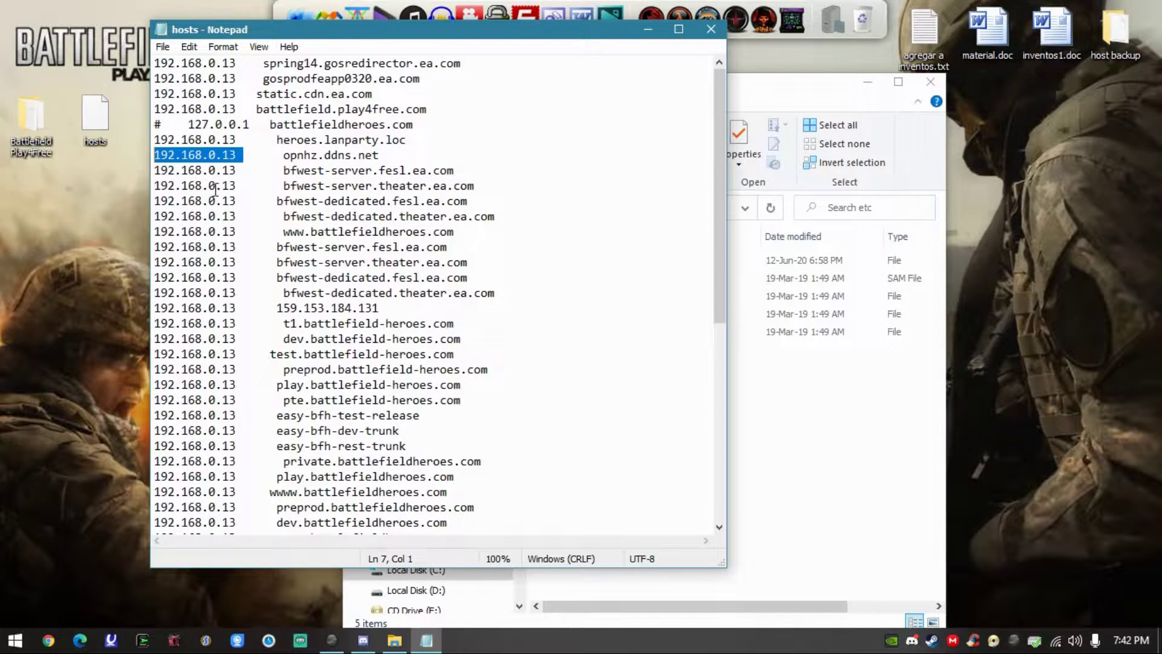
left_click_drag(242, 186, 144, 188)
left_click(202, 201)
left_click_drag(247, 201, 107, 206)
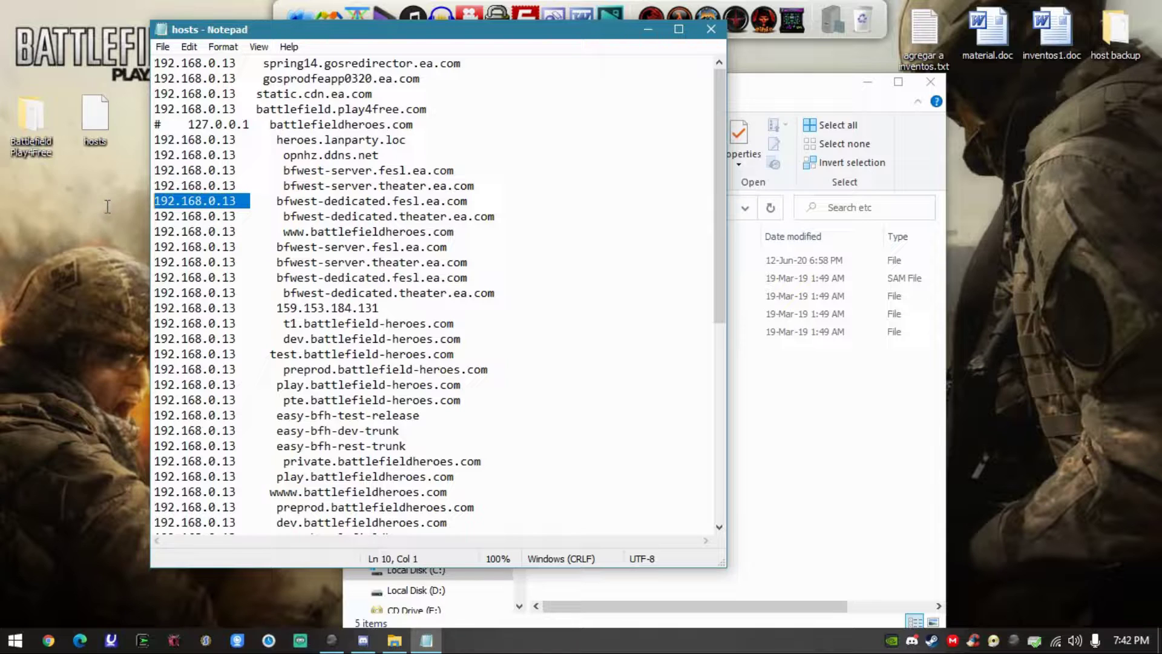
left_click_drag(250, 186, 122, 189)
left_click_drag(243, 170, 145, 171)
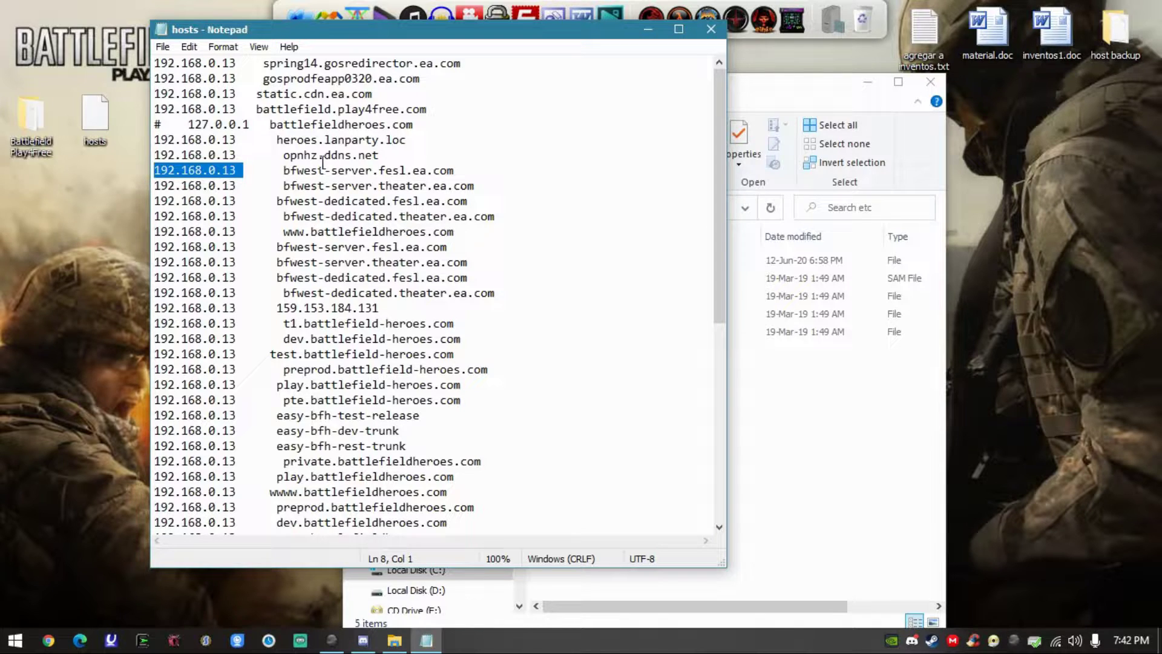
left_click_drag(242, 69, 111, 77)
left_click(210, 85)
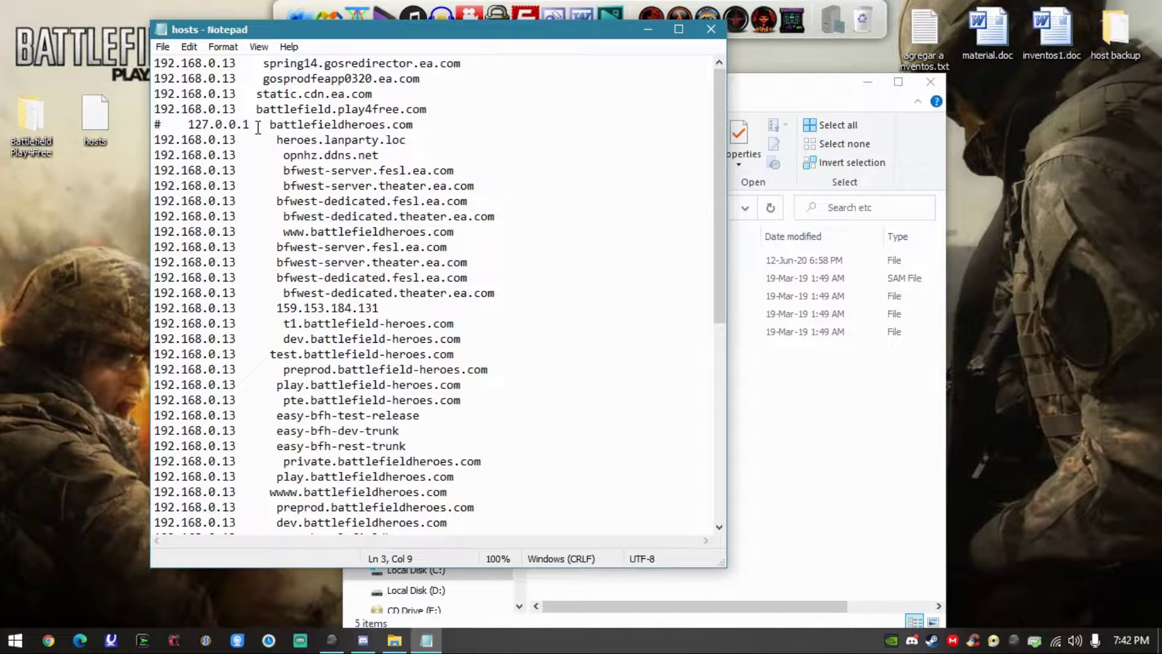
left_click_drag(242, 141, 119, 165)
left_click_drag(253, 206, 469, 203)
left_click(219, 214)
left_click_drag(245, 190, 129, 191)
left_click_drag(250, 124, 191, 124)
Close the hosts file and the etc folder, and open the Battlefield Play4Free folder from the desktop in a maximized window.
left_click(711, 29)
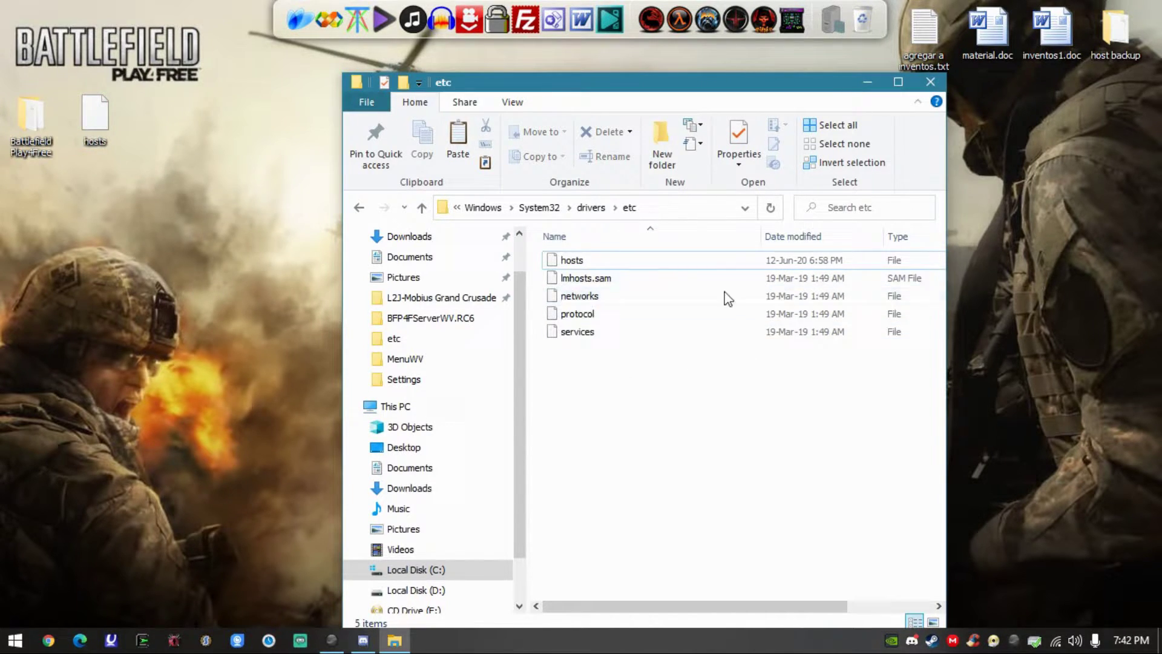
left_click(931, 81)
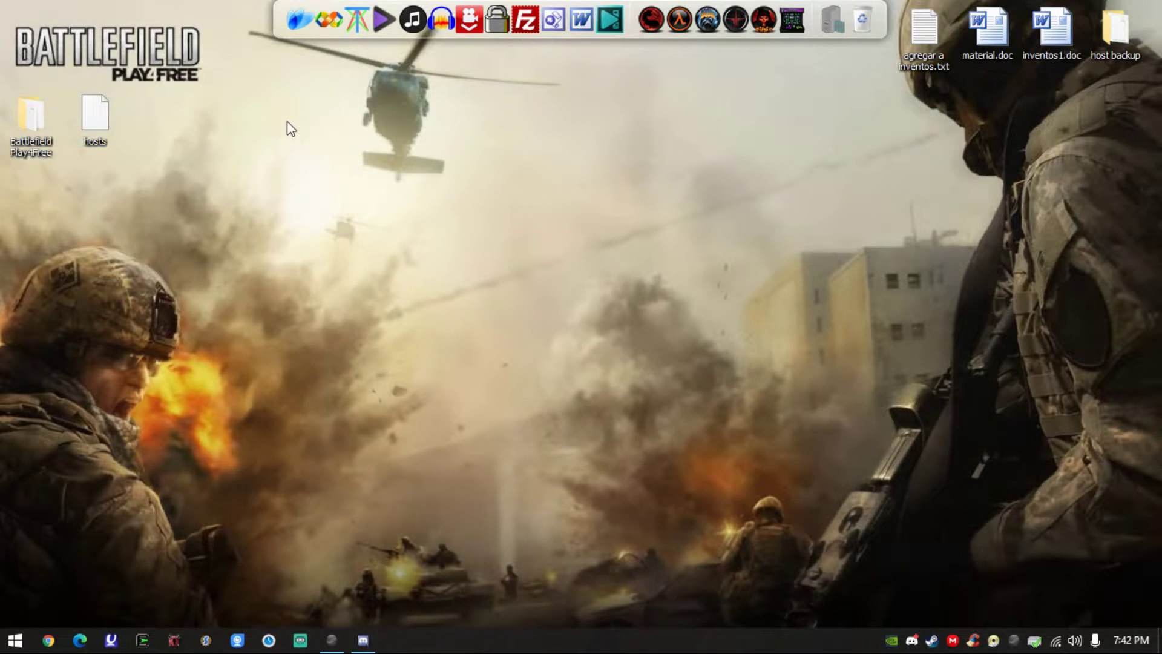
double_click(54, 115)
double_click(633, 61)
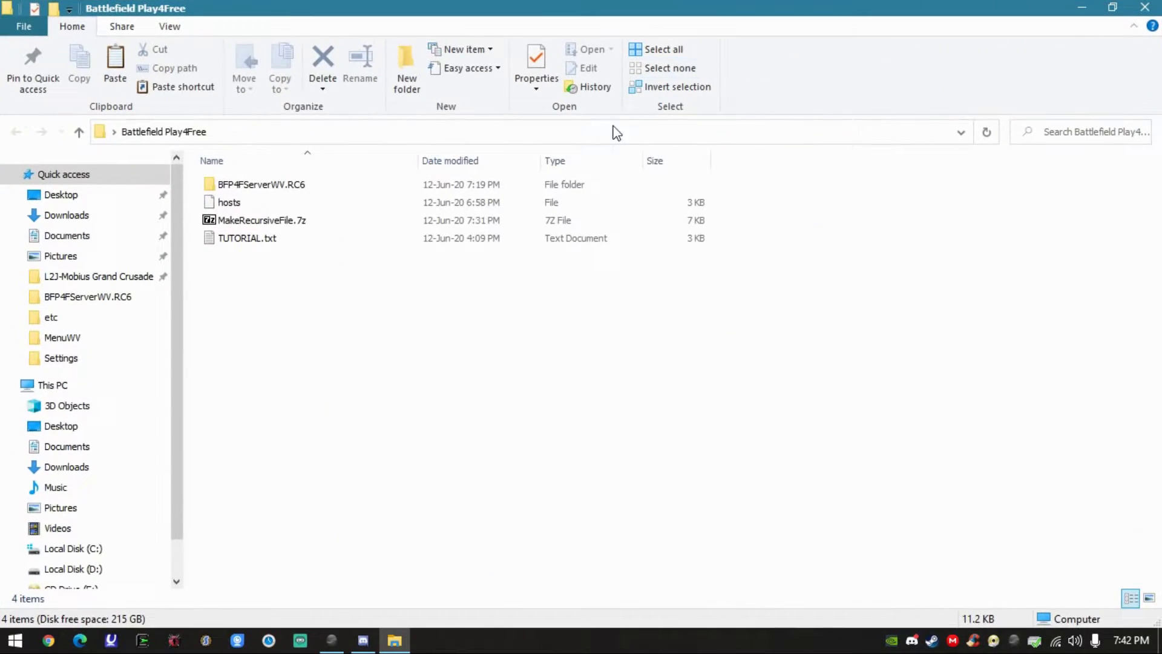
Open the BFP4FServerWV.RC6 folder and look through all of its files and subfolders.
double_click(332, 185)
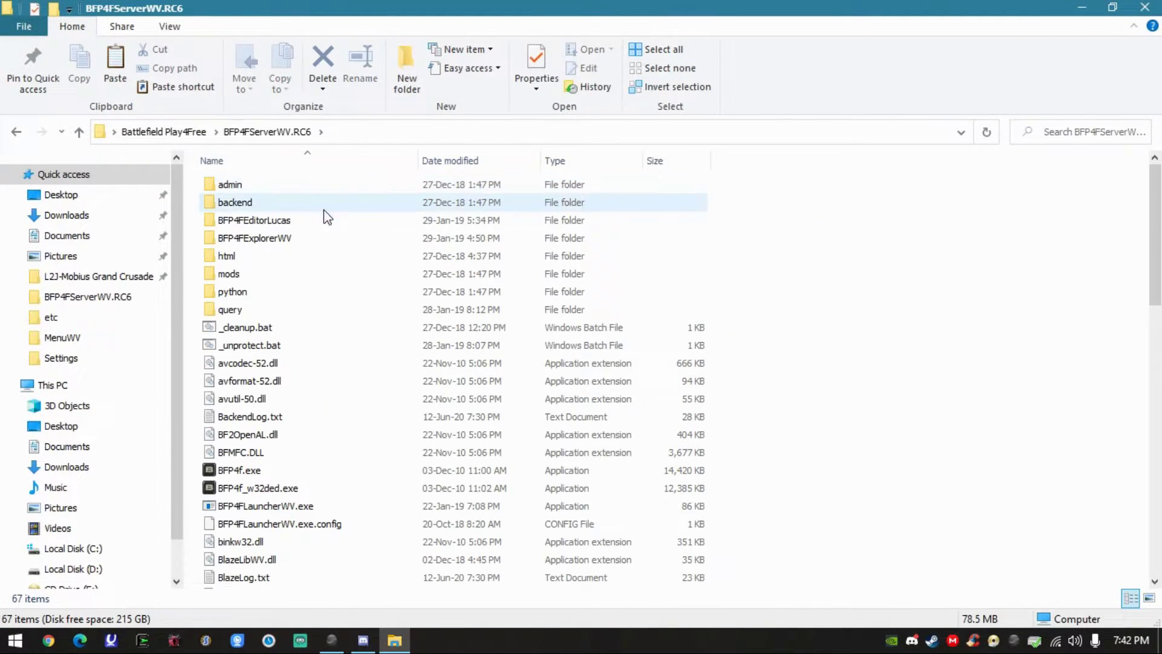
left_click_drag(757, 212, 767, 467)
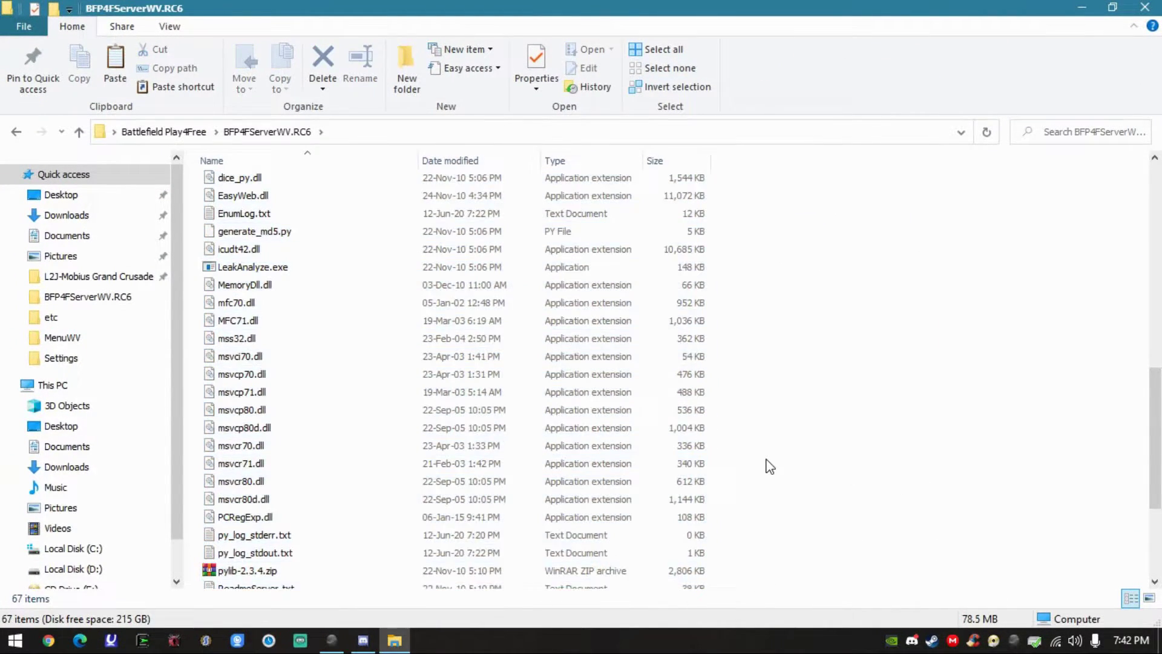
scroll(778, 463, "up", 8)
scroll(726, 484, "up", 3)
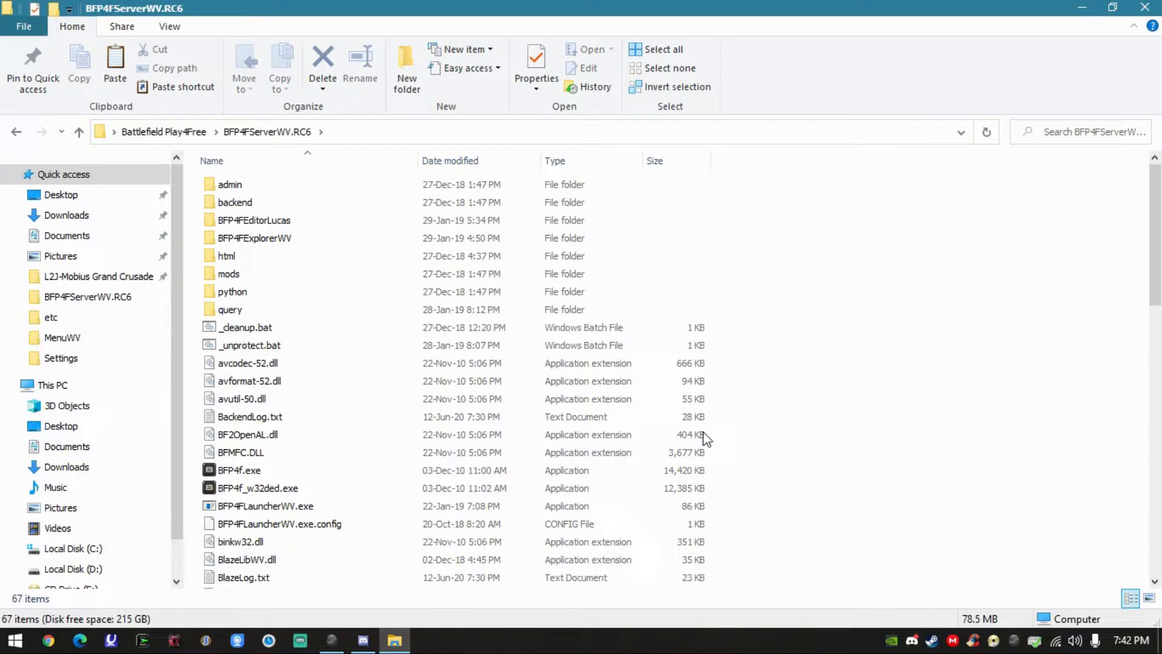
left_click_drag(783, 182, 668, 493)
scroll(675, 493, "up", 15)
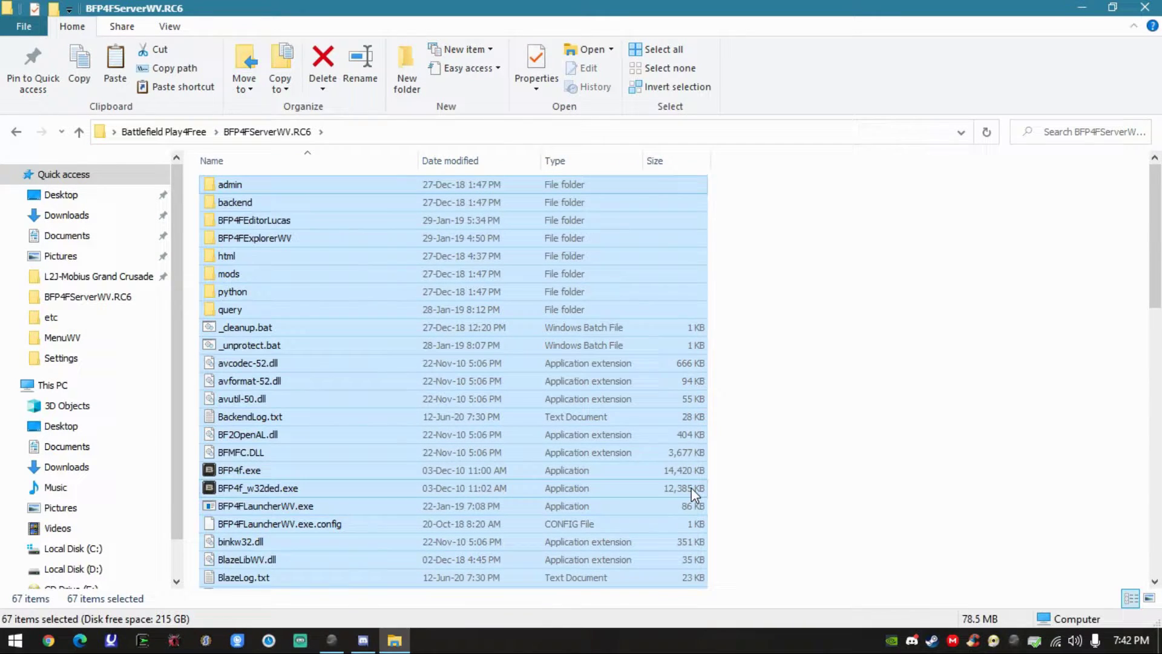
left_click(914, 342)
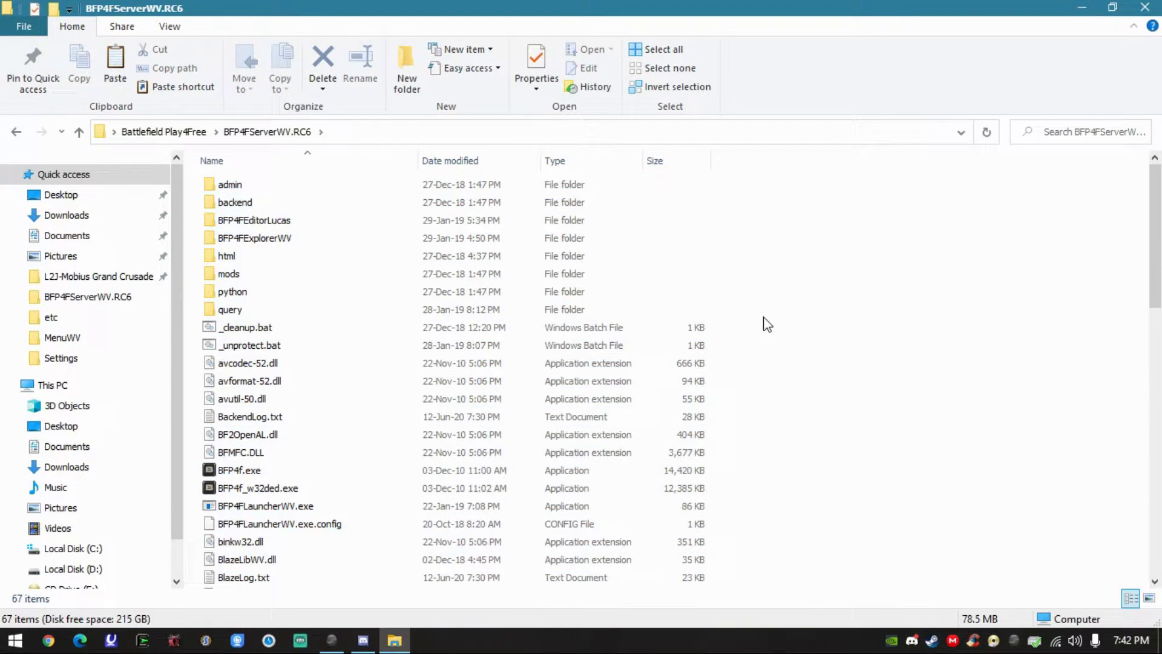
Open hack.js from the html > MenuWV folder in a new Notepad window.
left_click(376, 262)
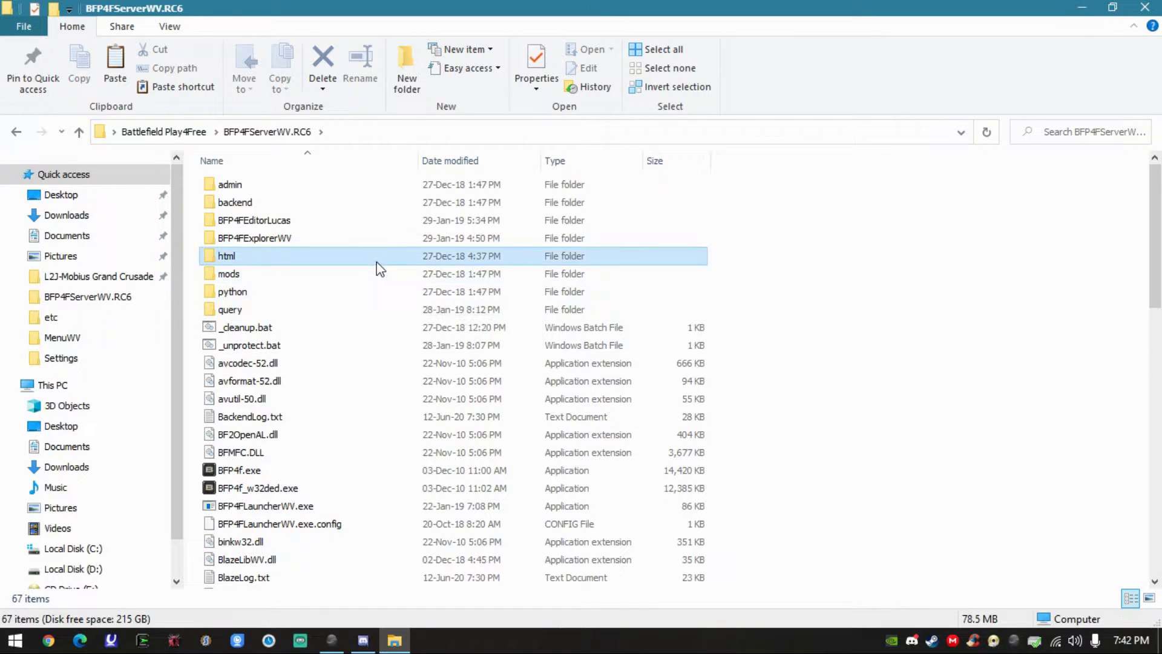
double_click(376, 262)
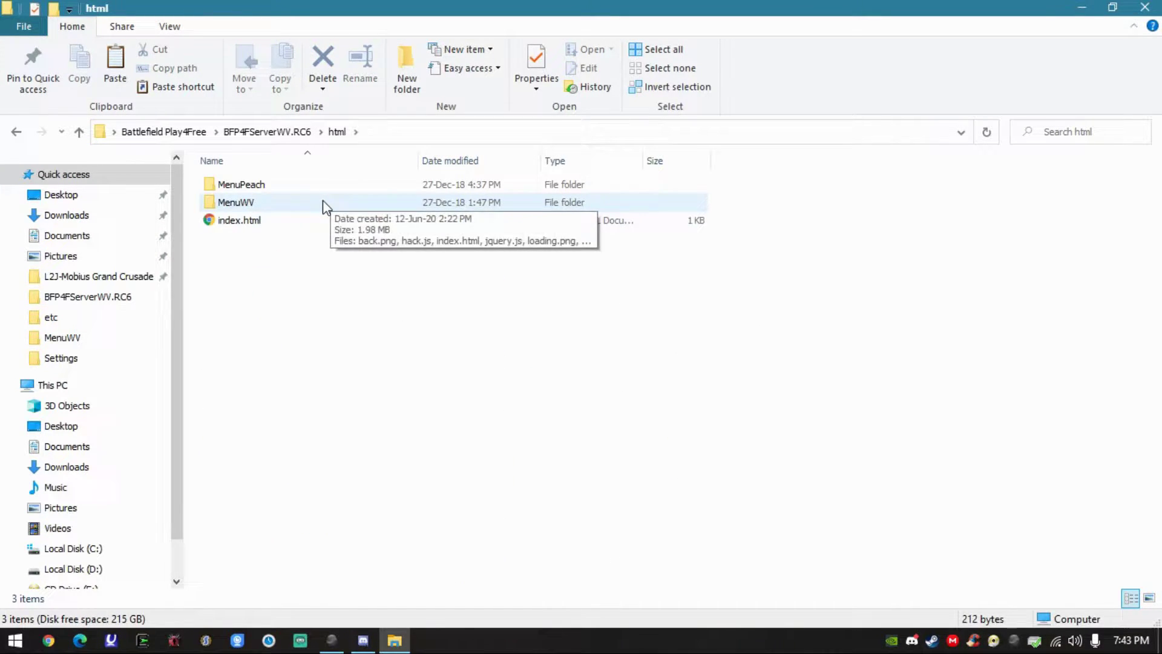
double_click(322, 202)
left_click(327, 207)
key("super")
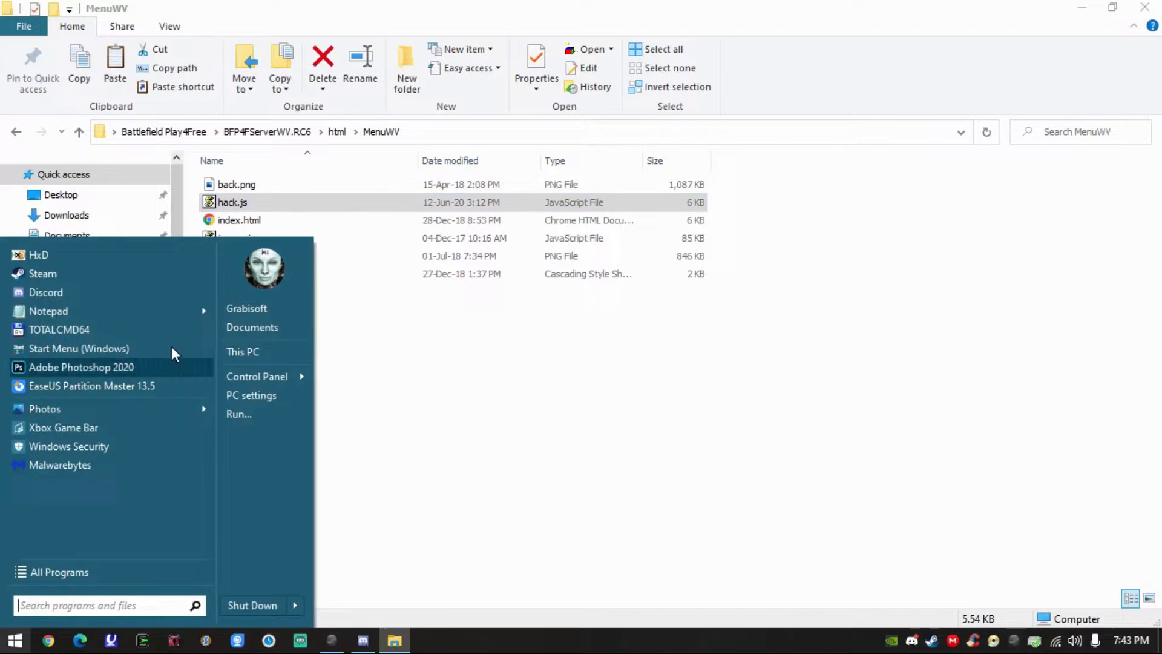
left_click(161, 311)
left_click_drag(374, 29, 604, 56)
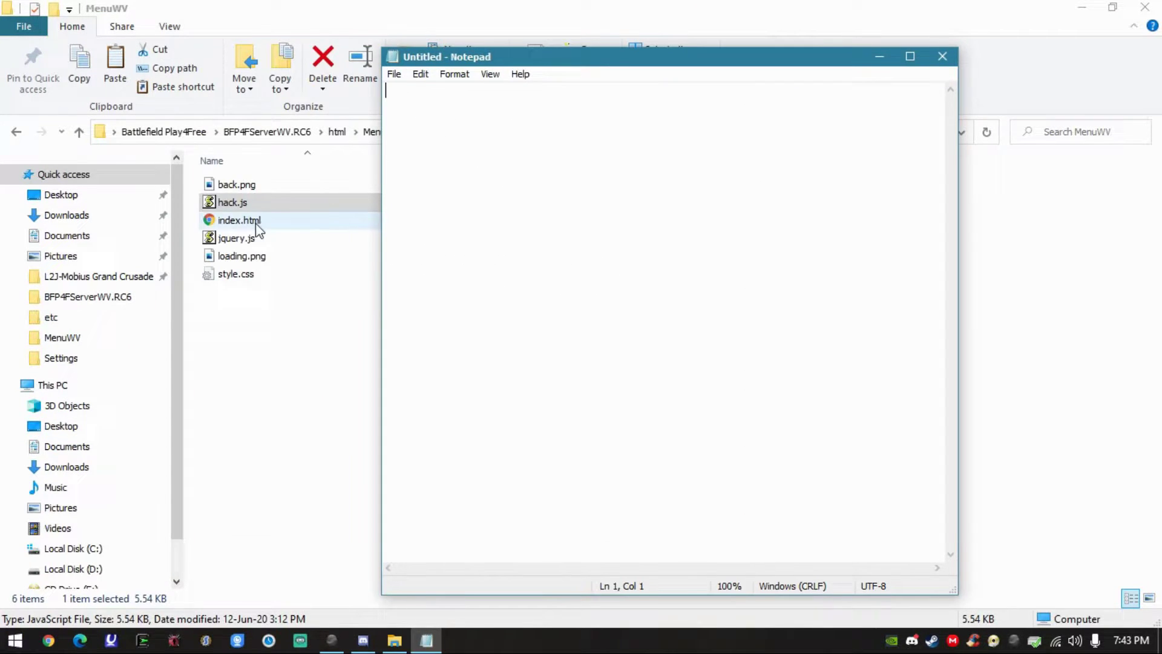
left_click_drag(208, 202, 588, 248)
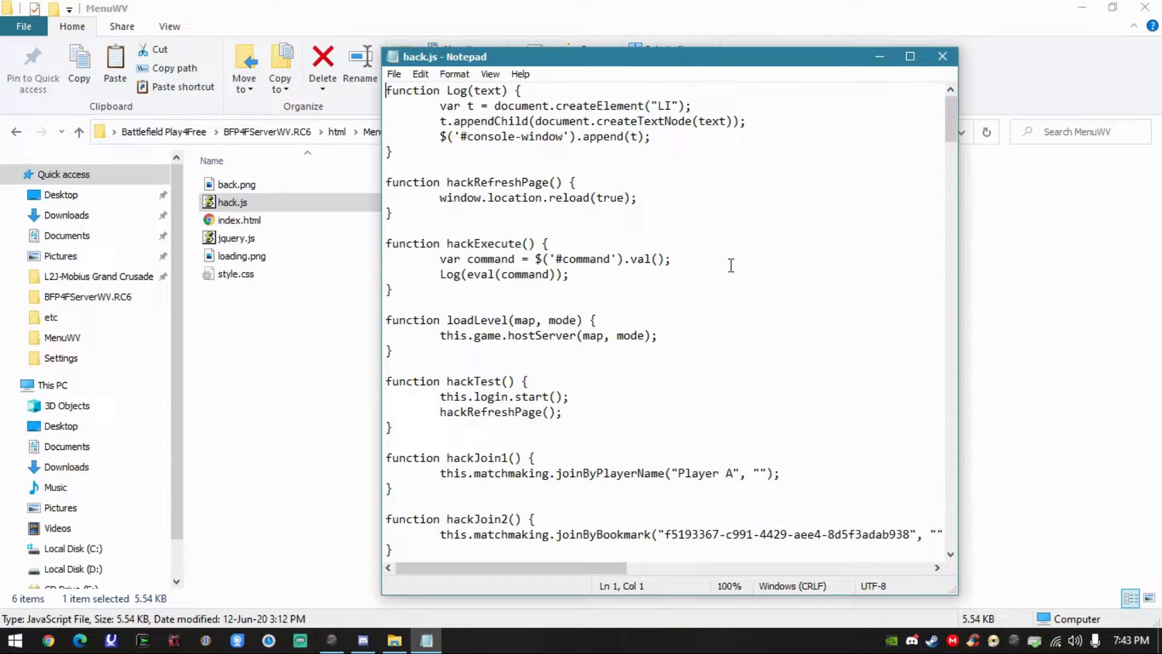
Examine the hackJoin1 function in hack.js and the player name passed to joinByPlayerName.
scroll(731, 265, "down", 2)
mouse_move(442, 394)
left_mouse_down()
mouse_move(365, 342)
mouse_move(435, 397)
left_mouse_up()
left_click(502, 369)
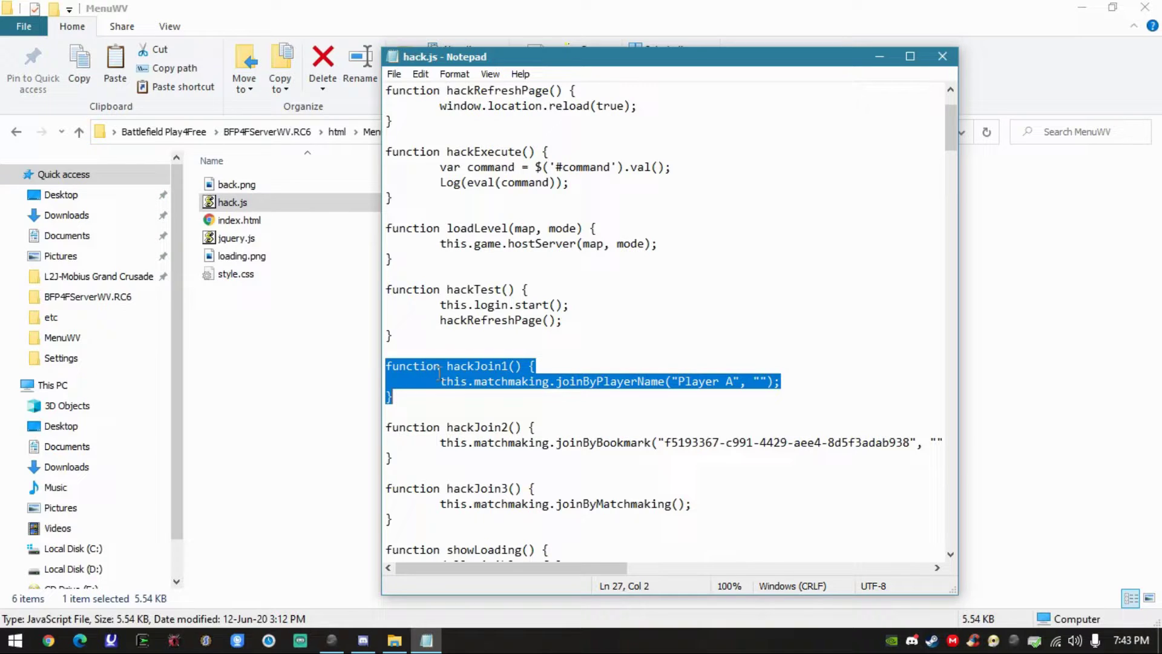
left_click(482, 366)
left_click_drag(476, 365, 501, 365)
left_click(679, 381)
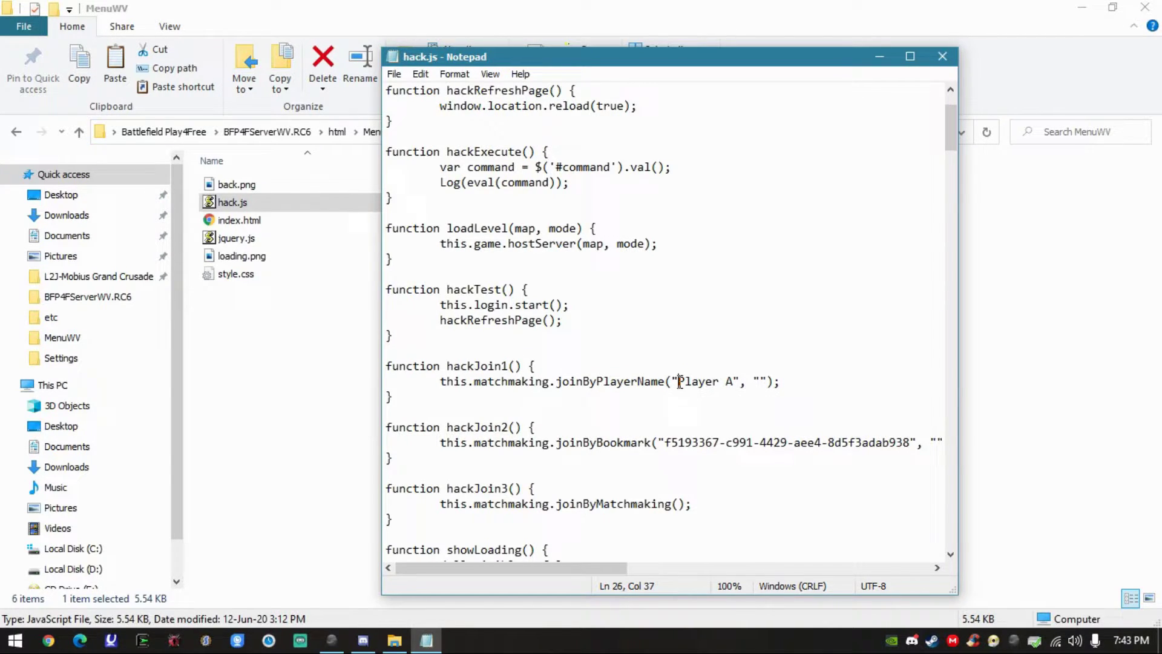
left_click_drag(679, 382, 732, 386)
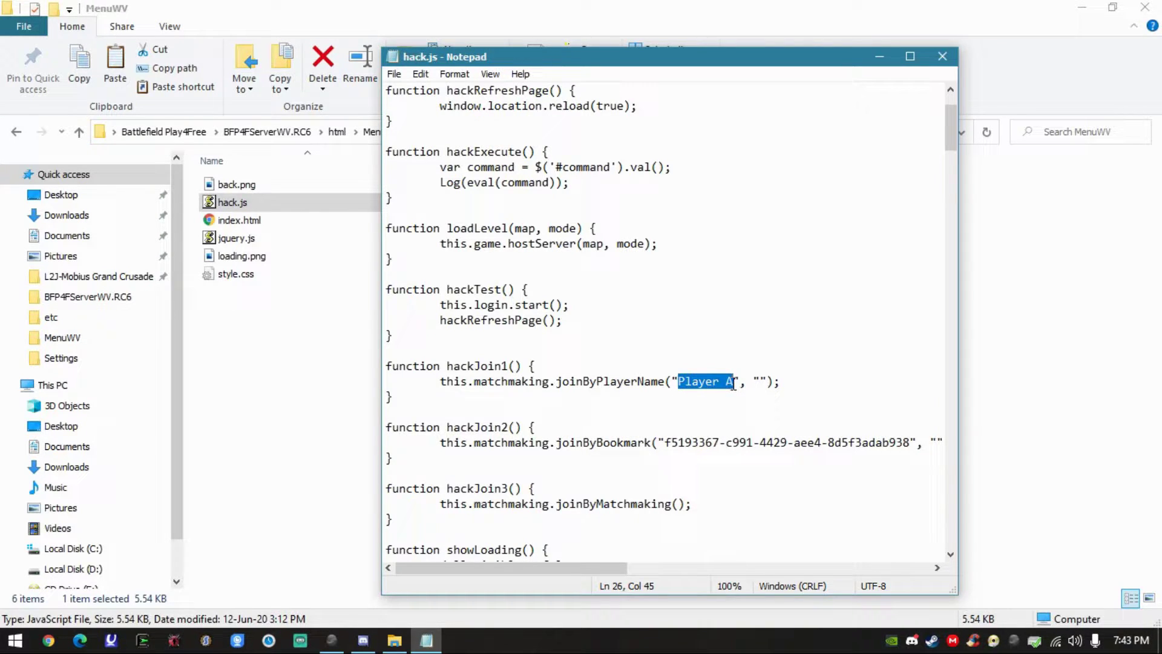
left_click(732, 386)
left_click_drag(733, 382, 728, 383)
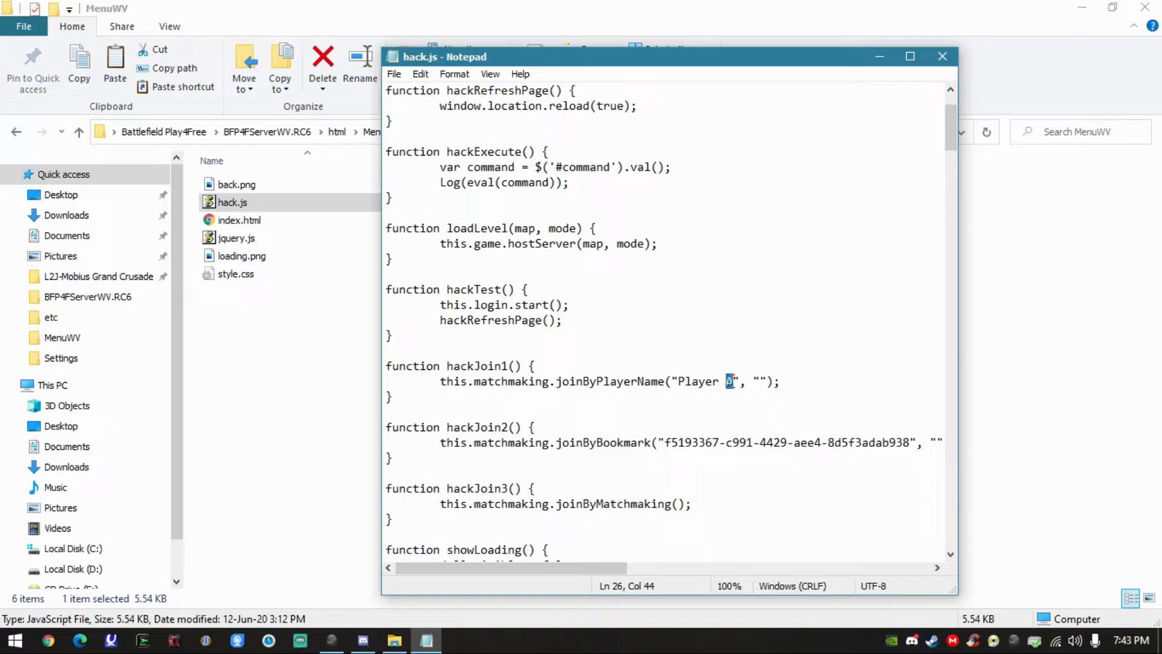
left_click(733, 381)
left_click_drag(734, 381, 682, 385)
Try other letters at the end of the player name in hackJoin1, restore "Player A" and close hack.js without saving.
left_click(736, 376)
key("BackSpace")
type("A")
key("BackSpace")
type("C")
key("BackSpace")
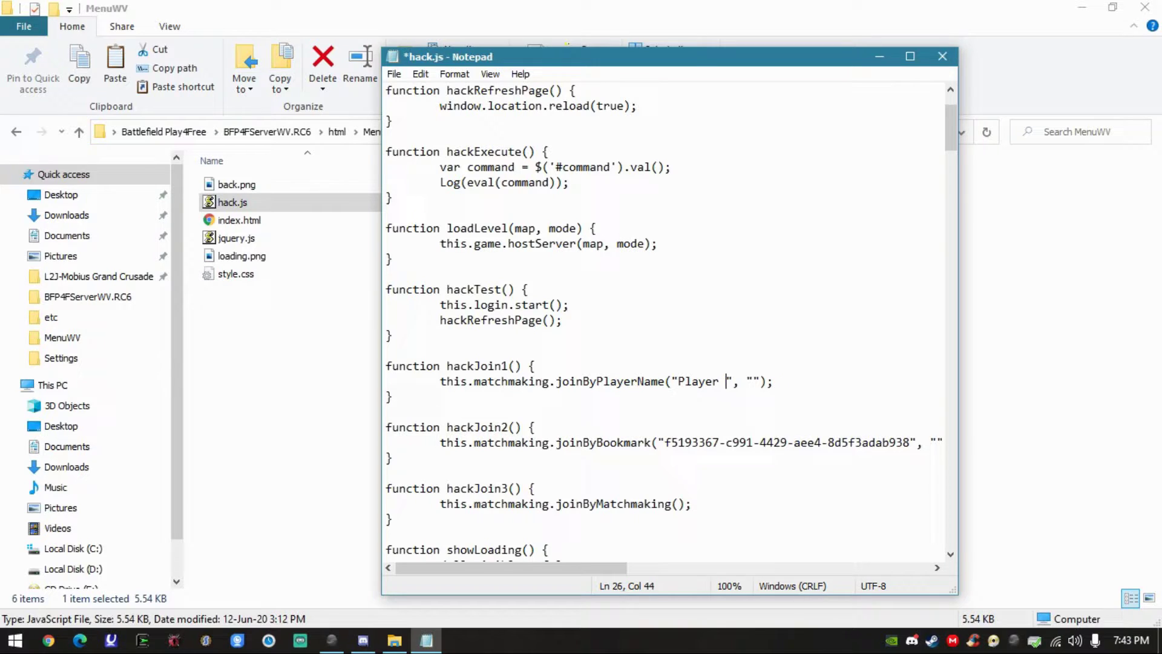
type("A")
left_click(944, 55)
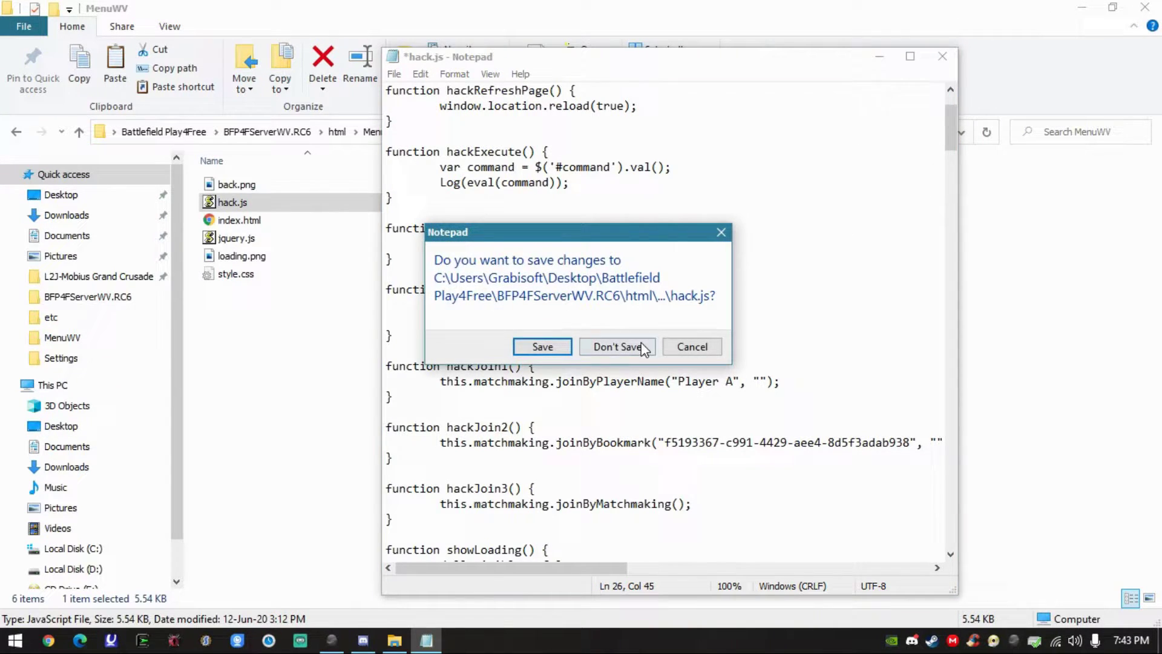
left_click(605, 344)
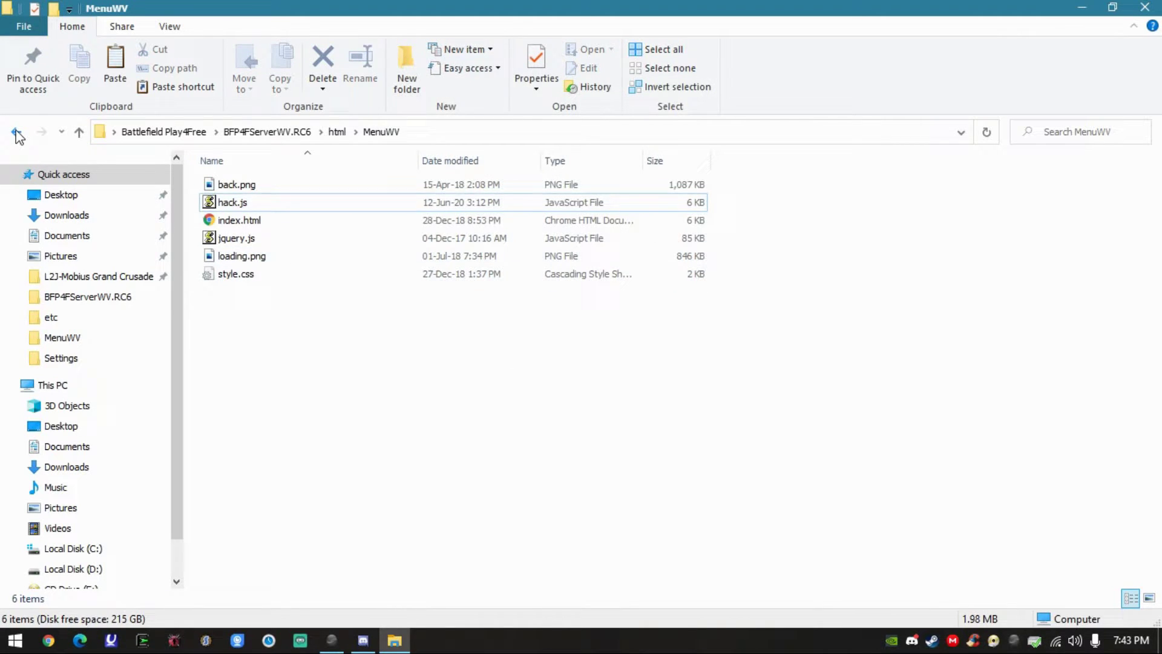
Open maplist.con from the mods > main > Settings folder of BFP4FServerWV.RC6 in a new Notepad window.
left_click(17, 132)
left_click(17, 132)
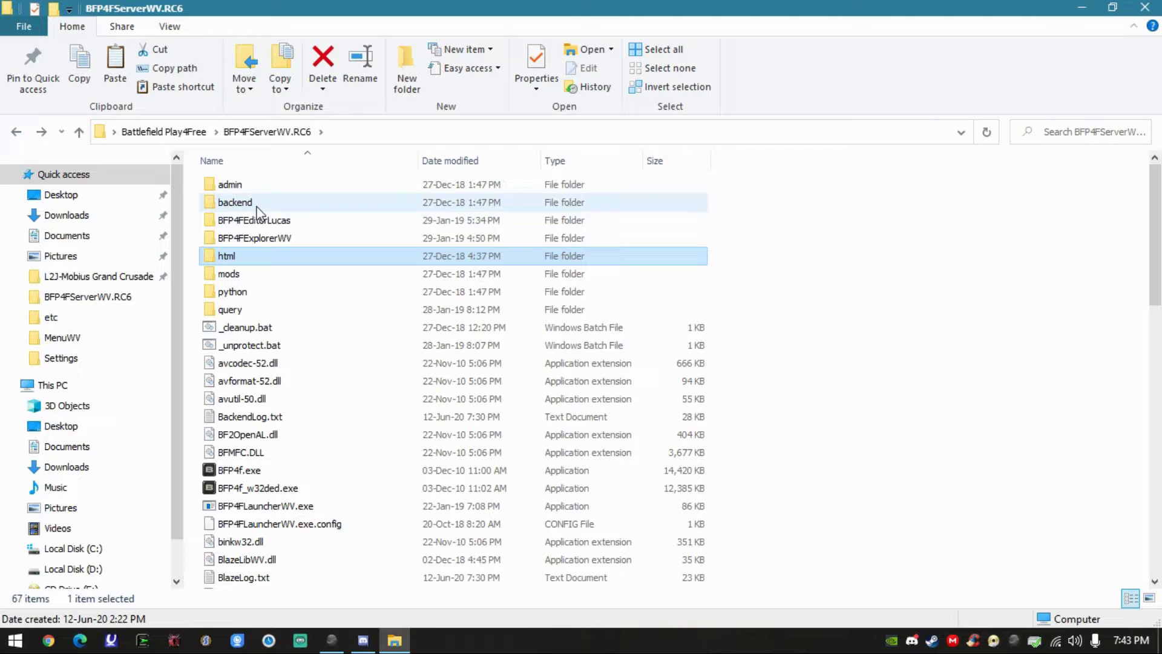
double_click(266, 274)
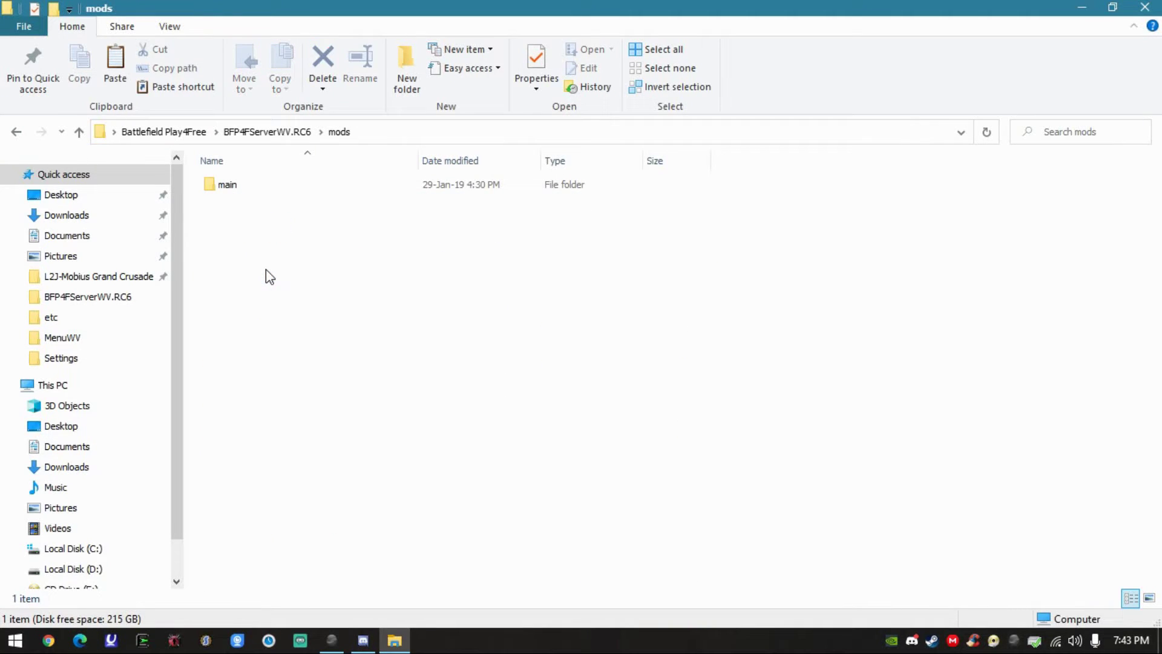
double_click(237, 184)
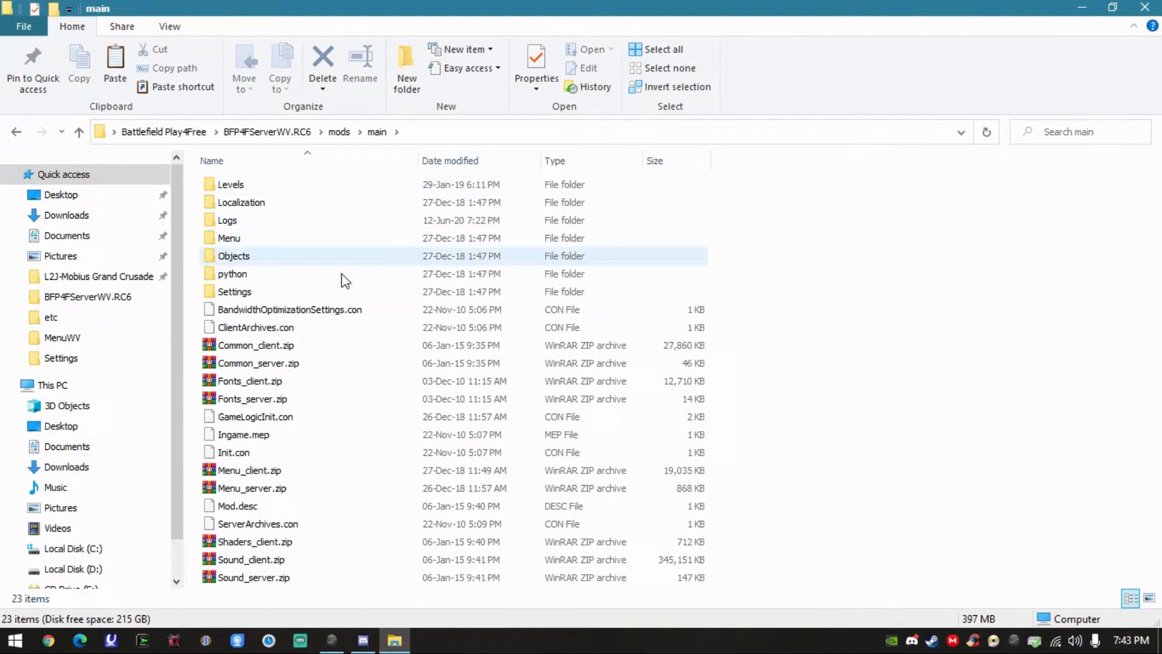
double_click(328, 293)
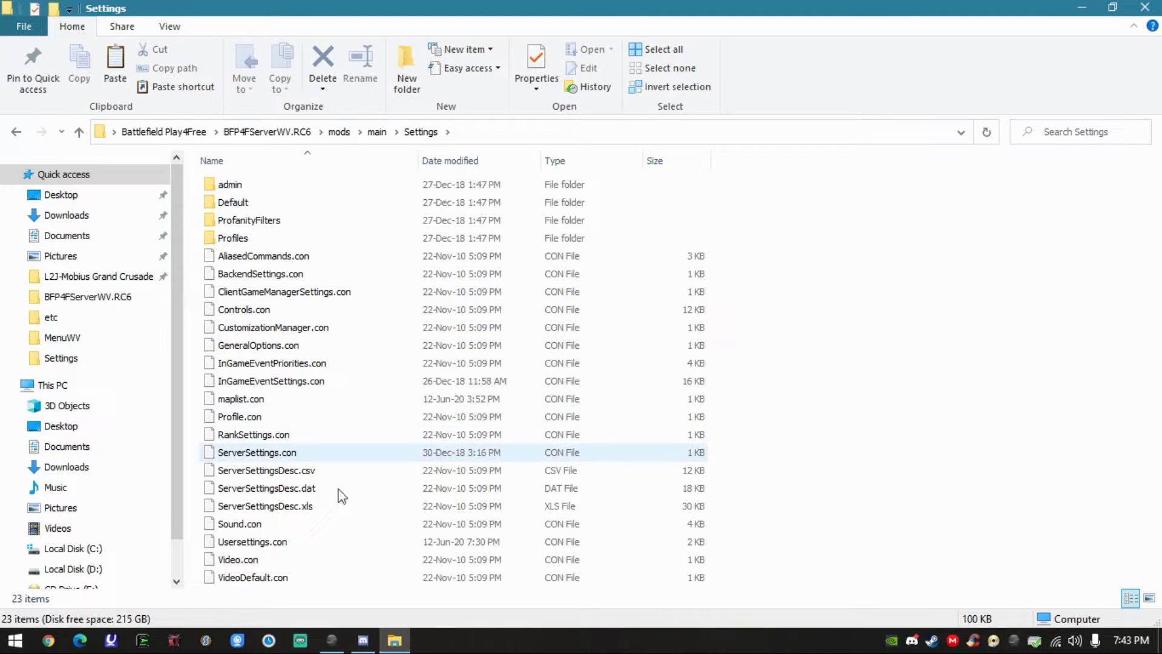
key("super")
left_click(121, 311)
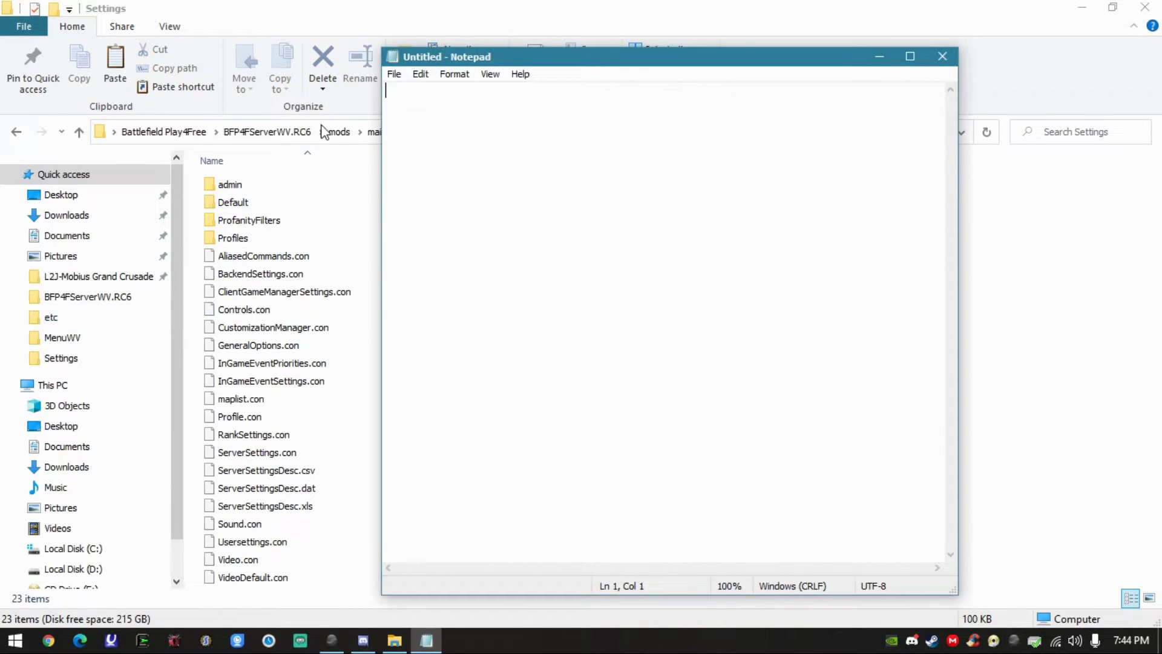
left_click_drag(241, 400, 625, 295)
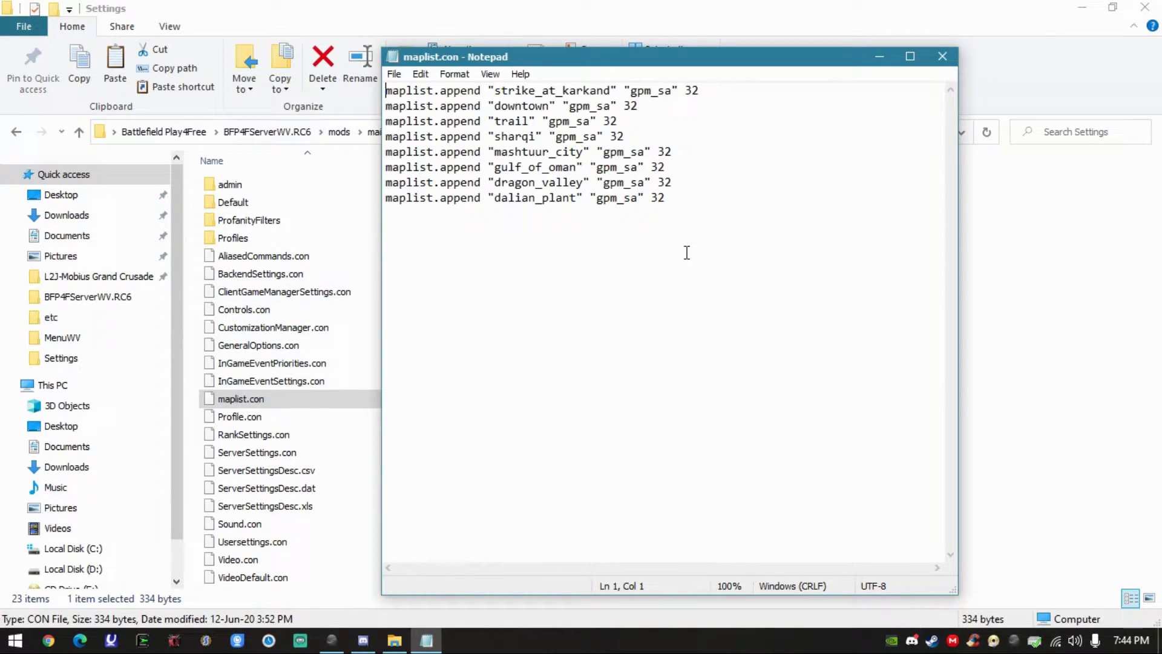
Move the "sharqi" map entry to the first line of maplist.con and remove the blank line left behind.
key("ctrl+a")
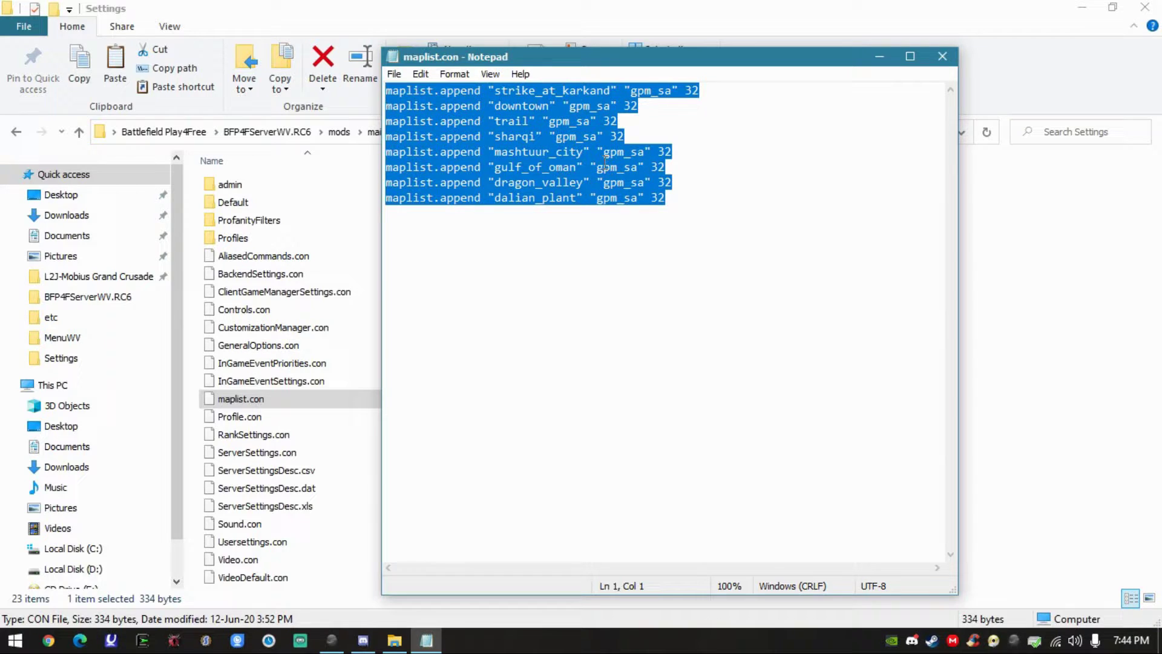
left_click(639, 109)
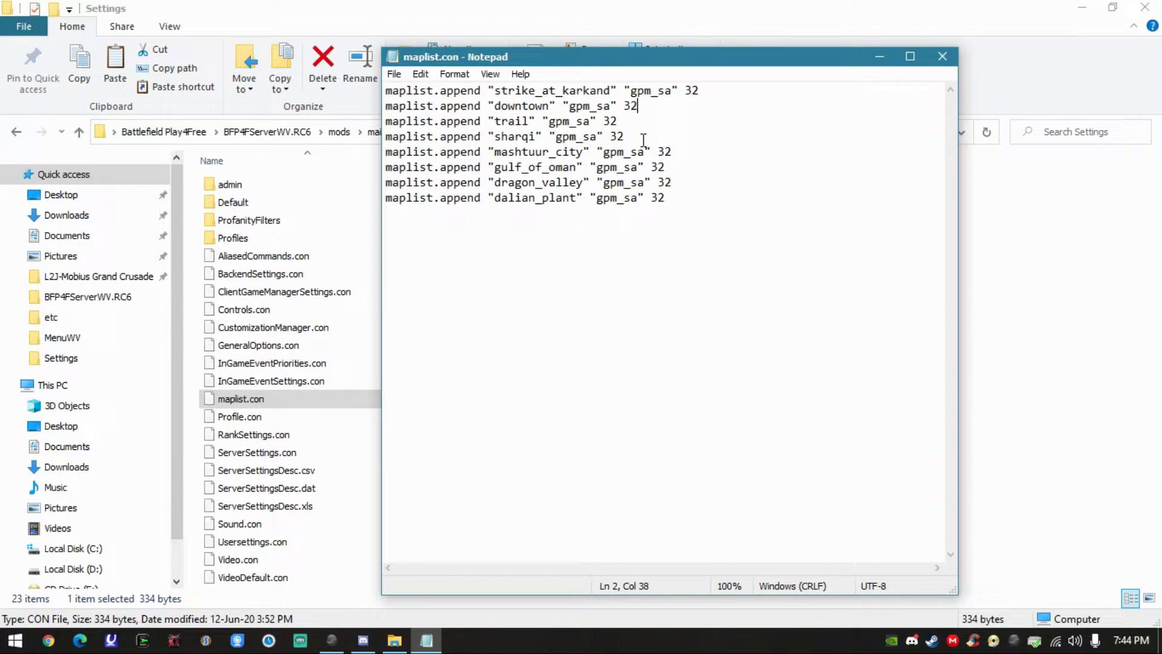
left_click_drag(644, 139, 358, 140)
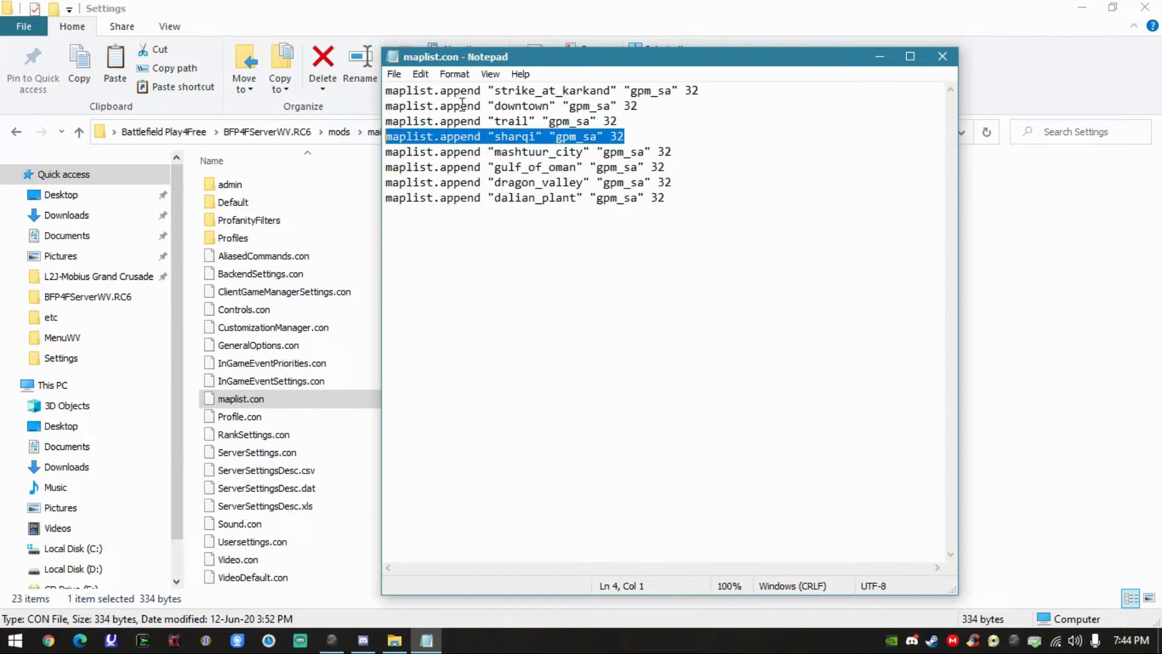
key("ctrl+x")
left_click(392, 92)
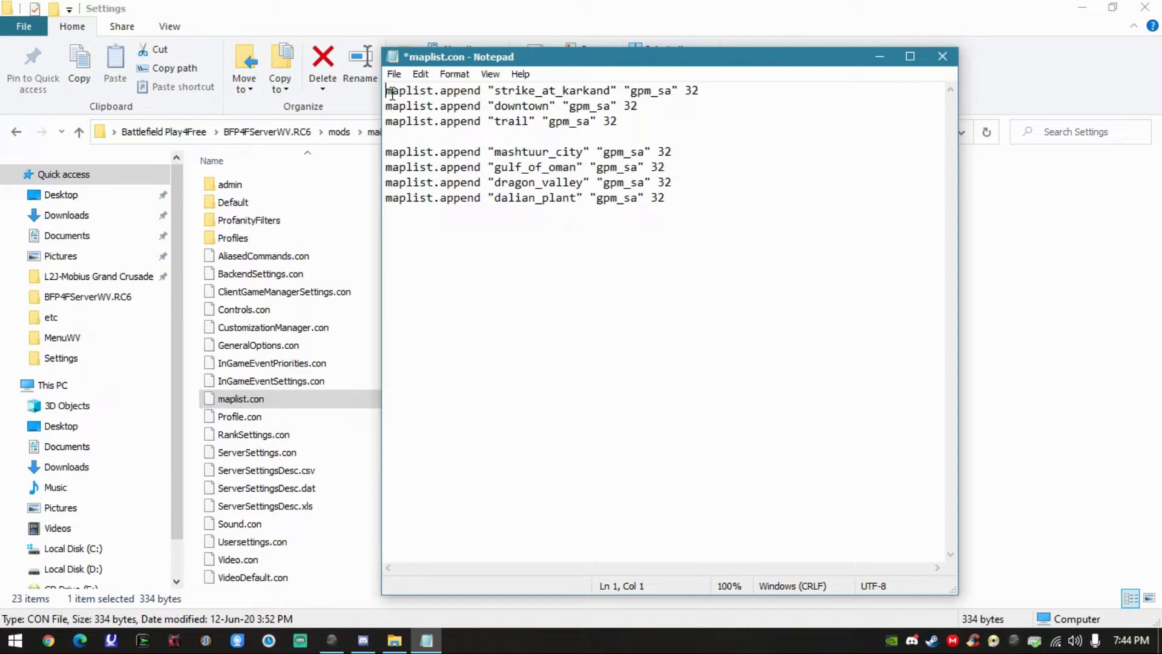
key("Return")
key("Up")
key("ctrl+v")
left_click(436, 155)
key("BackSpace")
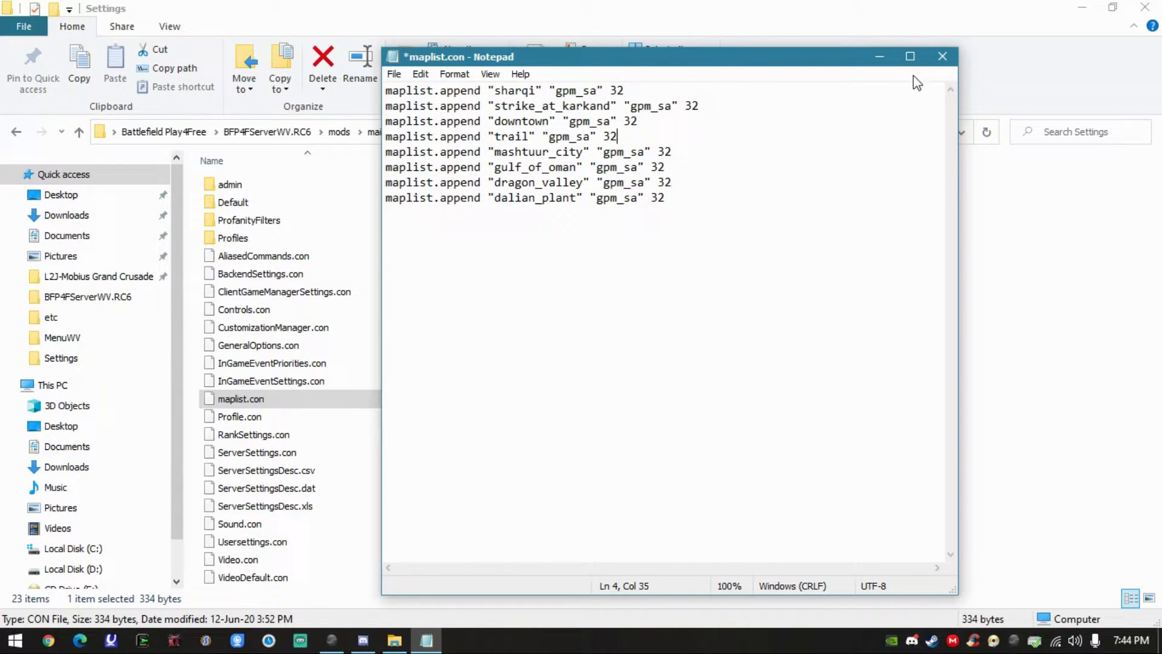
Review the first two map names, sharqi and strike_at_karkand, and close maplist.con without saving the changes.
left_click(943, 57)
left_click(692, 345)
left_click_drag(495, 90, 536, 90)
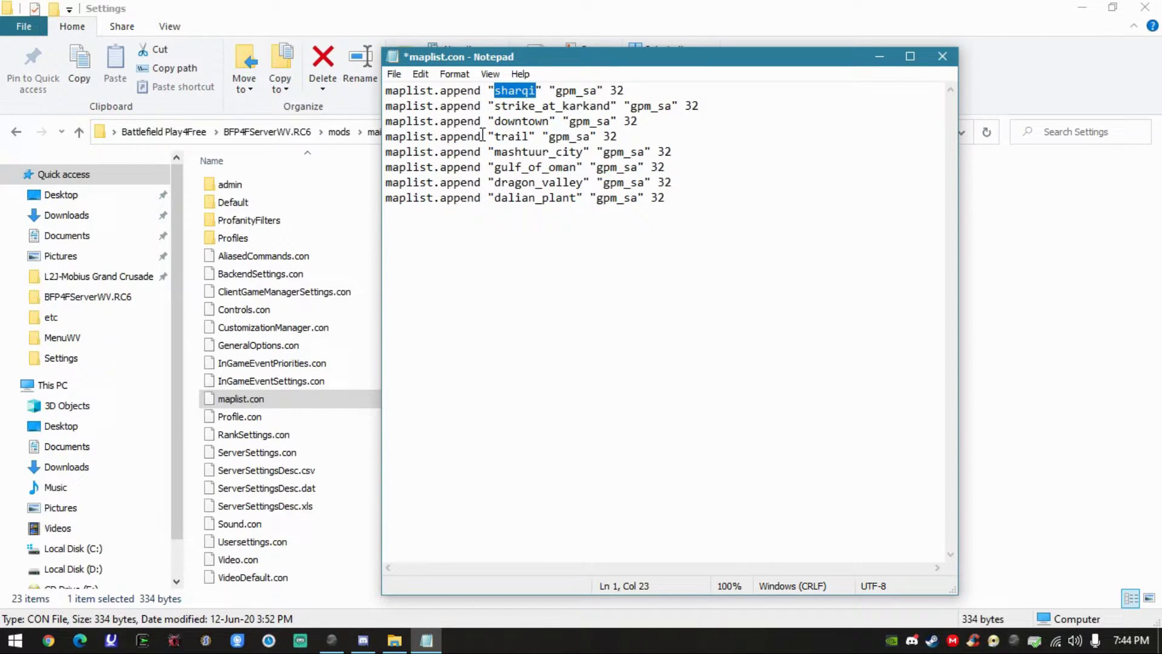
left_click_drag(495, 106, 611, 110)
left_click(943, 57)
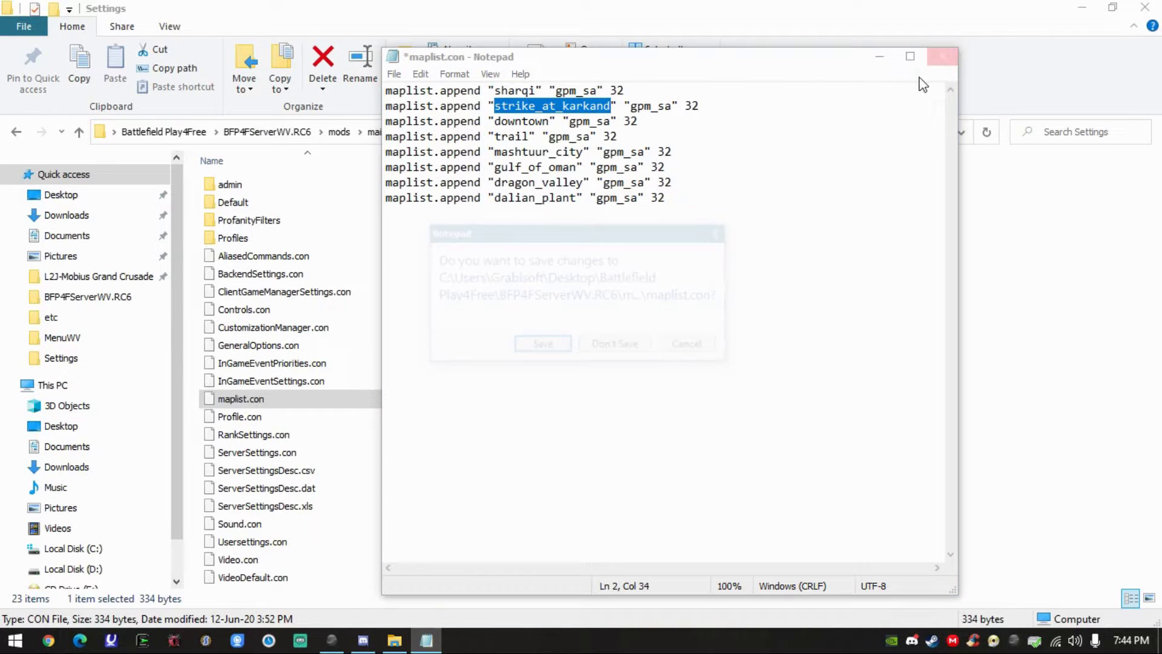
left_click(615, 344)
left_click(1040, 340)
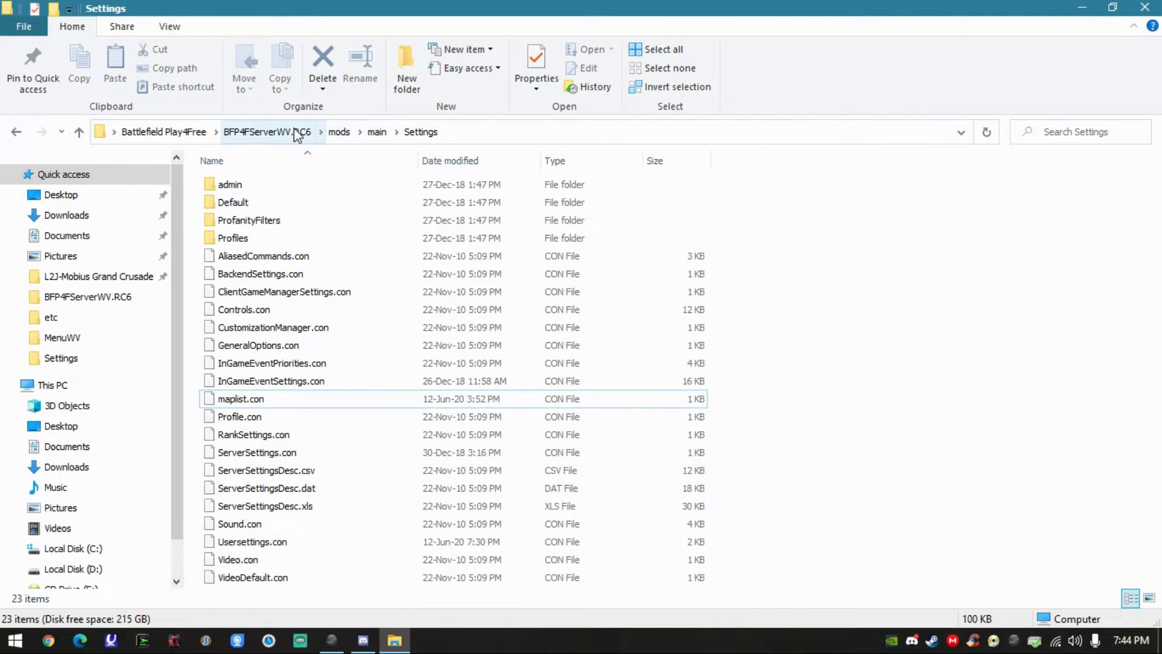
Launch BFP4FLauncherWV.exe from the BFP4FServerWV.RC6 folder and close the folder window.
left_click(296, 133)
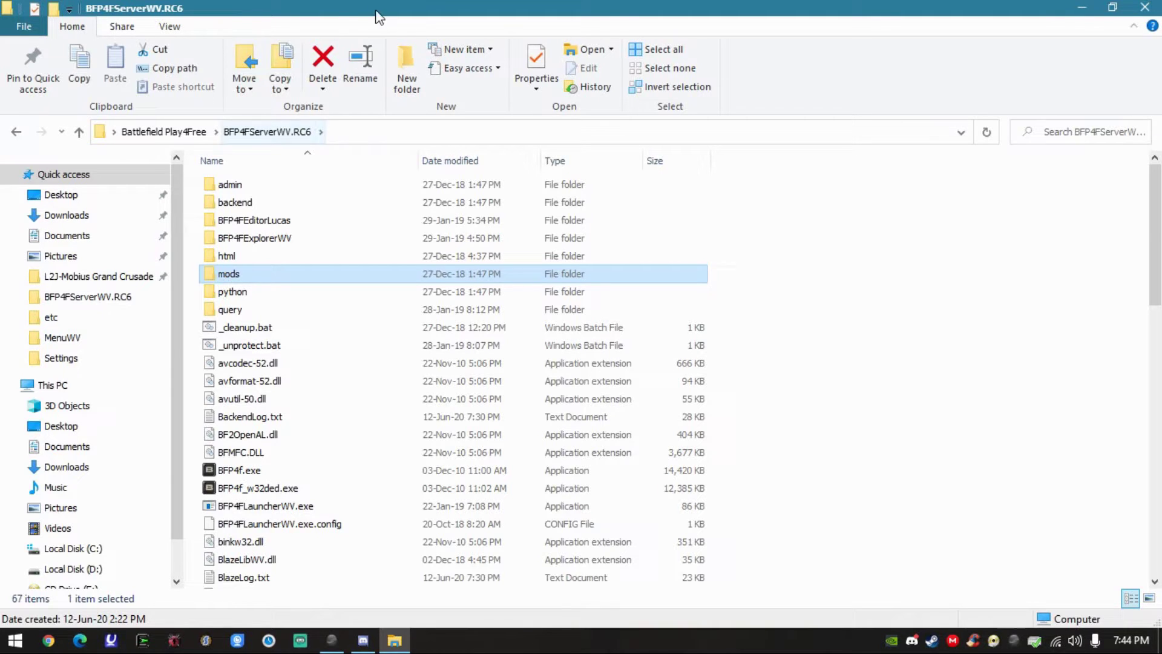
scroll(580, 401, "down", 2)
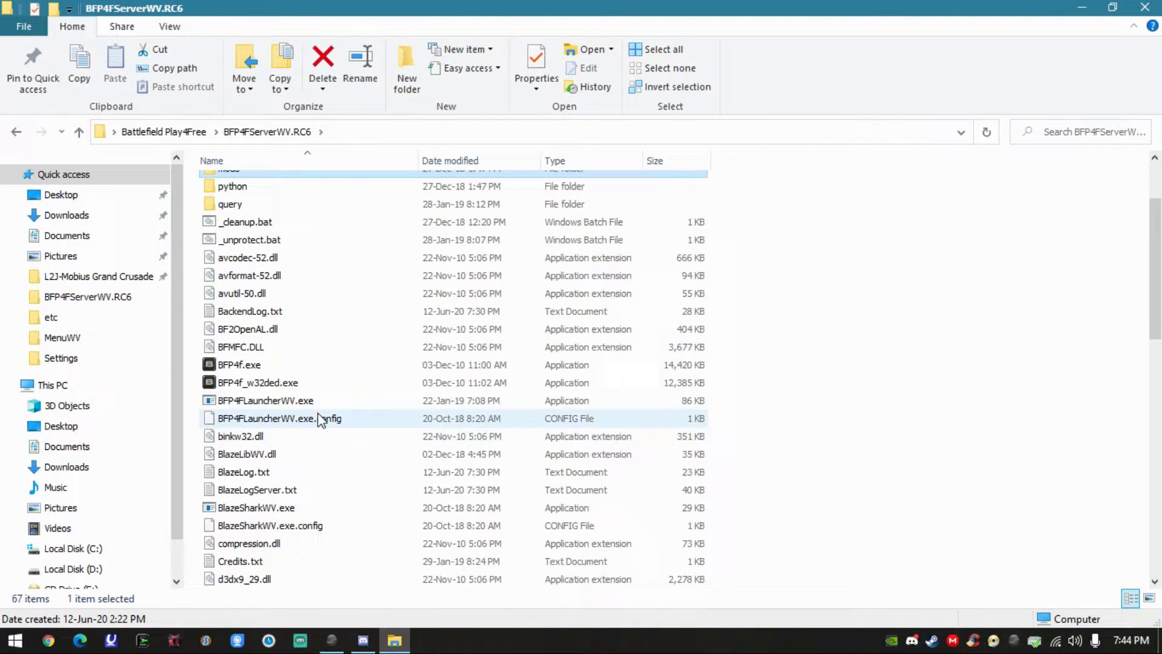
left_click(212, 405)
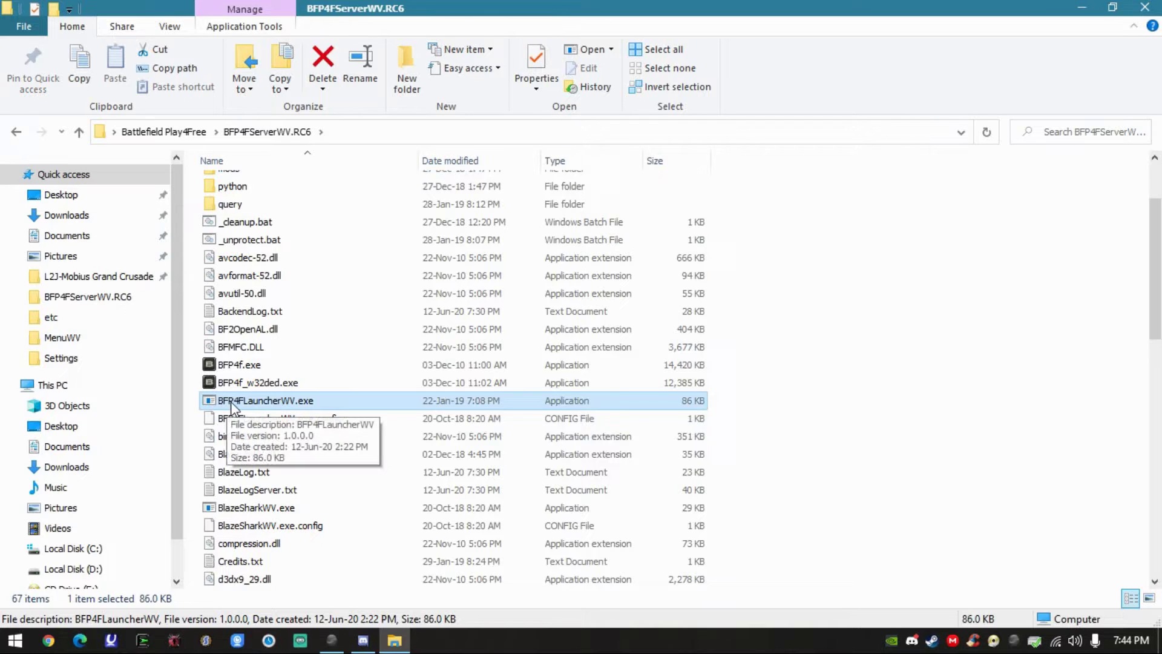
double_click(264, 399)
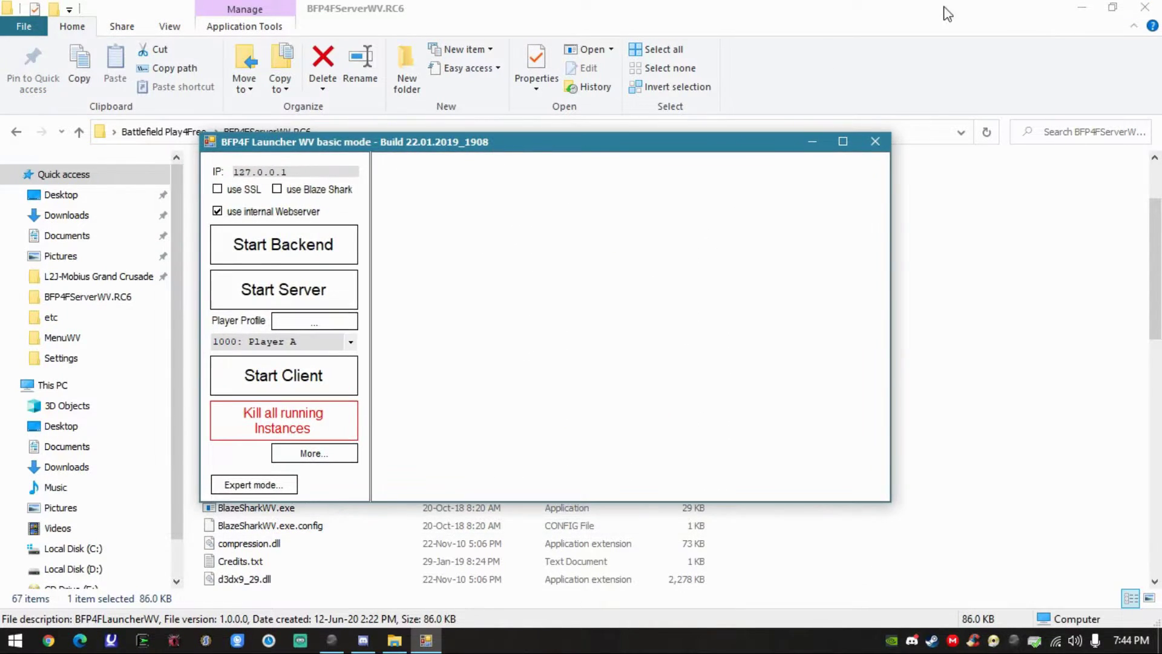
left_click(1145, 7)
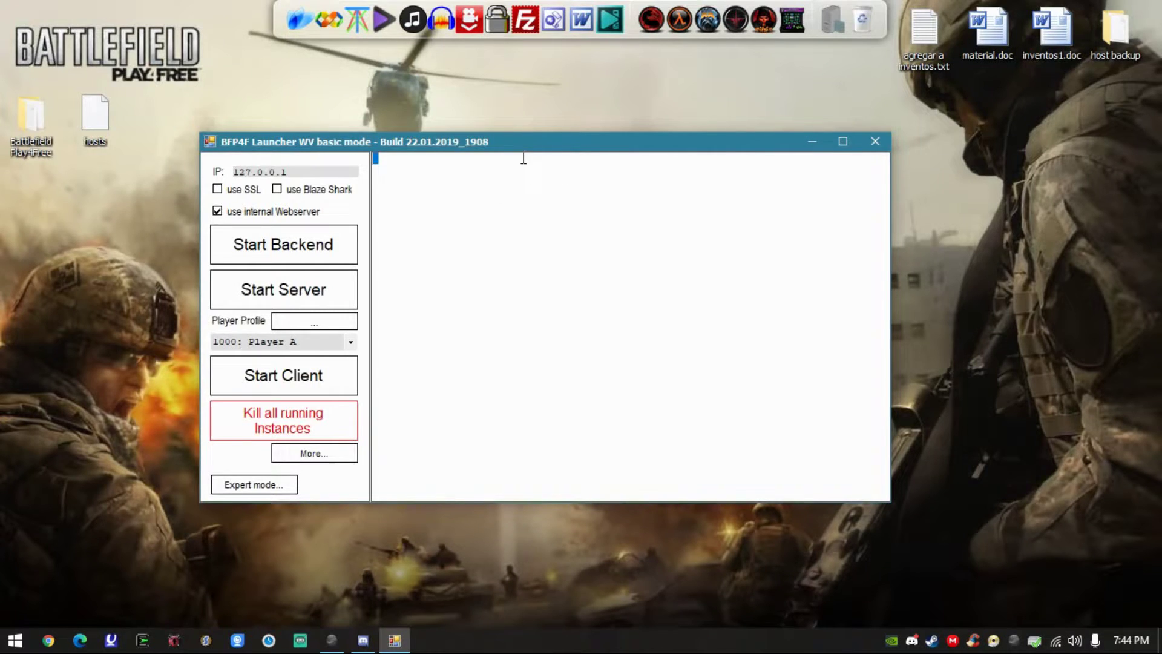
Reposition the launcher window on the desktop and set its IP to 192.168.0.13.
left_click_drag(519, 145, 542, 174)
key("Tab")
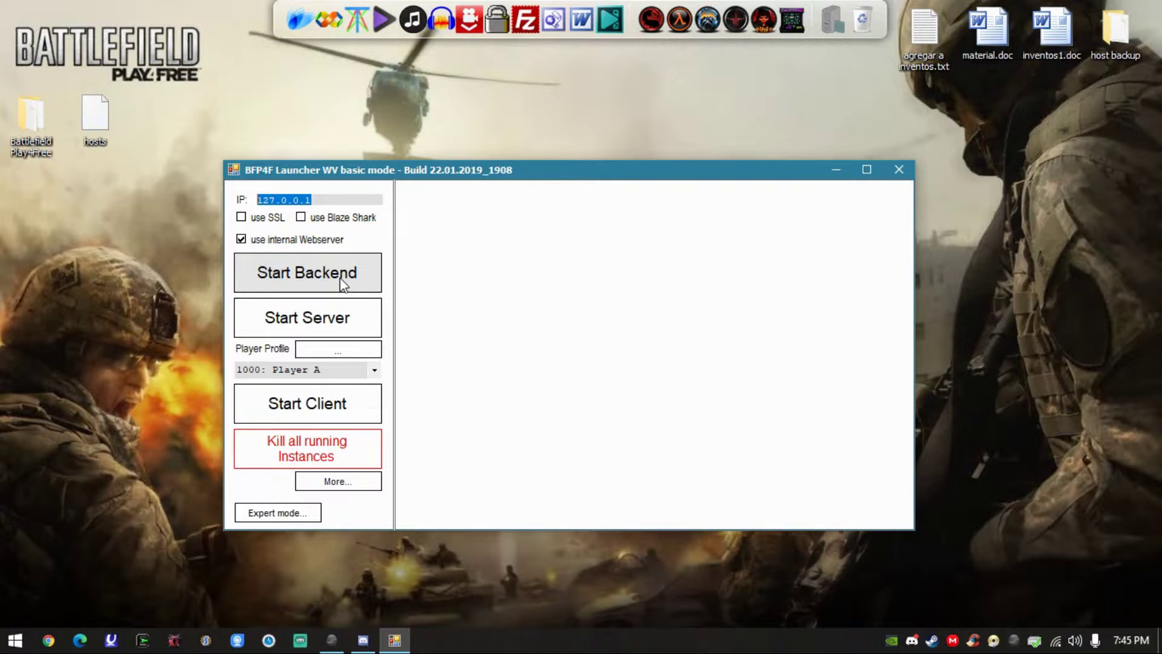
type("192.168.0.13")
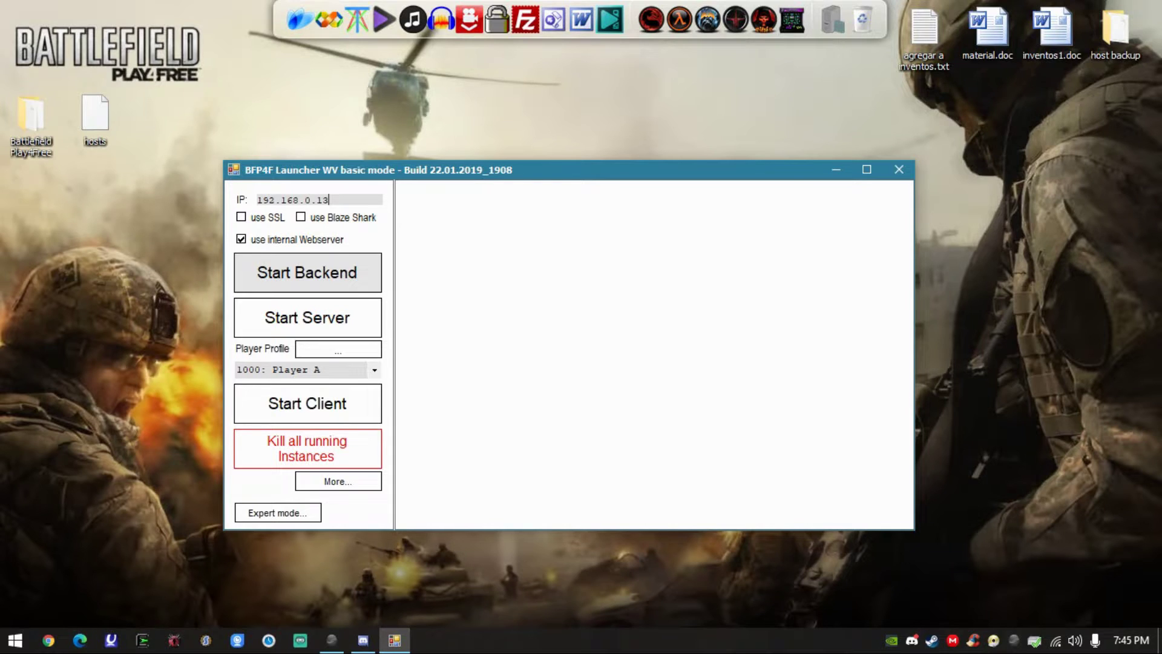
left_click_drag(354, 200, 241, 206)
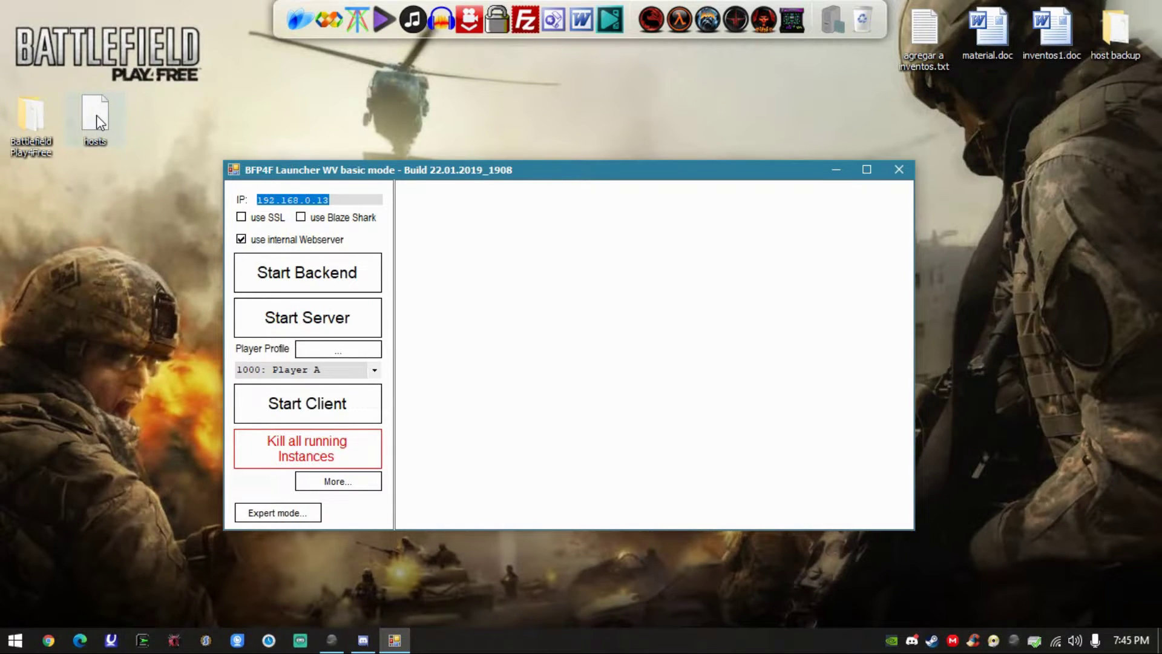
left_click(344, 199)
double_click(343, 199)
left_click_drag(312, 174, 298, 152)
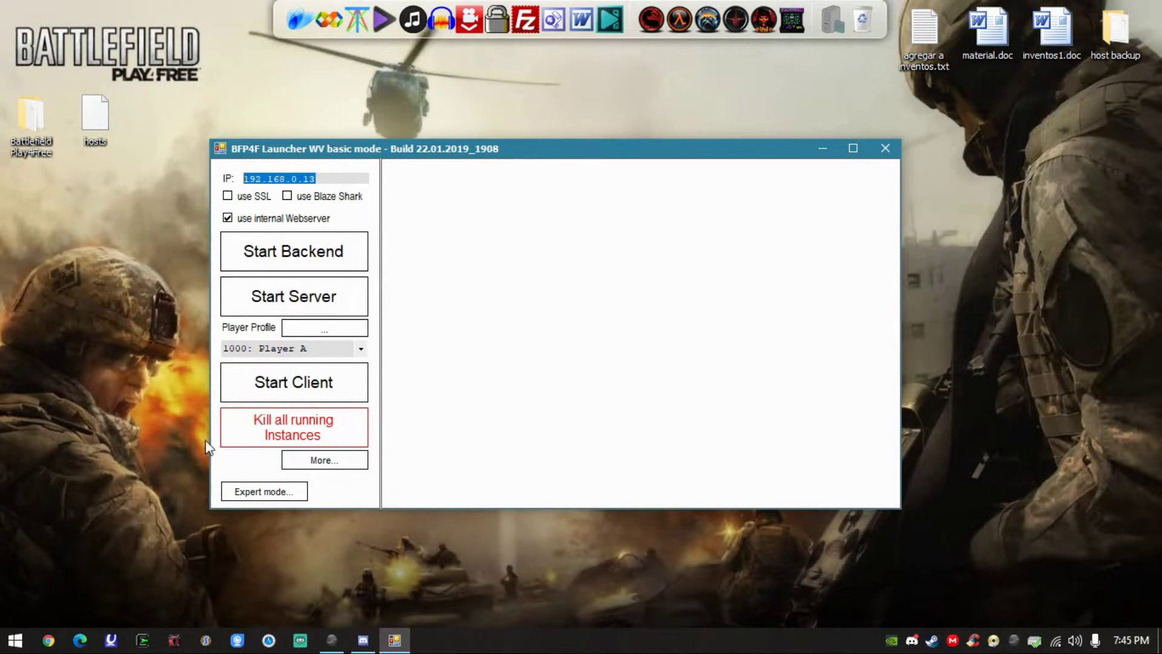
Start the backend and review the Redirector, Blaze and Webserver startup lines in its log.
left_click(292, 263)
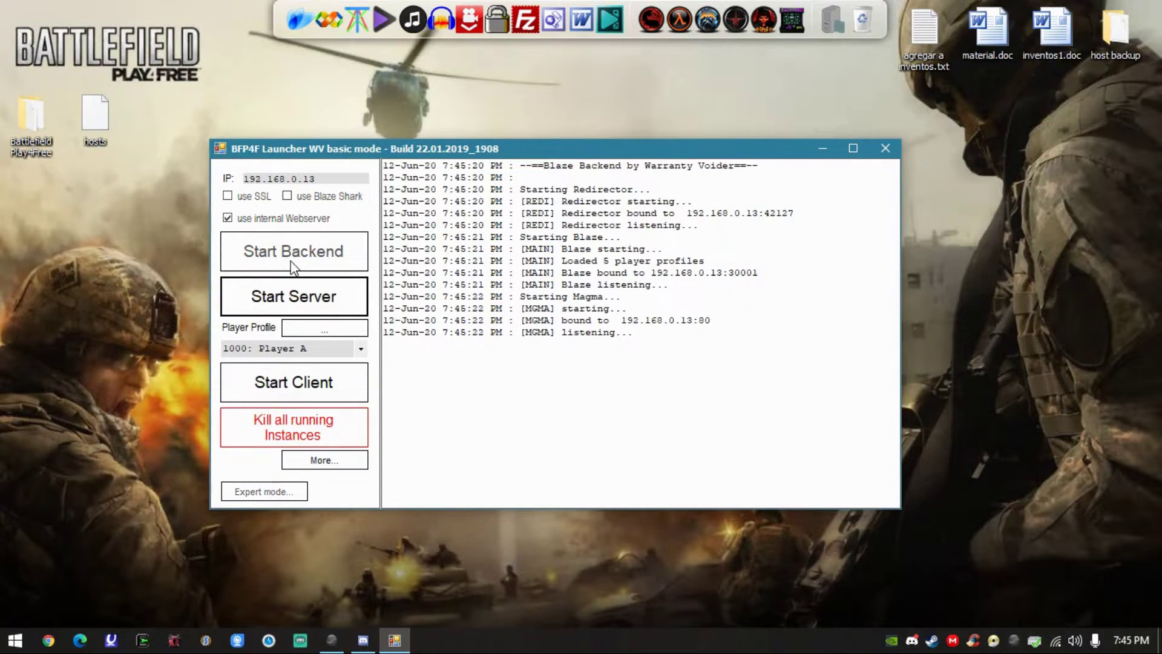
left_click_drag(514, 198, 627, 184)
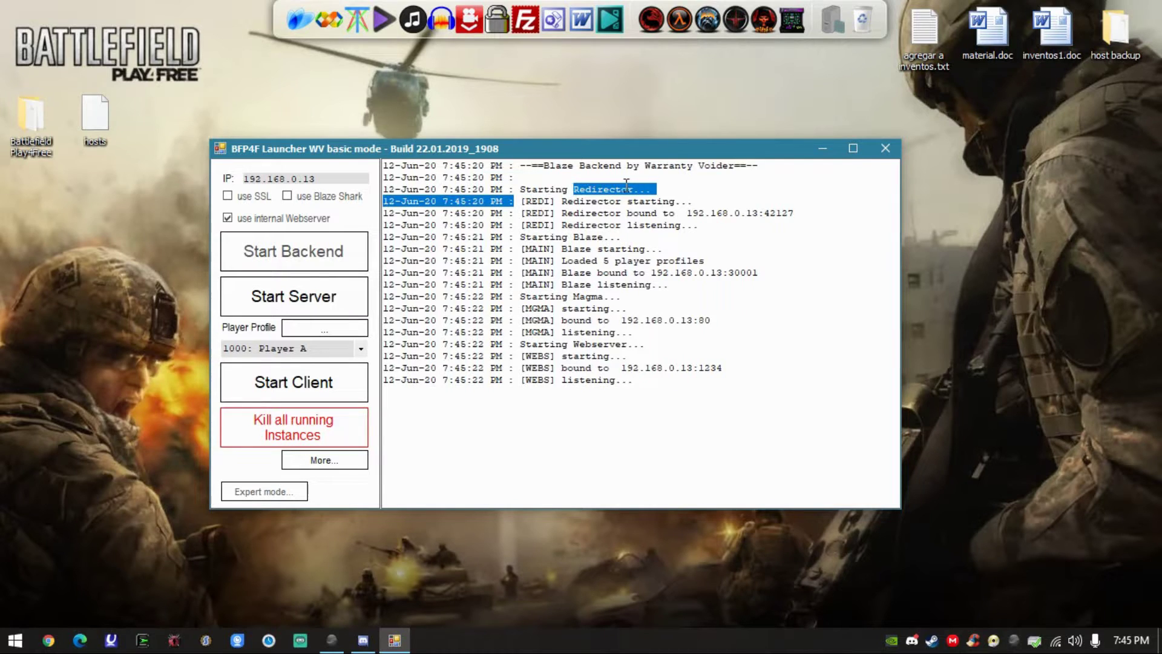
left_click_drag(520, 237, 617, 235)
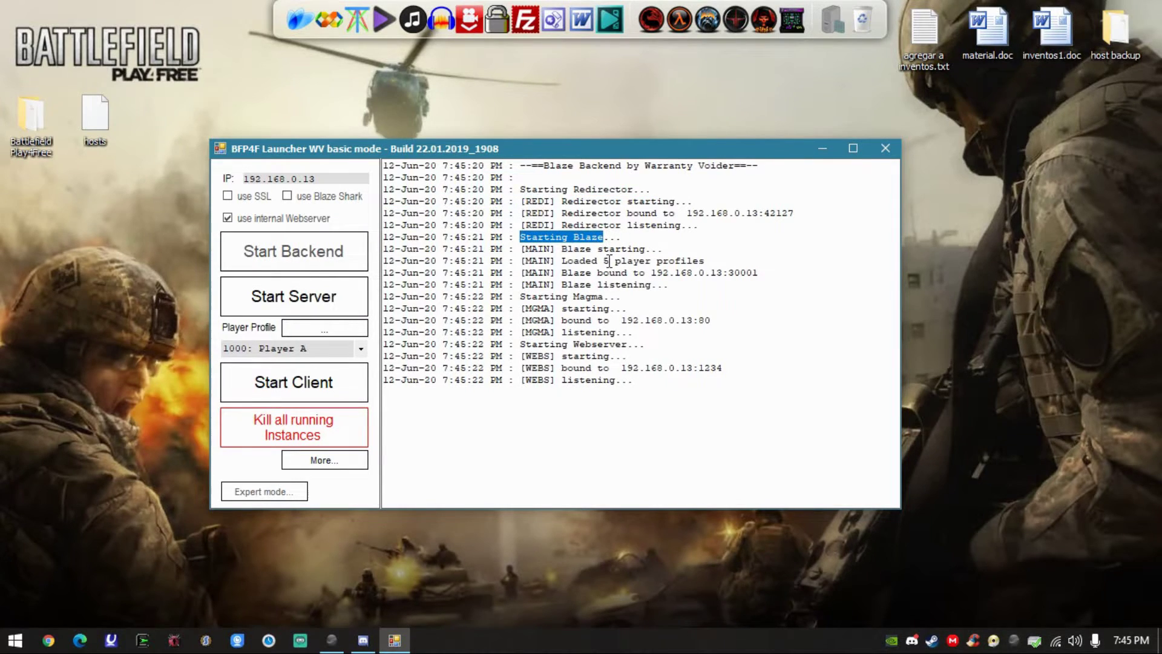
left_click(568, 356)
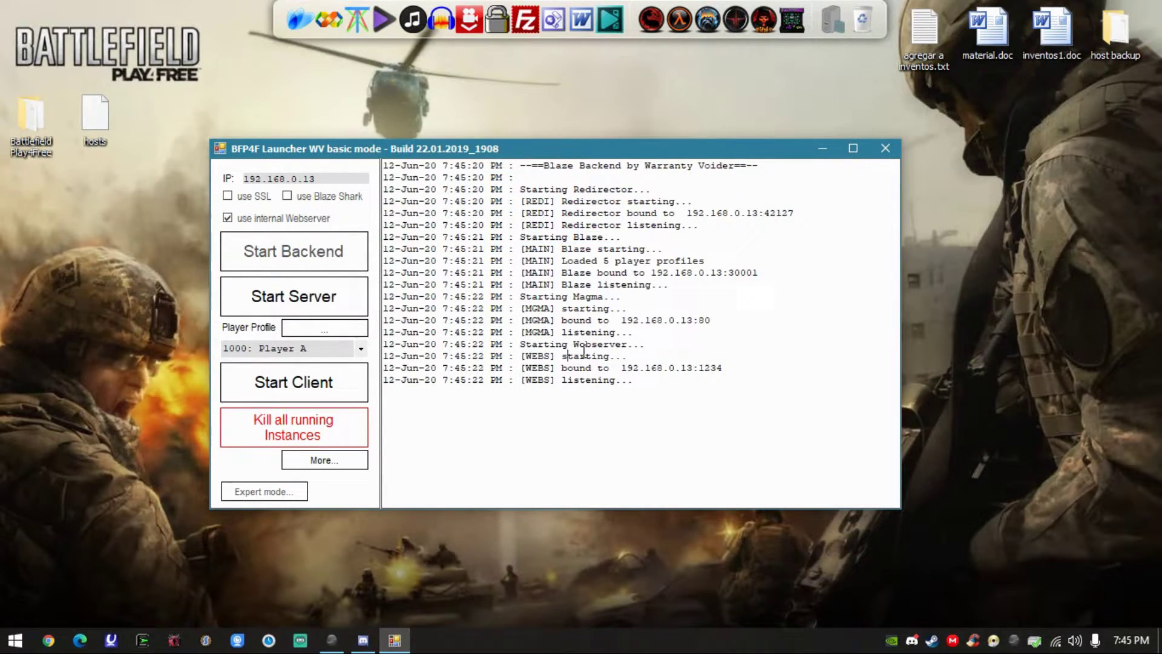
left_click_drag(569, 356, 652, 345)
left_click(624, 343)
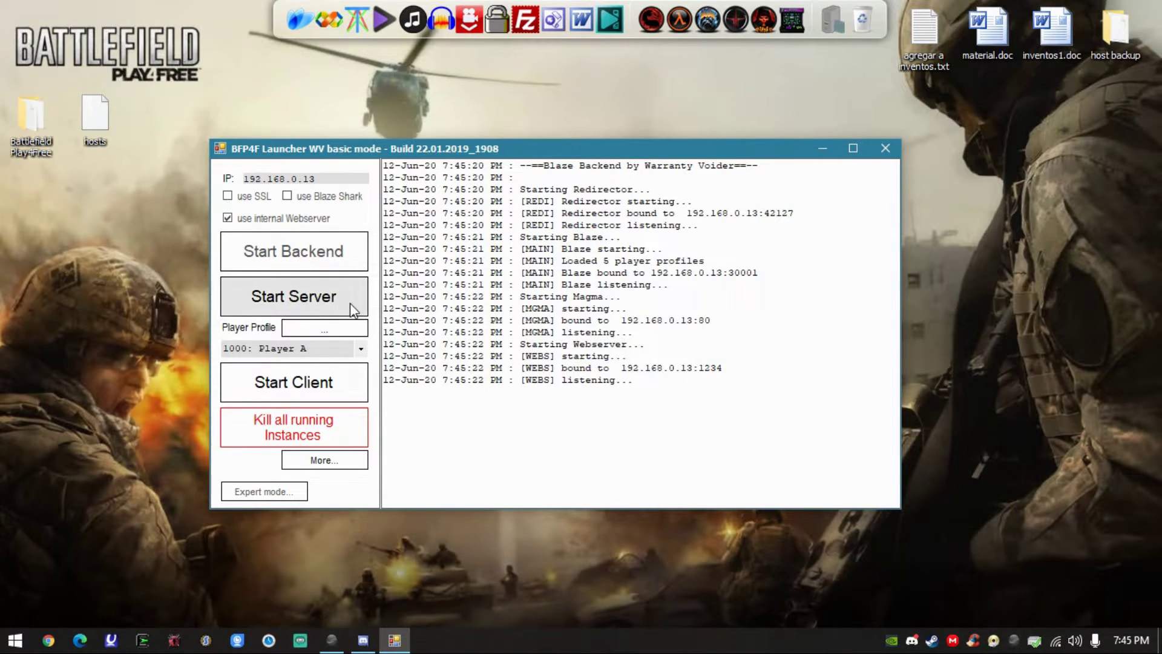
Choose the 1000: Player A profile, start the game server and dismiss the attach prompt.
left_click(247, 353)
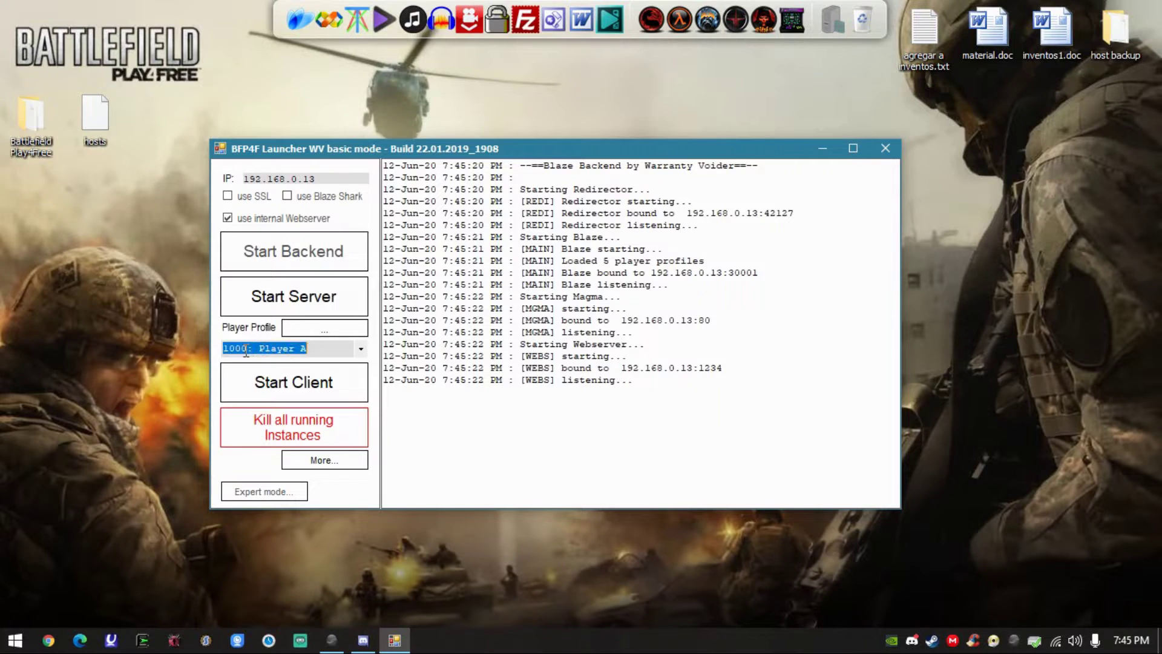
left_click(359, 347)
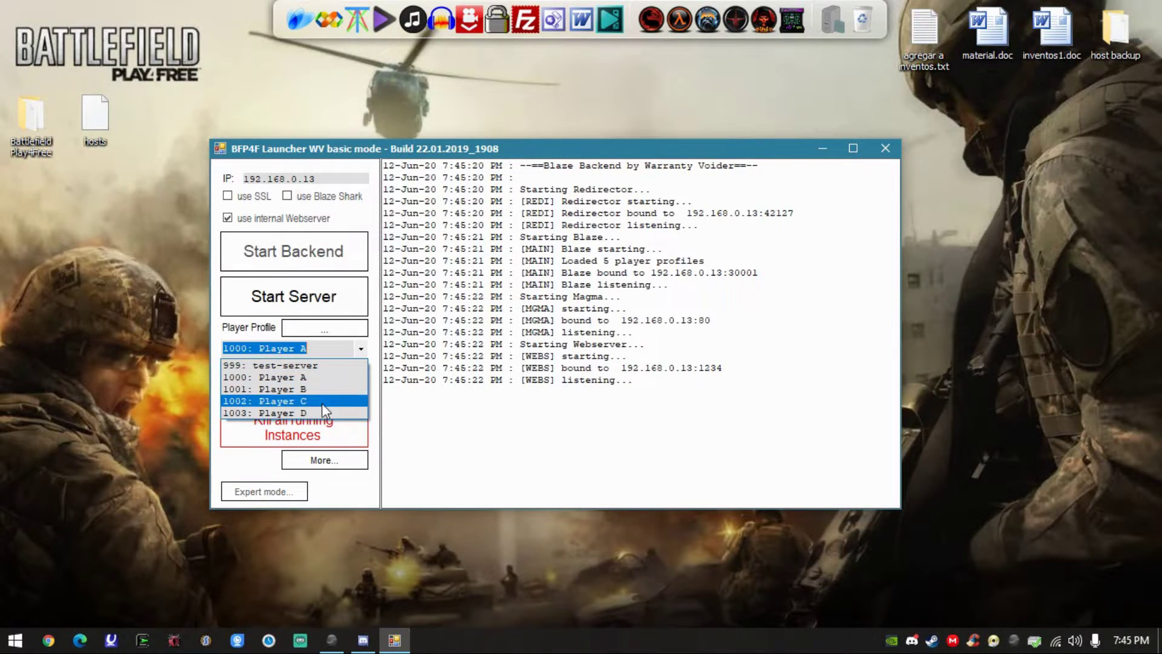
left_click(327, 379)
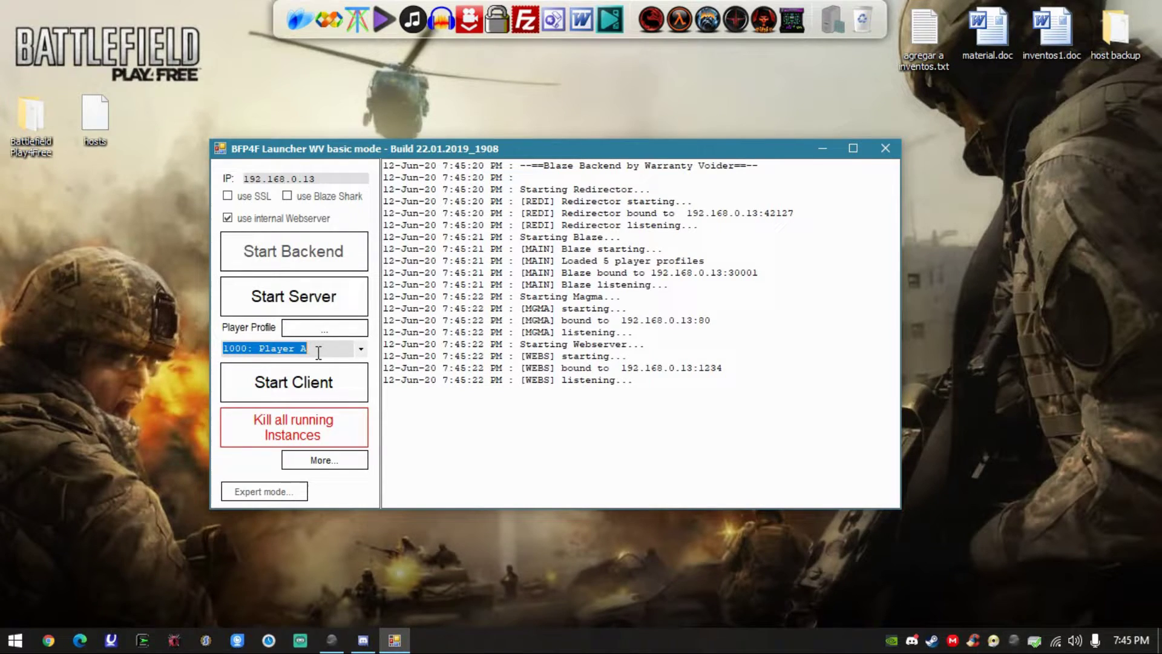
left_click(312, 301)
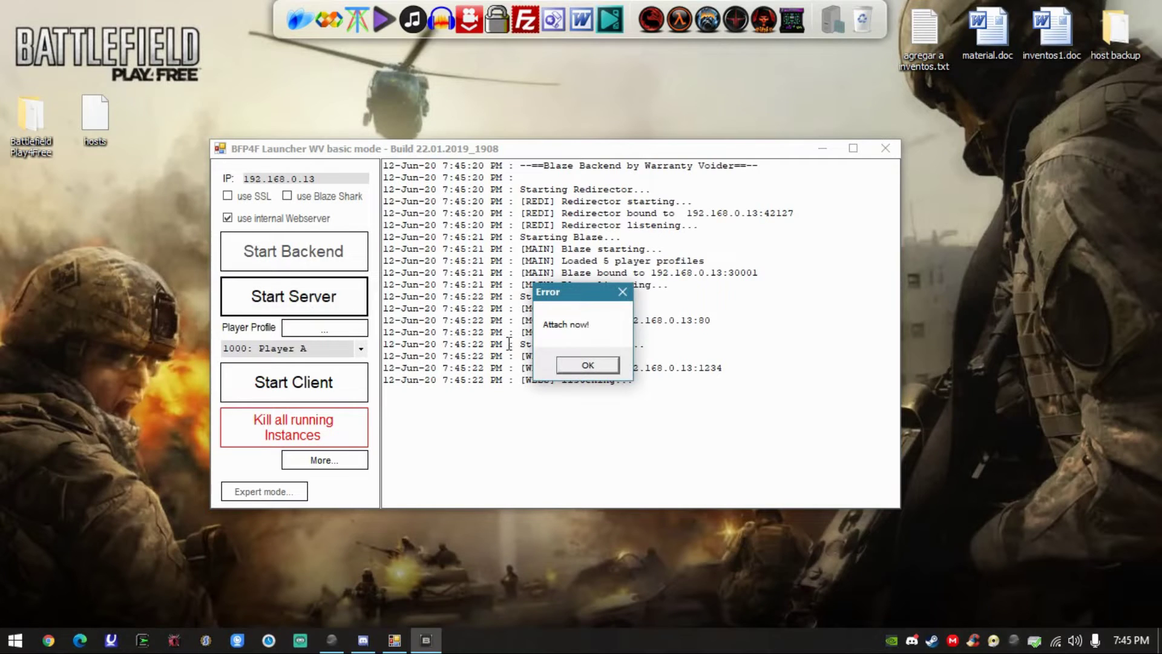
left_click(586, 366)
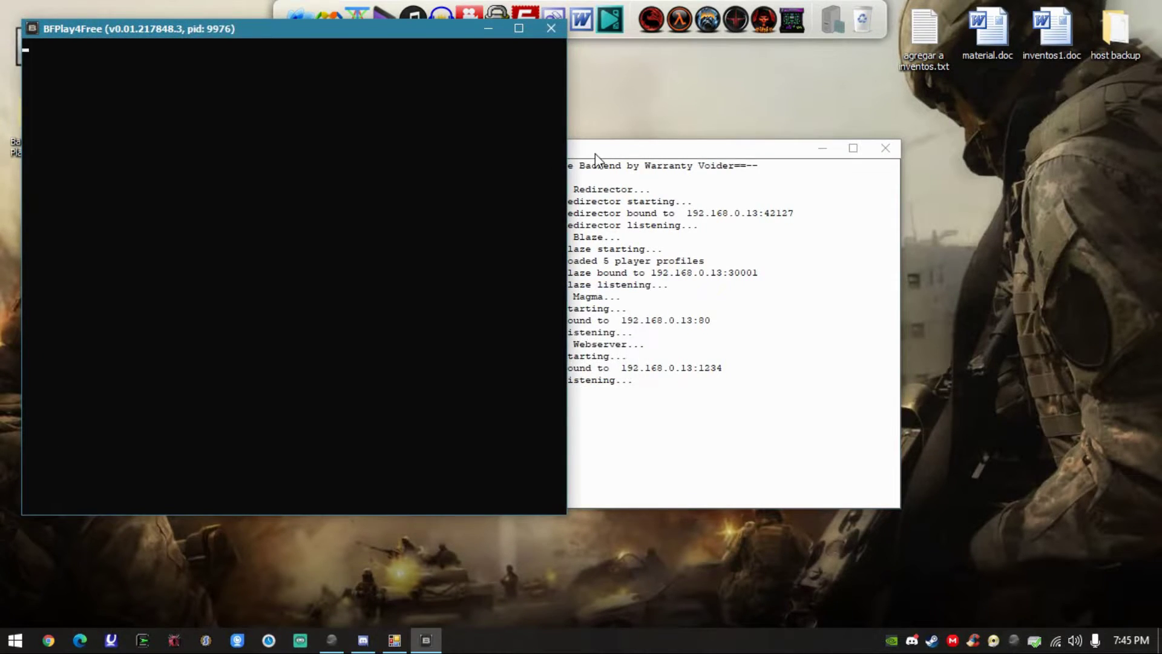
Uncover the launcher beside the server console and examine the server's connection log and map loading progress.
left_click_drag(595, 154, 768, 83)
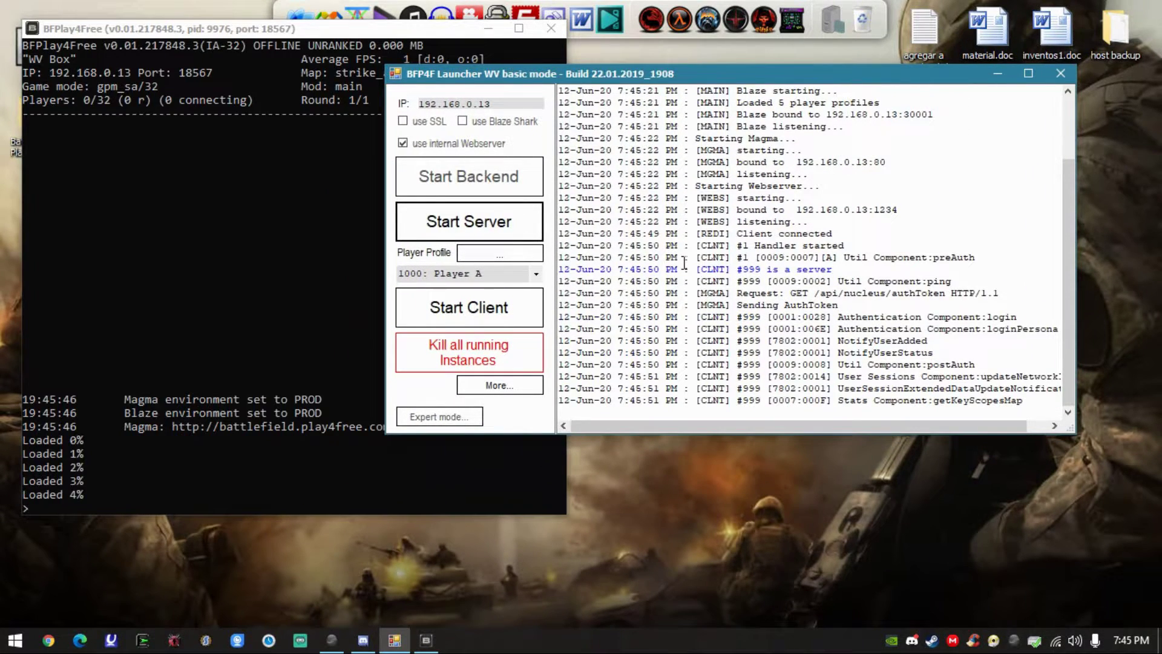
left_click_drag(684, 264, 1056, 400)
left_click_drag(714, 269, 820, 397)
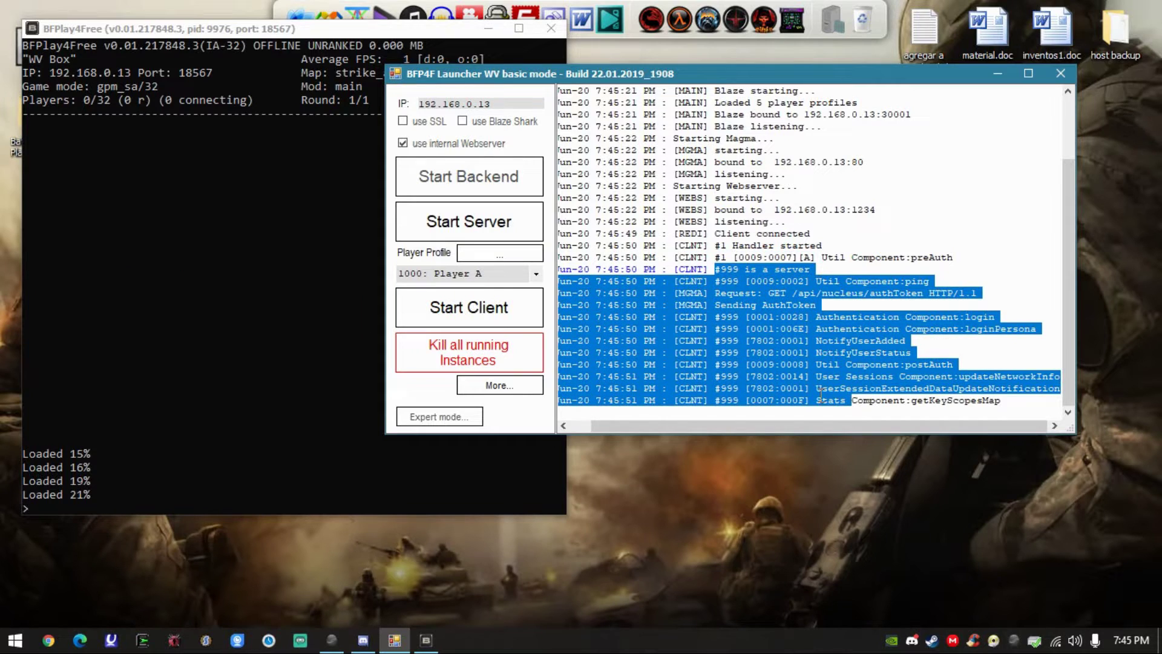
left_click(138, 440)
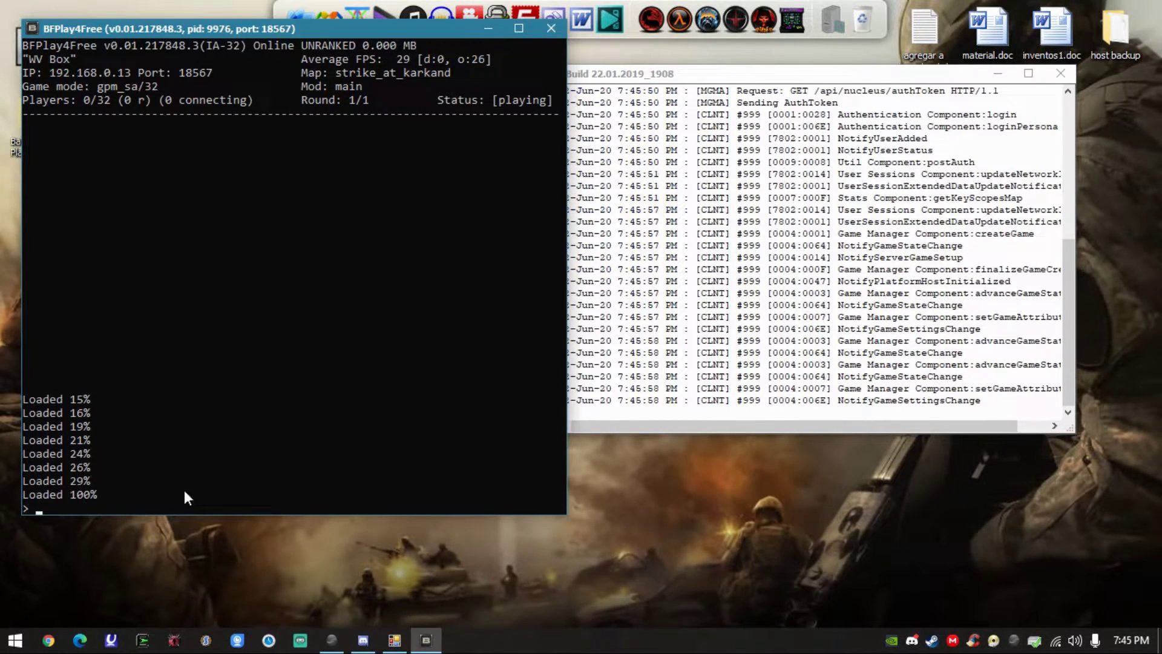
left_click(750, 422)
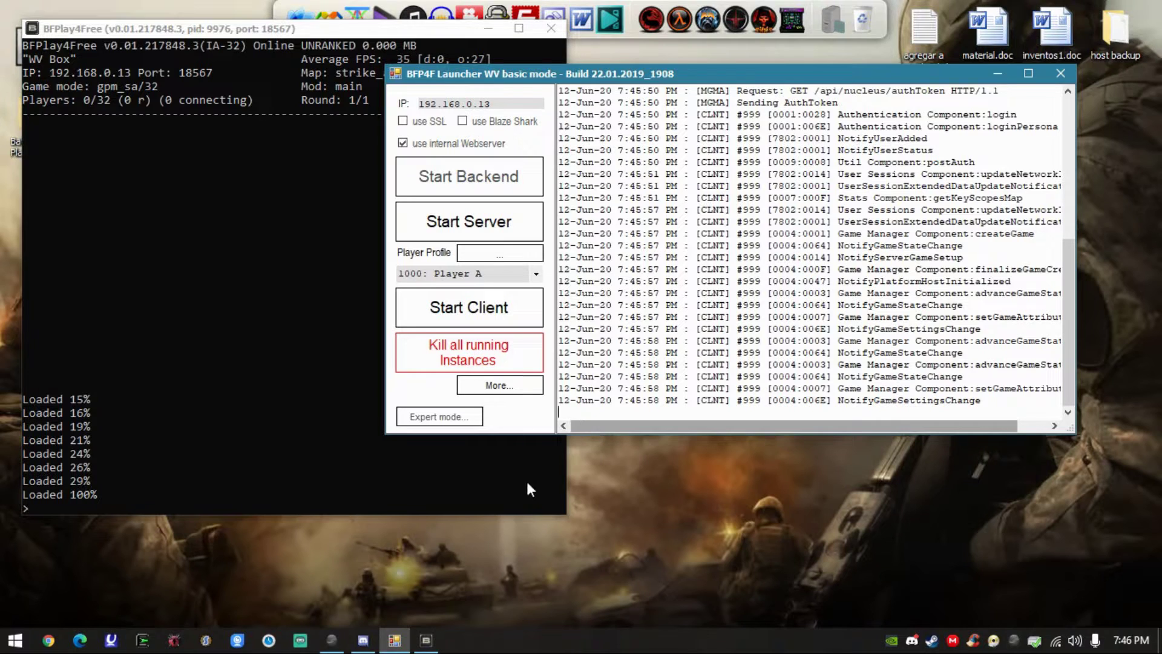
left_click(619, 416)
Start the game client, dismiss the attach prompt and open WV's Menu.
left_click(498, 314)
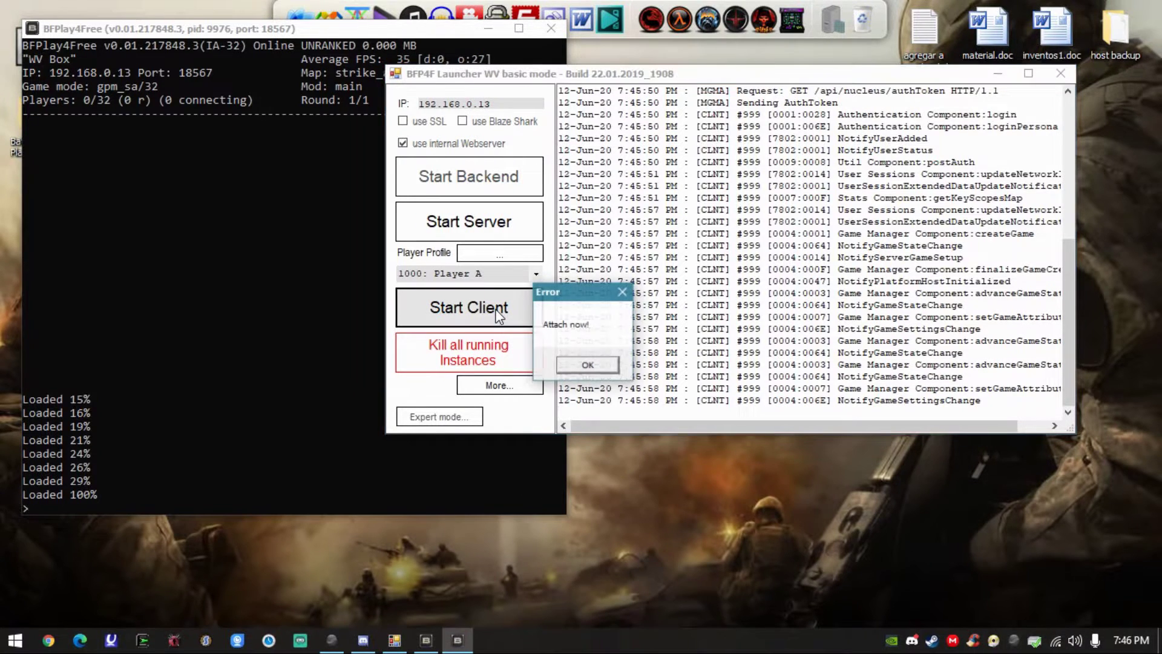
left_click(592, 362)
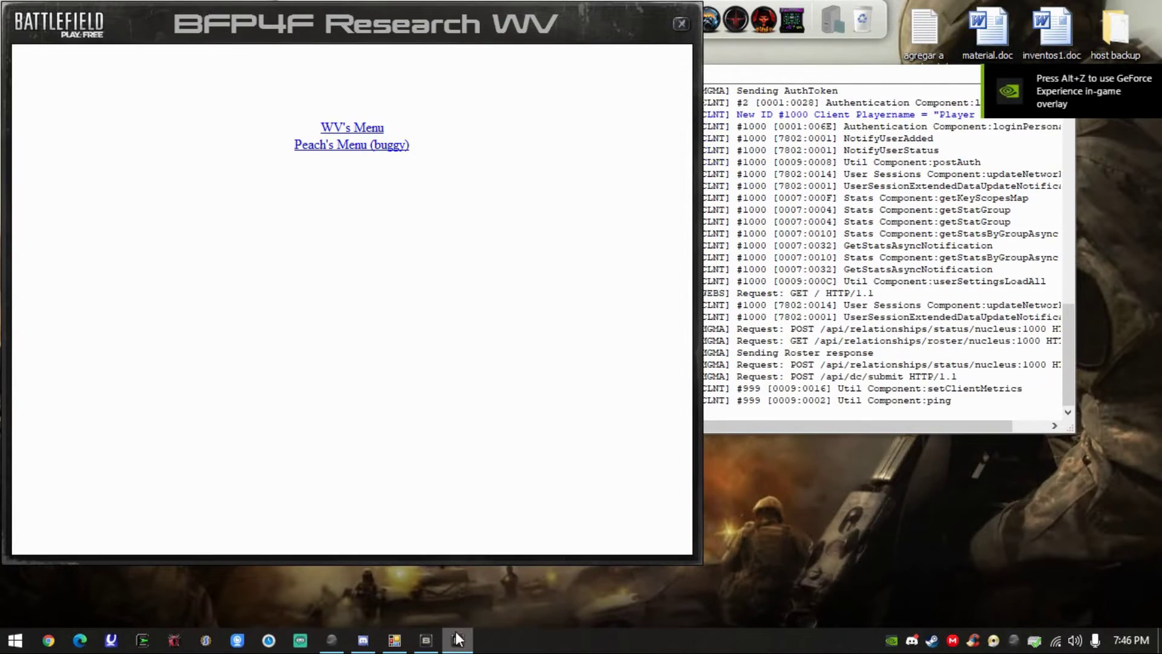
left_click(367, 129)
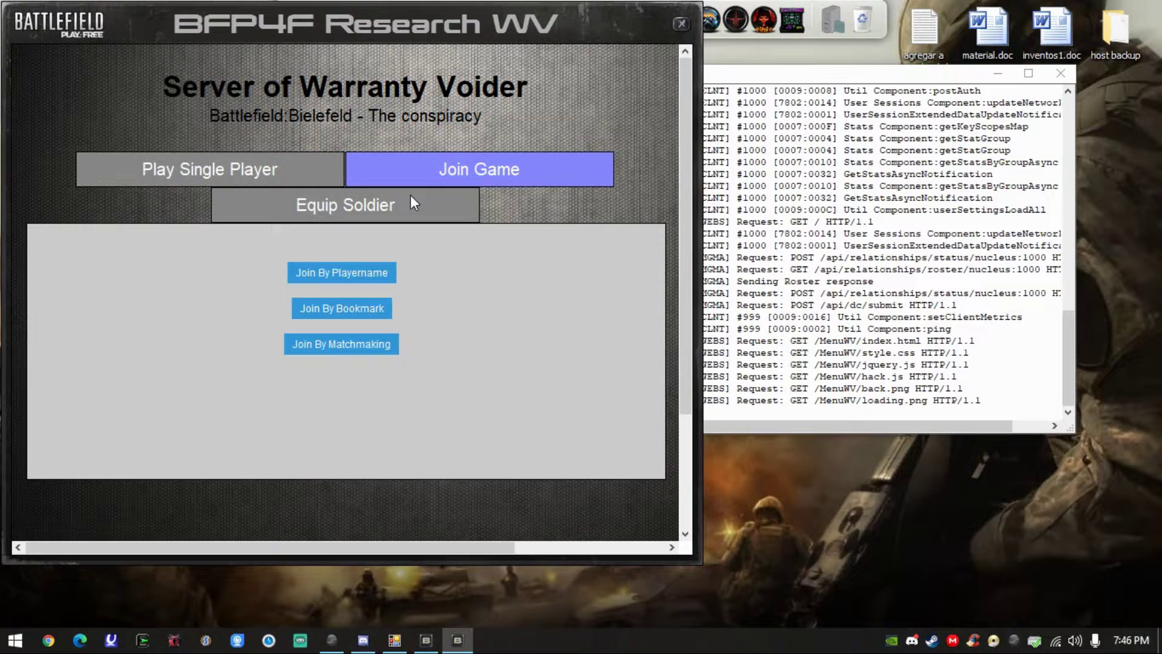
View the Equip Soldier page and join the running server's game by player name.
left_click(340, 205)
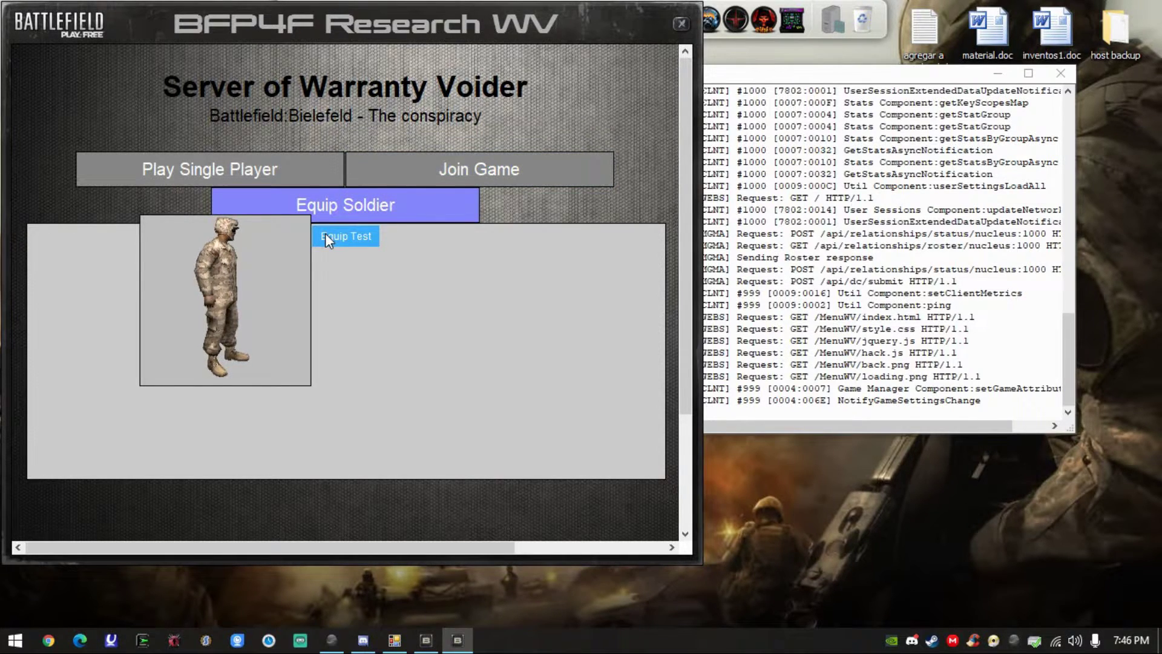
left_click(492, 172)
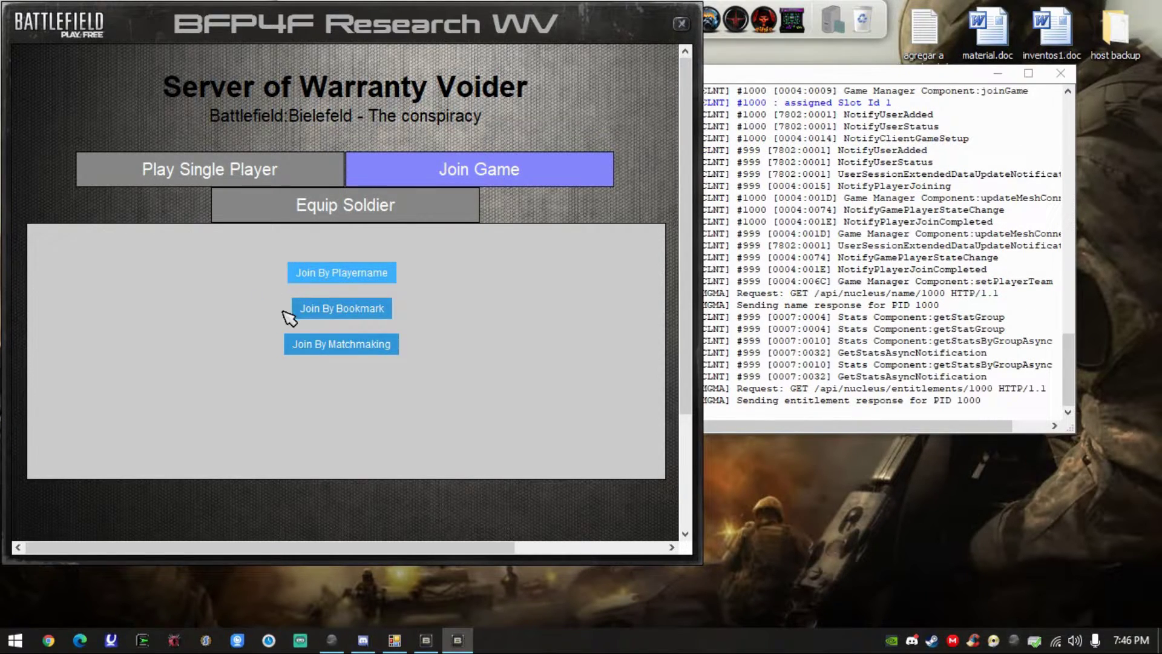
left_click(335, 284)
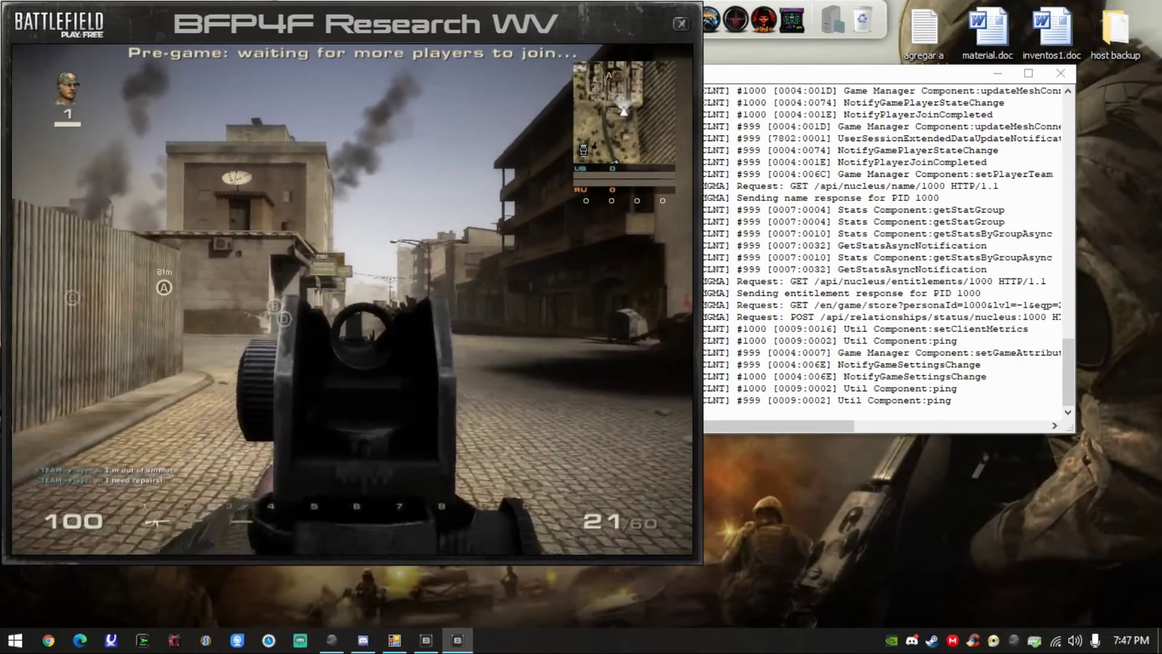
Run the soldier along the street and send "hi" to the team chat and to the all chat.
key("shift+w")
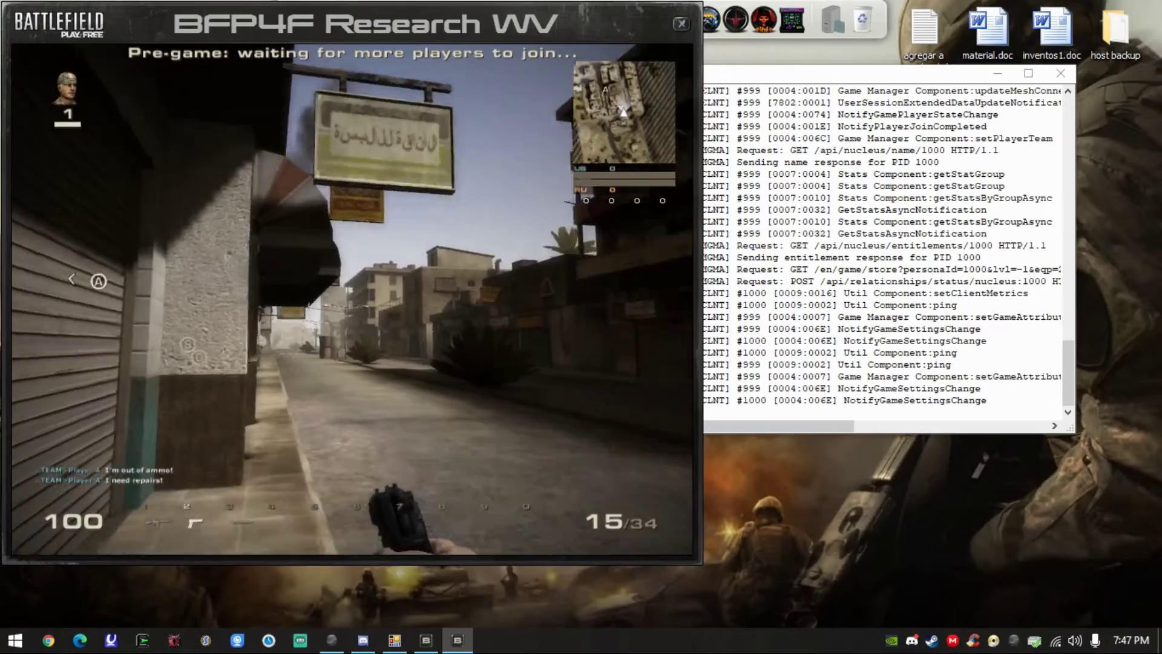
key("w")
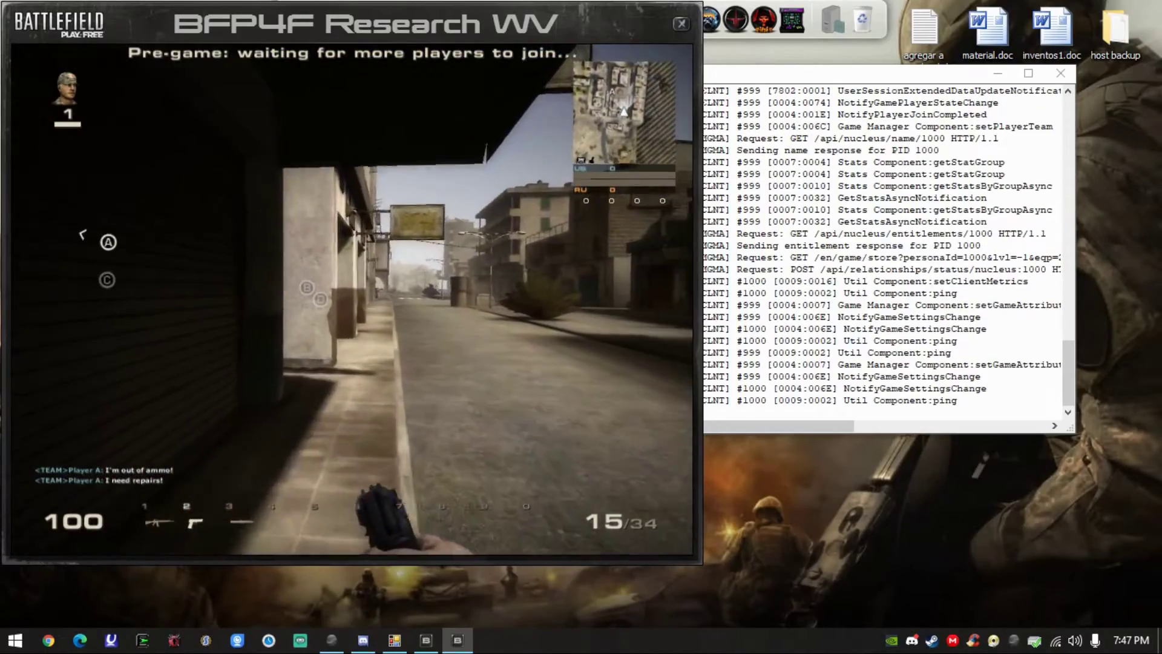
type("wk")
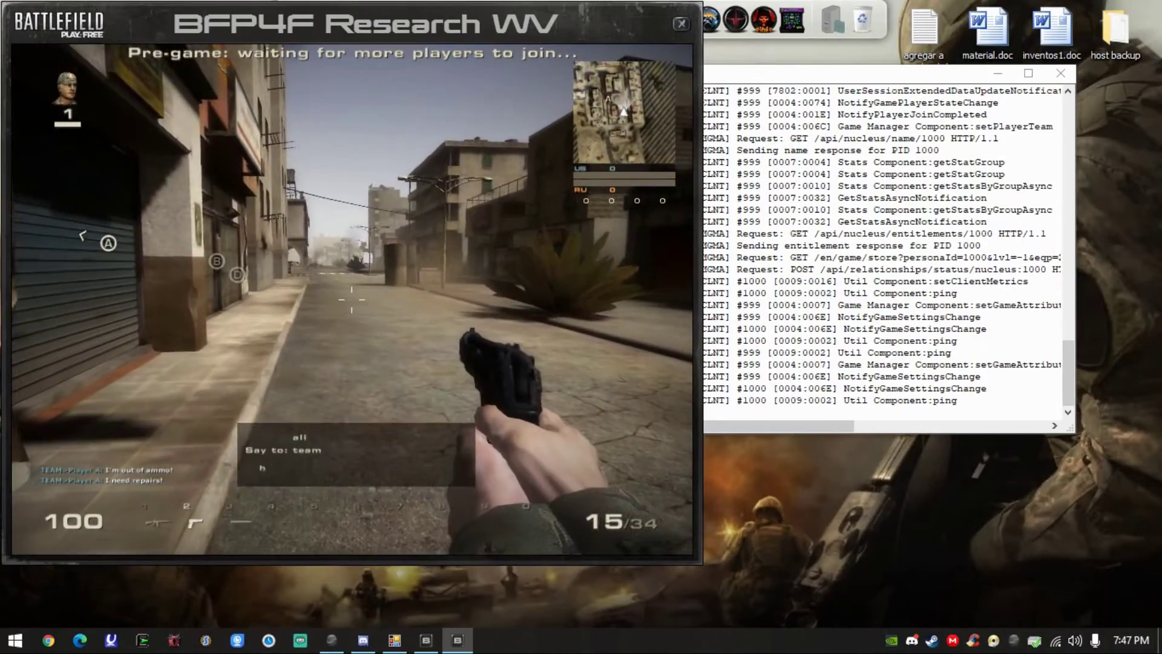
type("hi")
key("Return")
key("2")
key("w")
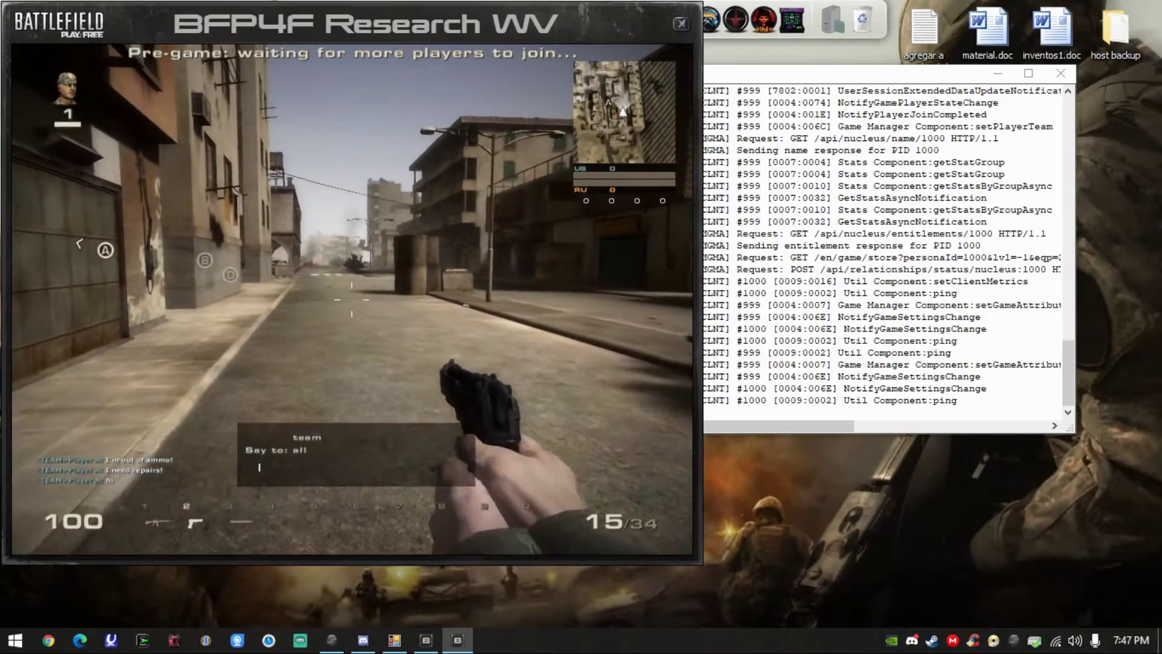
type("wjhi")
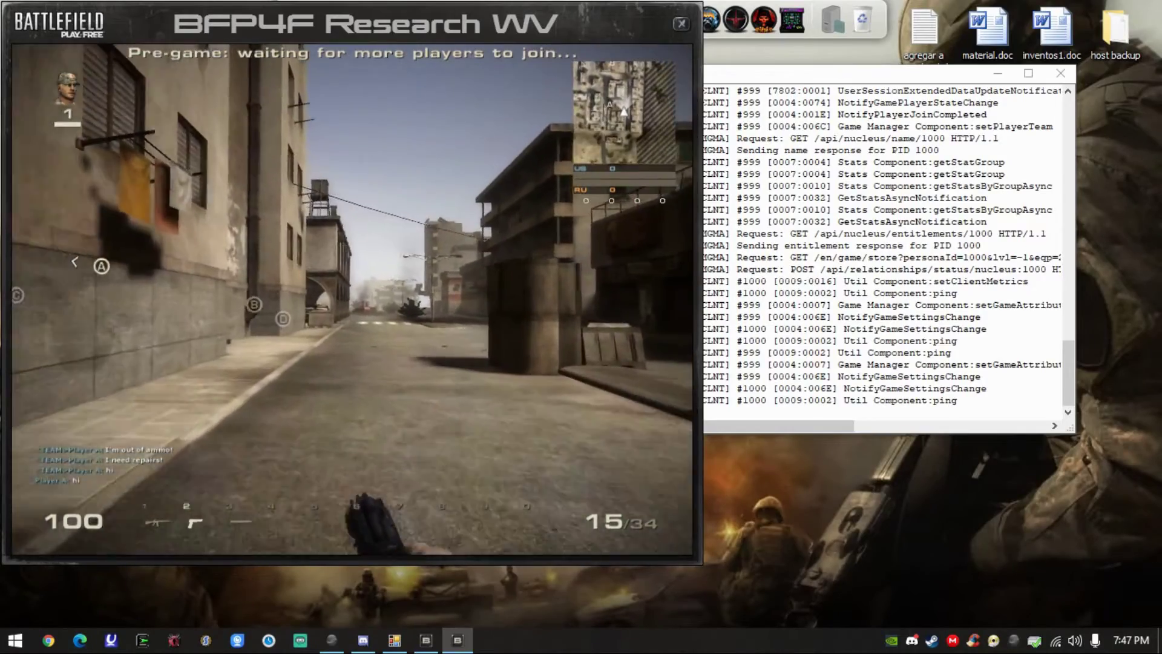
key("Return")
Test-fire the pistol at the street column, switch to the rifle and fire it as well.
left_click(351, 299)
left_click(352, 299)
left_click(352, 299)
left_click(351, 299)
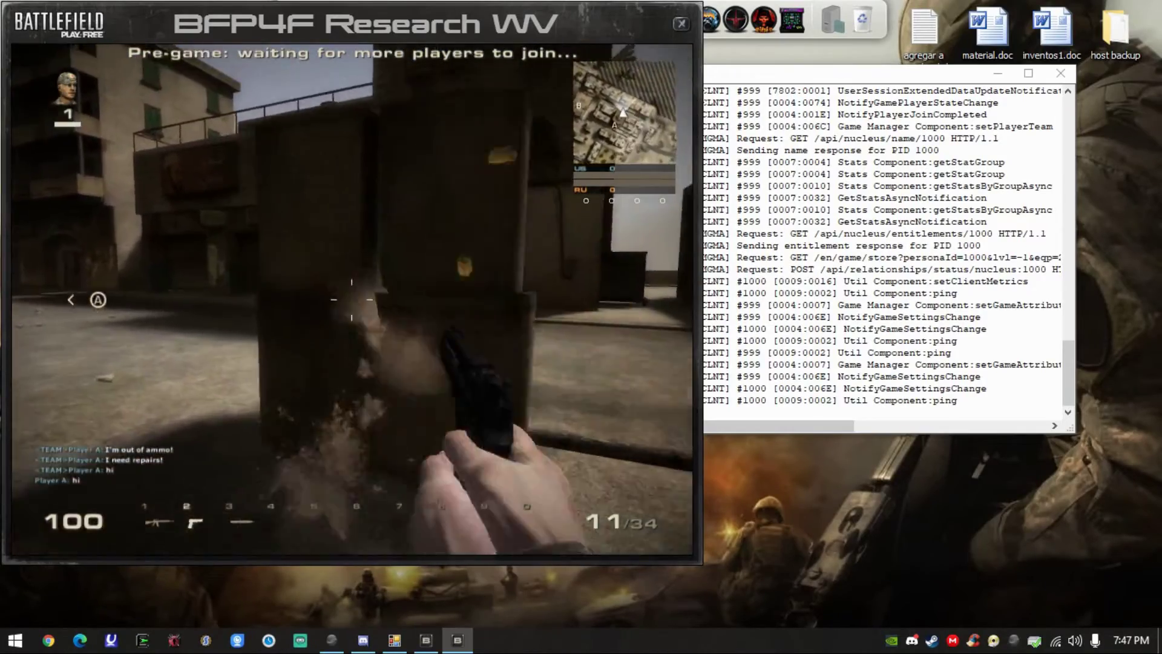
key("1")
left_click(352, 299)
left_click(351, 299)
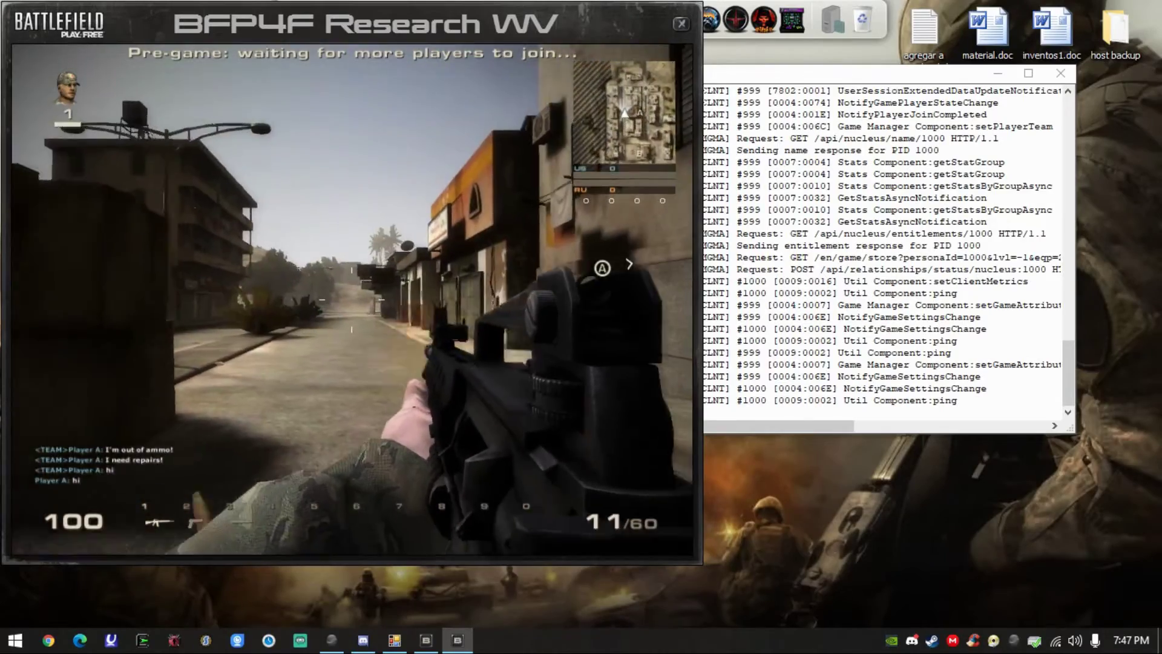
left_click(352, 298)
End the BFP4f.exe client process in Task Manager and close Task Manager.
key("ctrl+alt+Delete")
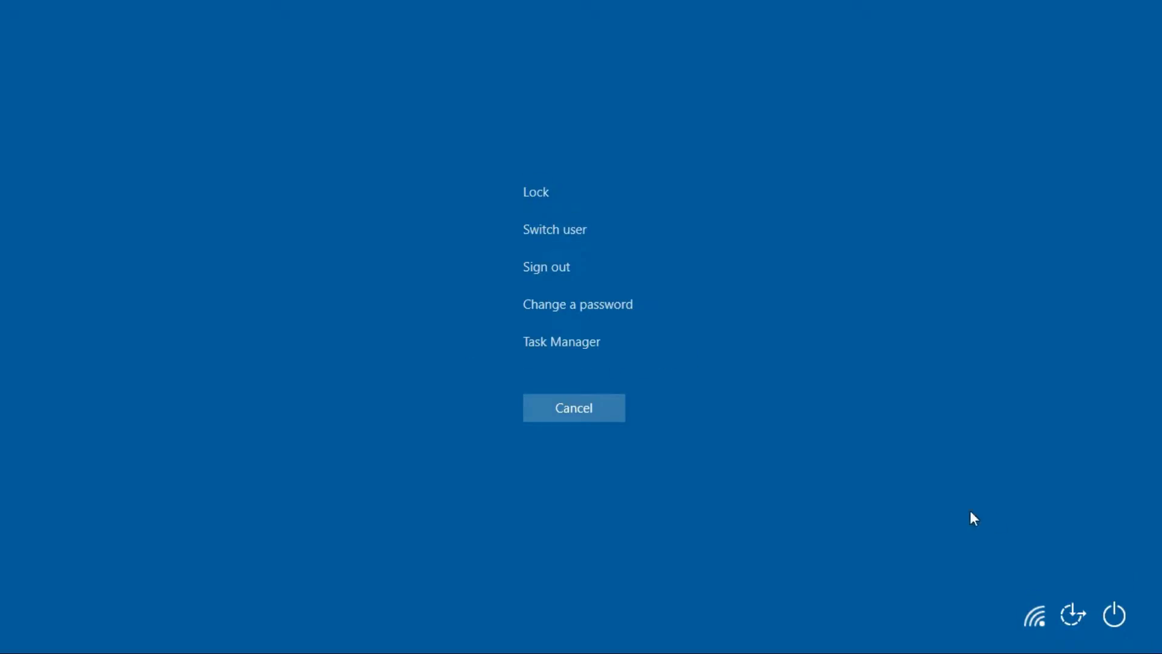
left_click(563, 339)
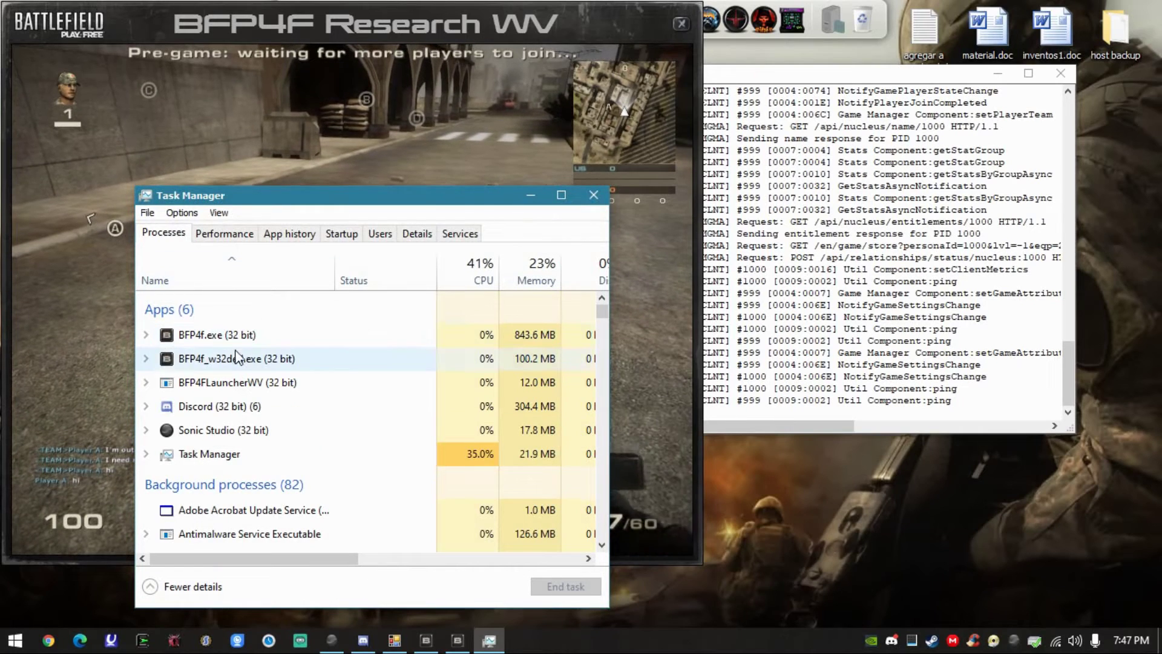
left_click(281, 340)
right_click(279, 340)
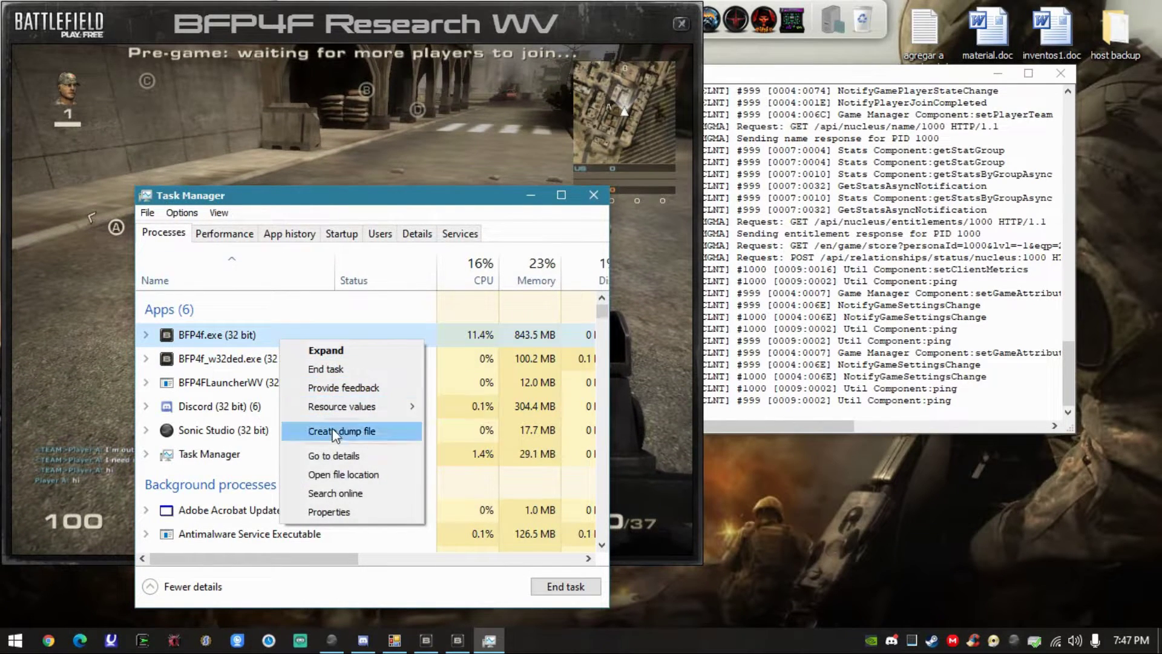
left_click(366, 371)
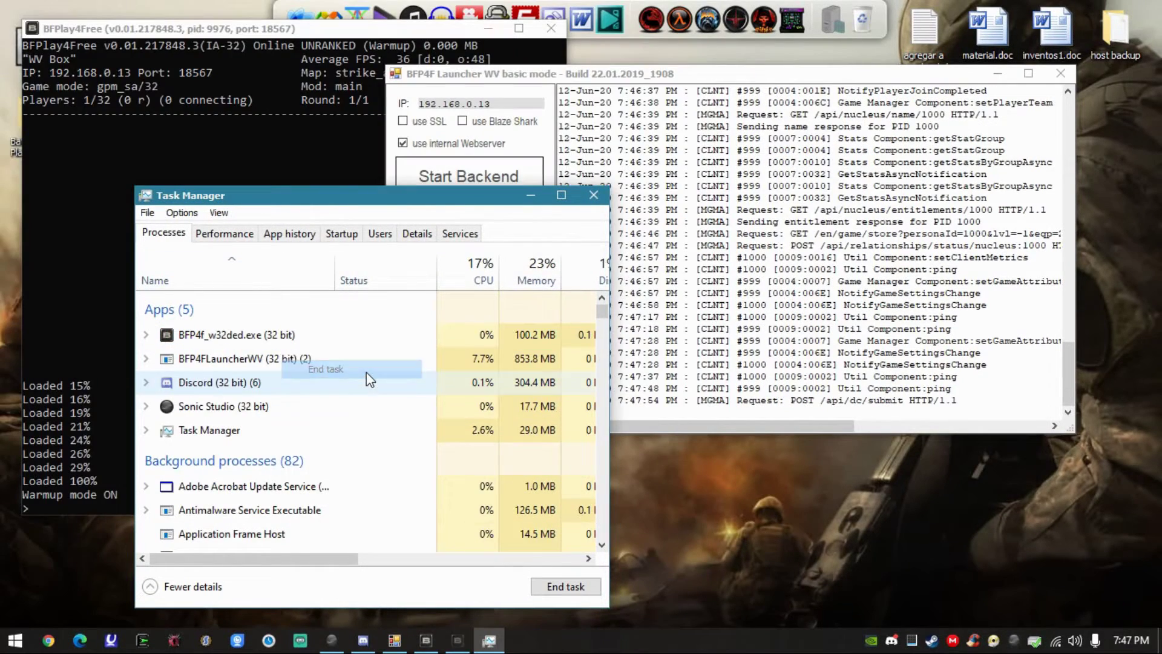
left_click(596, 196)
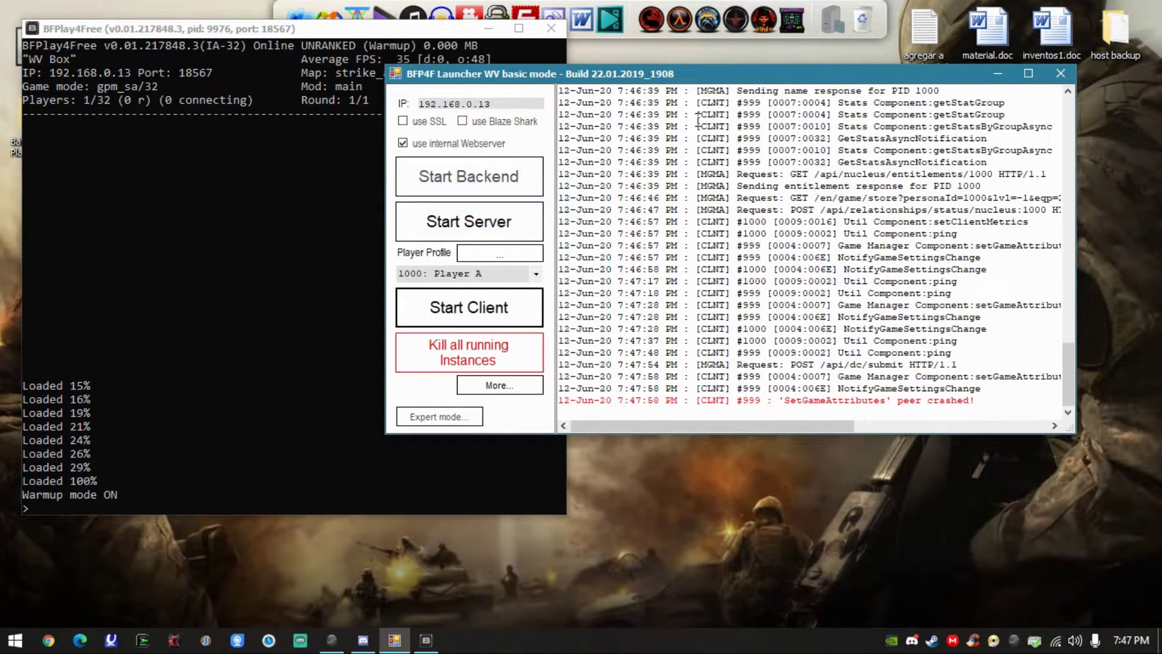
Minimize the server console, reposition the launcher window clear of the desktop icons and select the hosts file.
left_click_drag(664, 73, 658, 77)
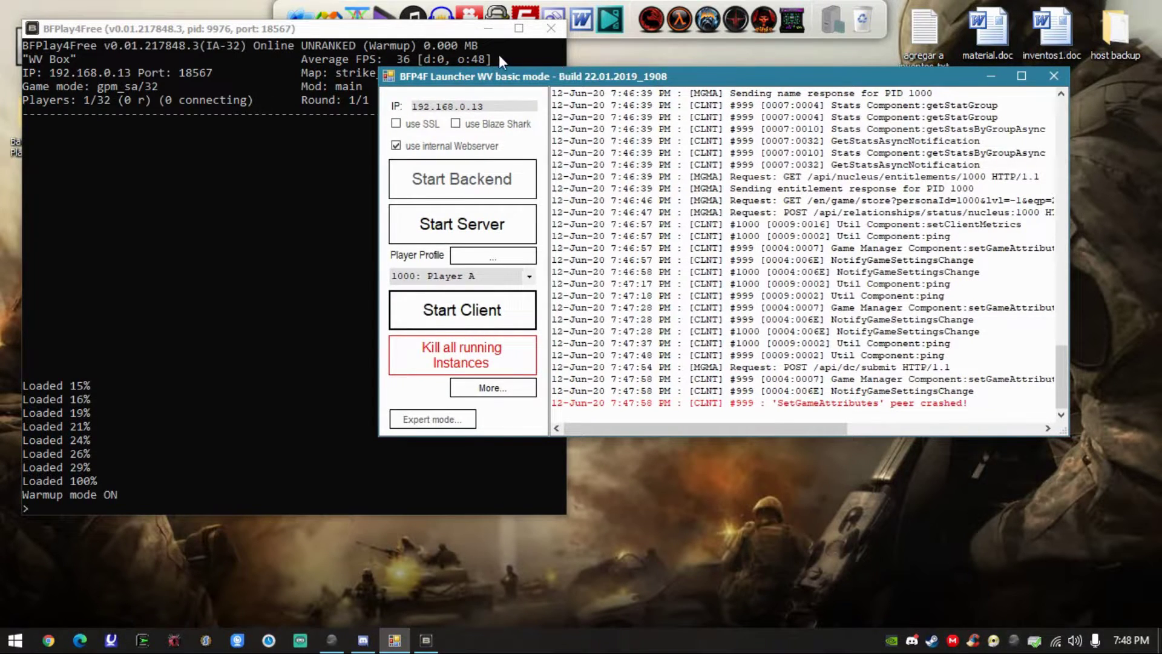
left_click_drag(500, 77, 433, 111)
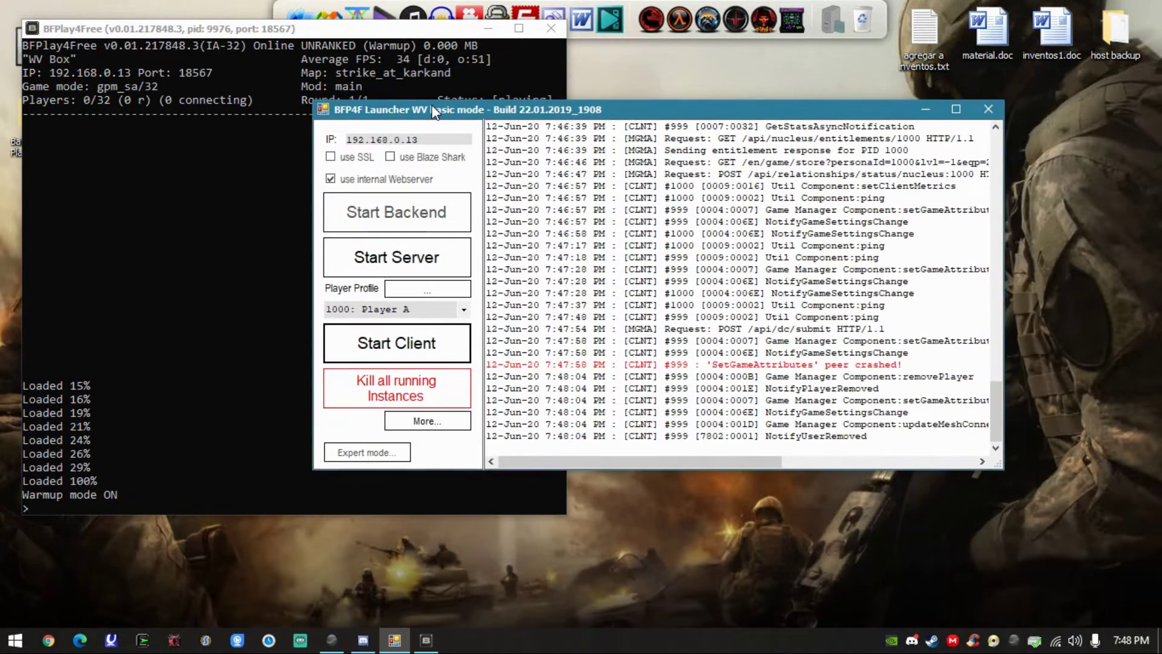
left_click(486, 29)
left_click_drag(411, 109, 368, 109)
left_click(104, 115)
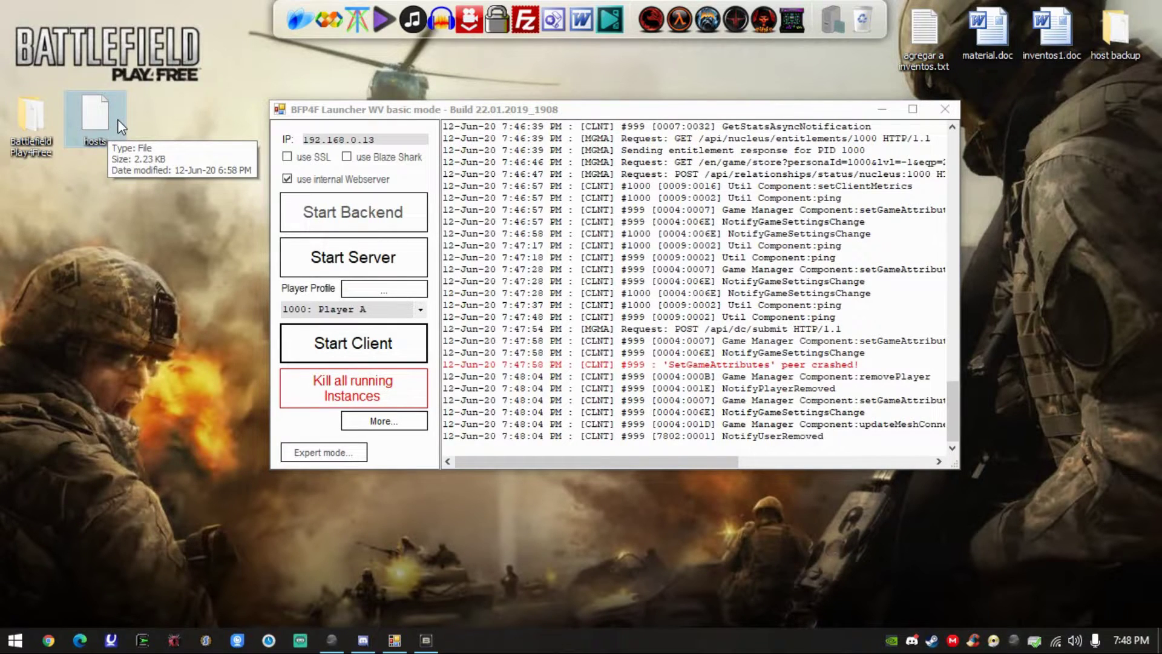
Open the desktop hosts file in Notepad, highlight the IP addresses of its first three entries, and close it.
key("super")
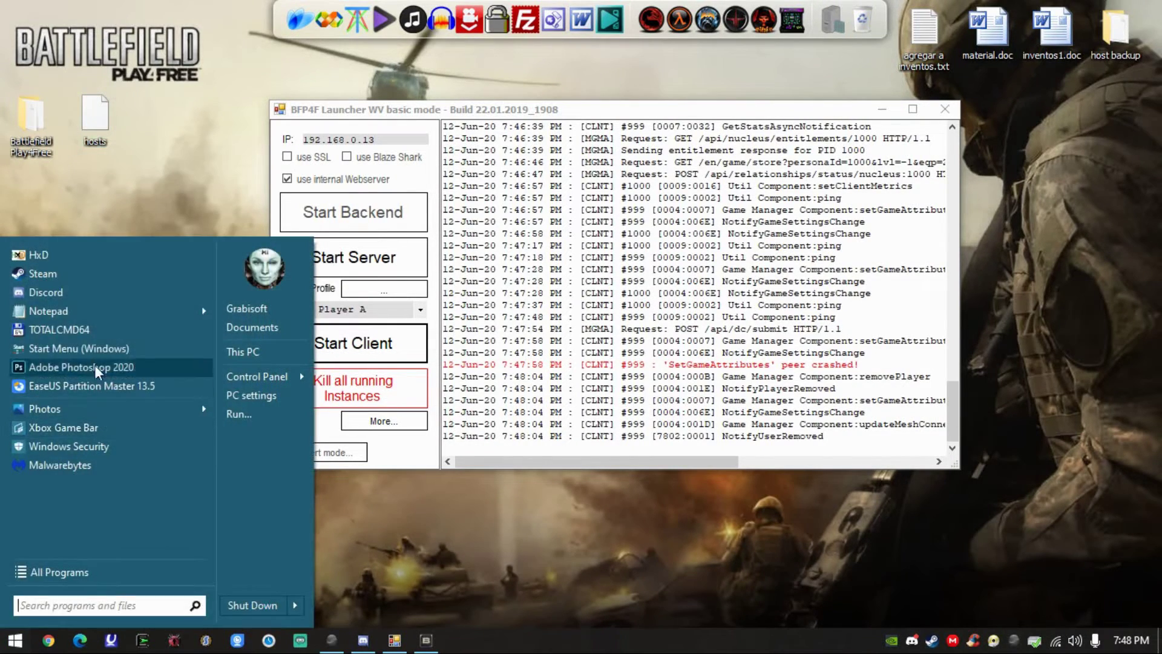
left_click(85, 318)
left_click_drag(518, 54, 309, 36)
left_click_drag(99, 102, 290, 228)
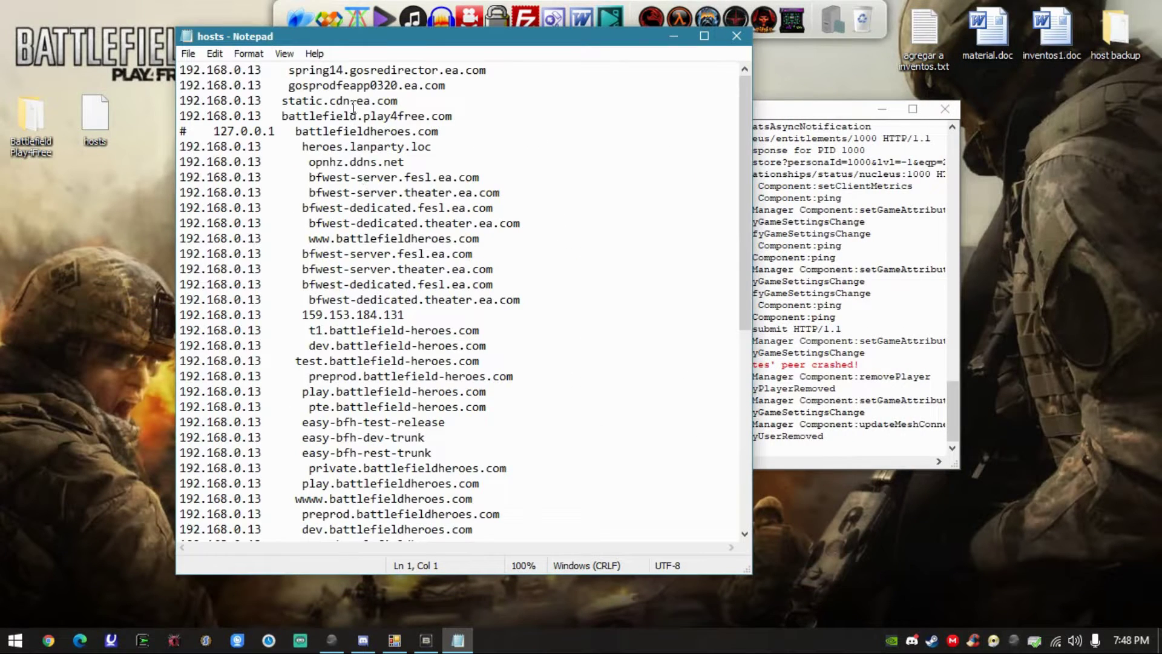
left_click_drag(264, 72, 179, 71)
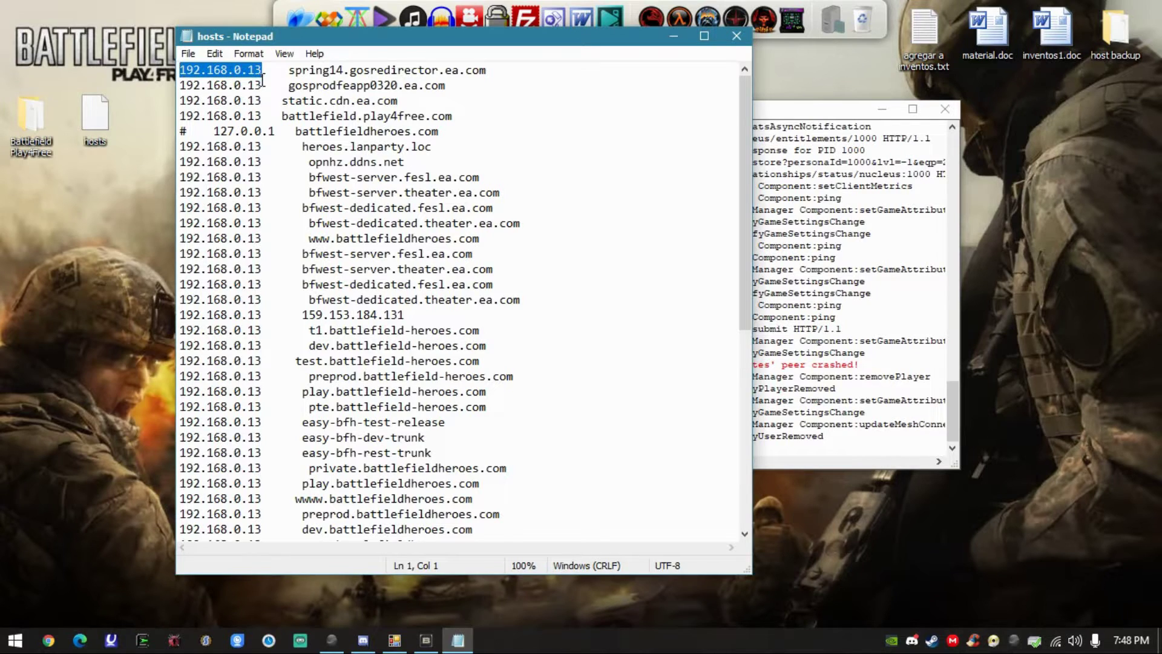
left_click_drag(262, 85, 179, 86)
left_click_drag(447, 85, 175, 102)
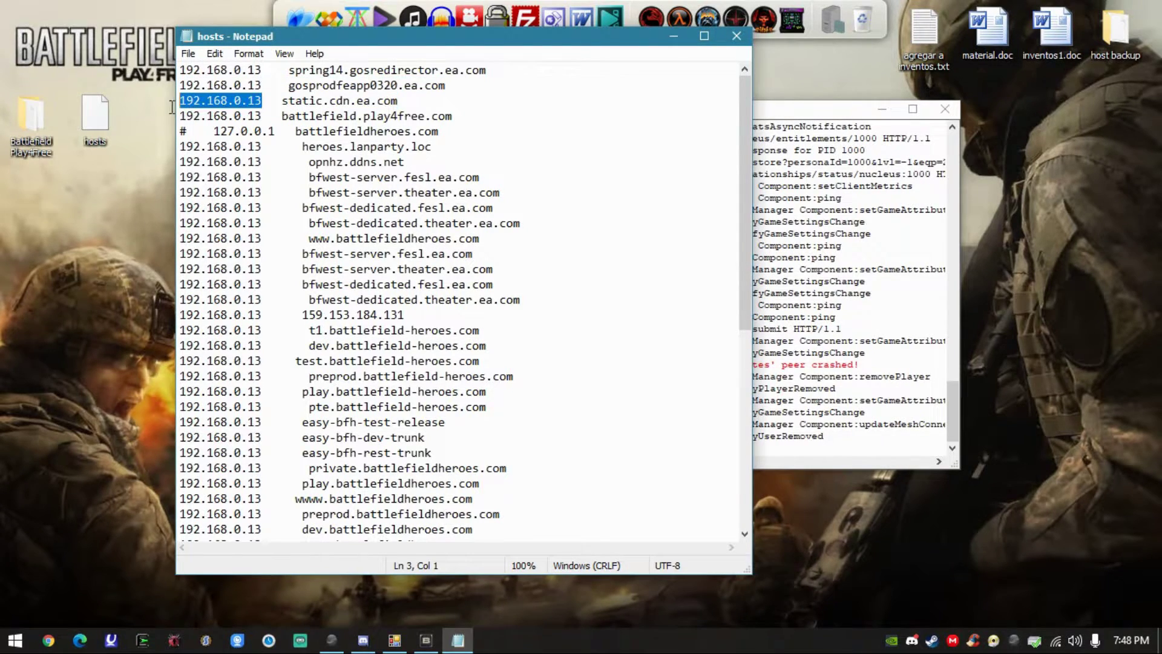
left_click(736, 36)
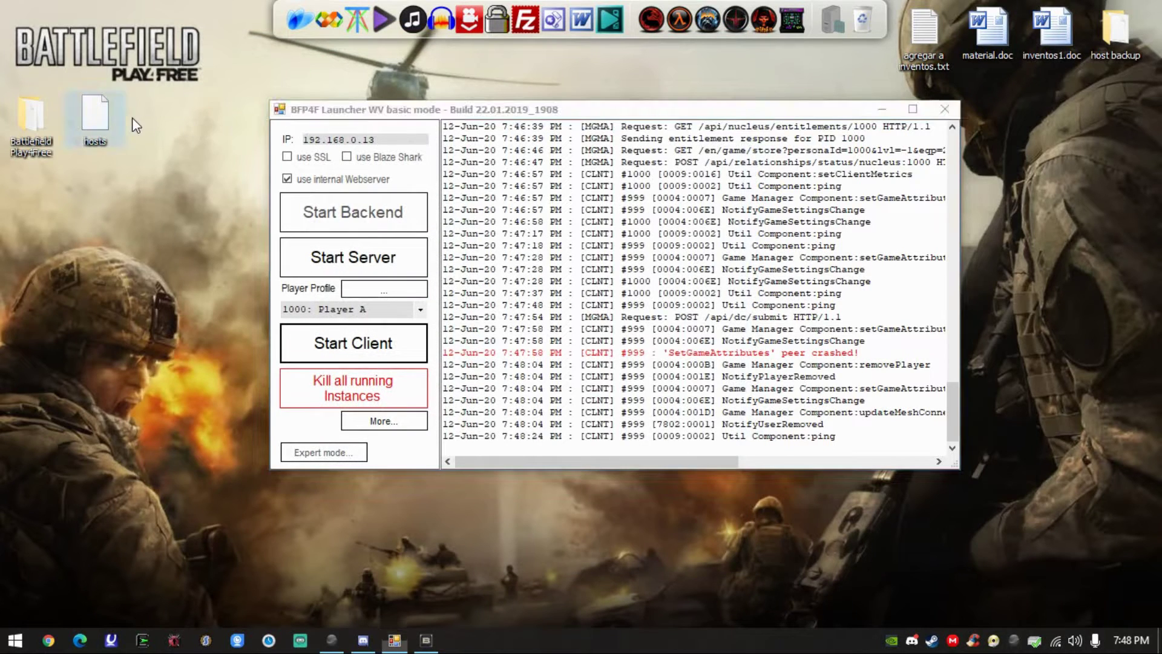
Reposition the launcher window and highlight the address in its IP field.
mouse_move(105, 115)
left_mouse_down()
mouse_move(142, 141)
mouse_move(88, 112)
left_mouse_up()
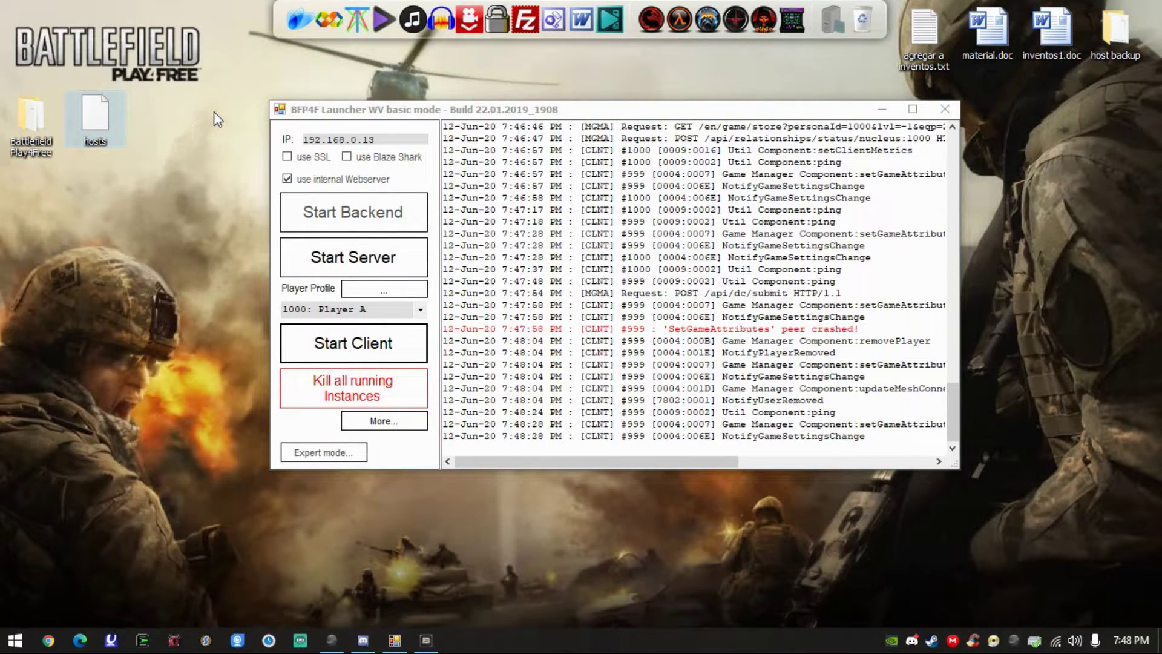
left_click_drag(394, 110, 308, 140)
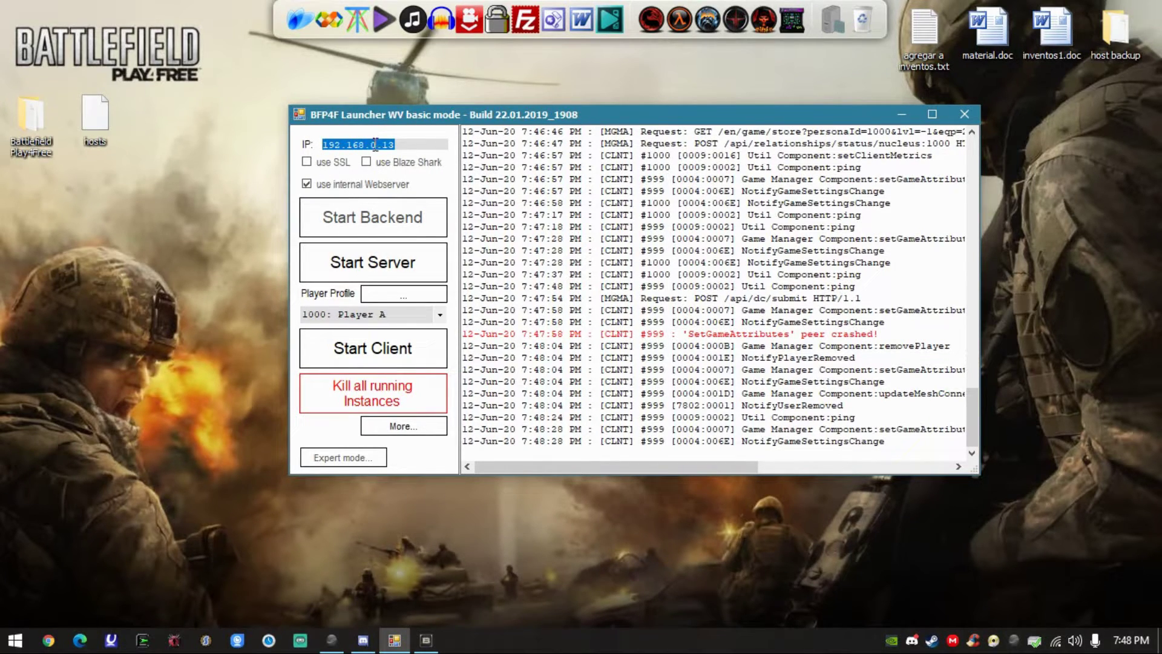
left_click_drag(412, 148, 274, 142)
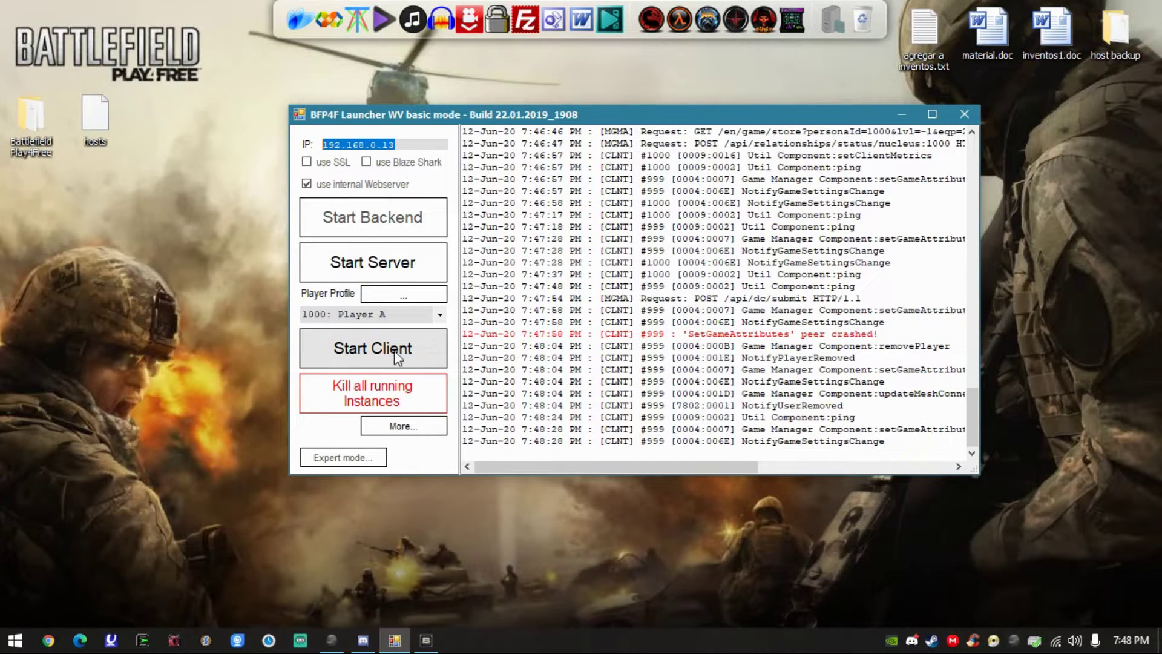
left_click_drag(474, 115, 410, 112)
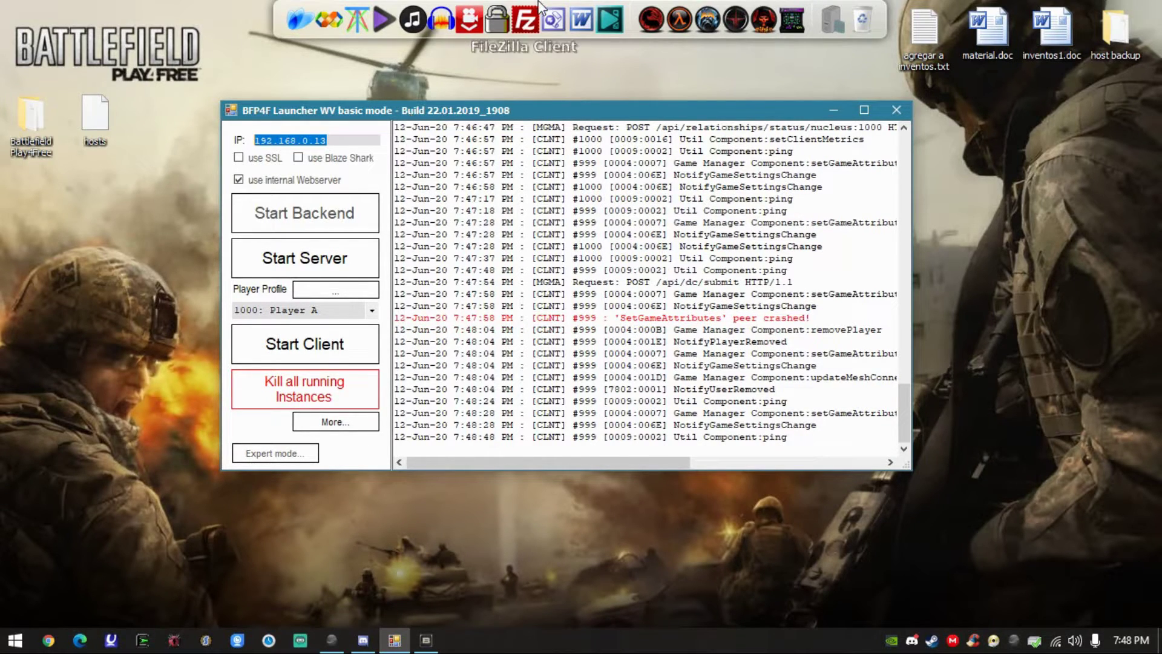
left_click_drag(519, 118, 504, 141)
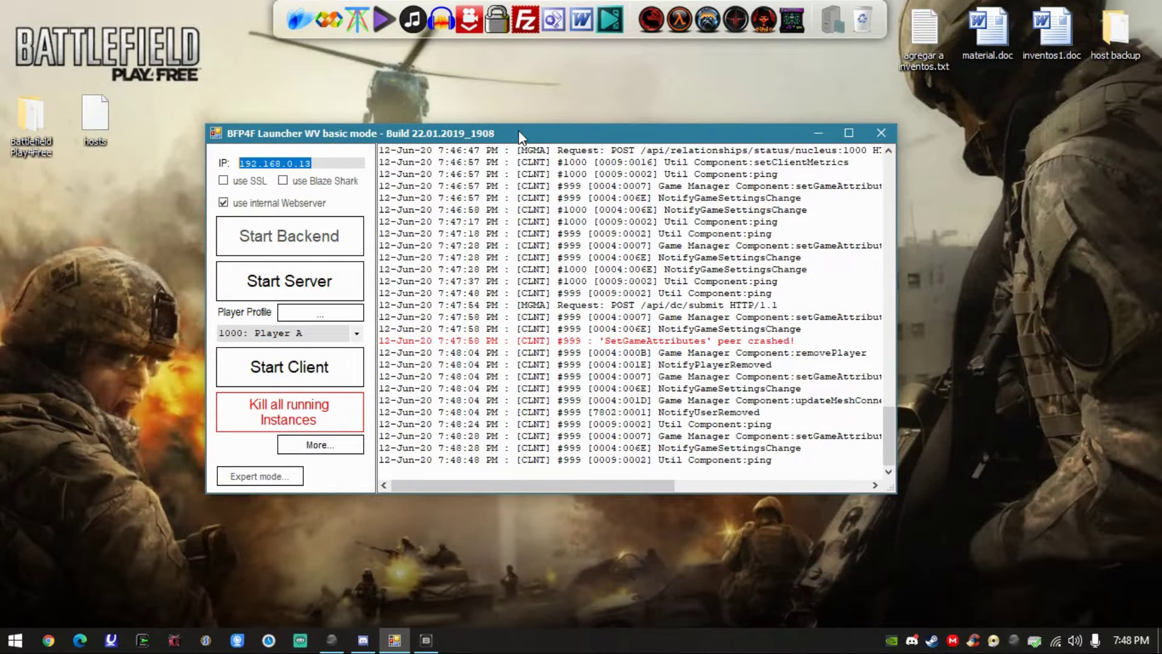
left_click_drag(518, 130, 527, 122)
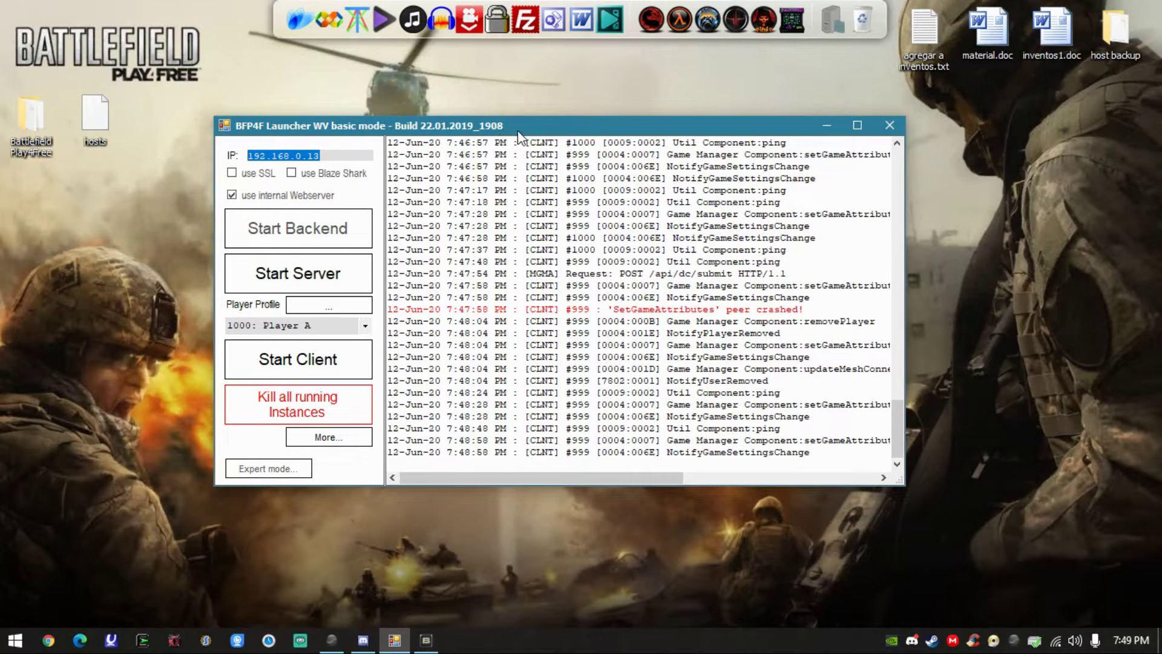
left_click_drag(518, 133, 531, 151)
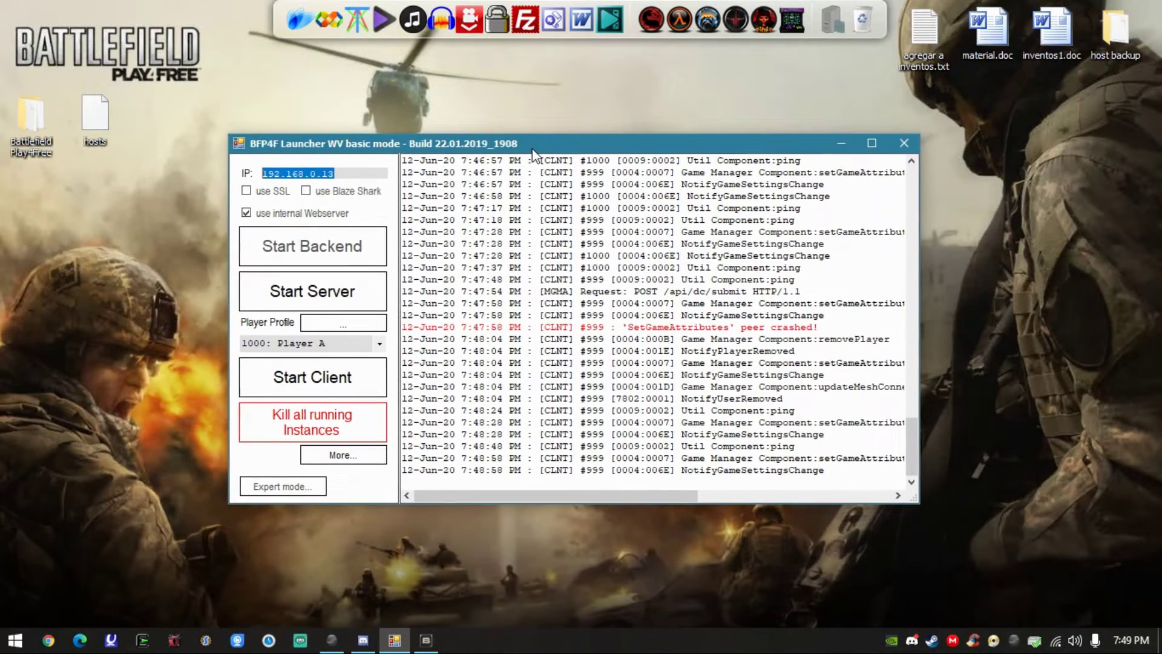
left_click(375, 174)
Open the hosts file in Notepad, try 181.312.23.14 as the spring14.gosredirector.ea.com entry's IP, and close the file without saving.
left_click(15, 639)
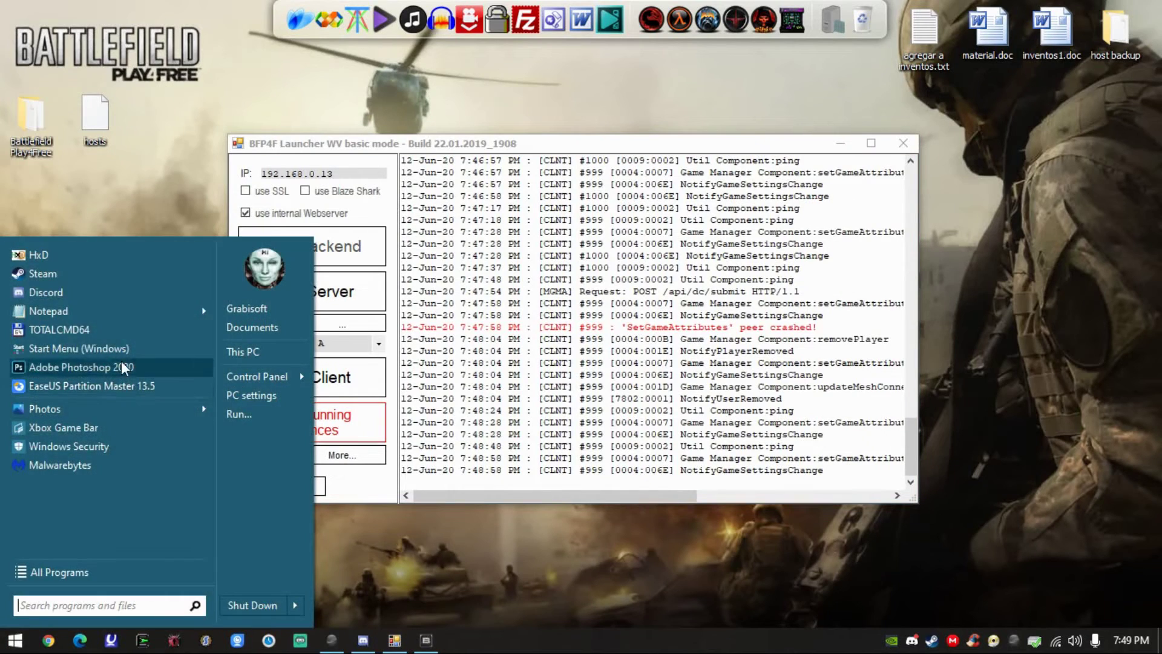
left_click(141, 312)
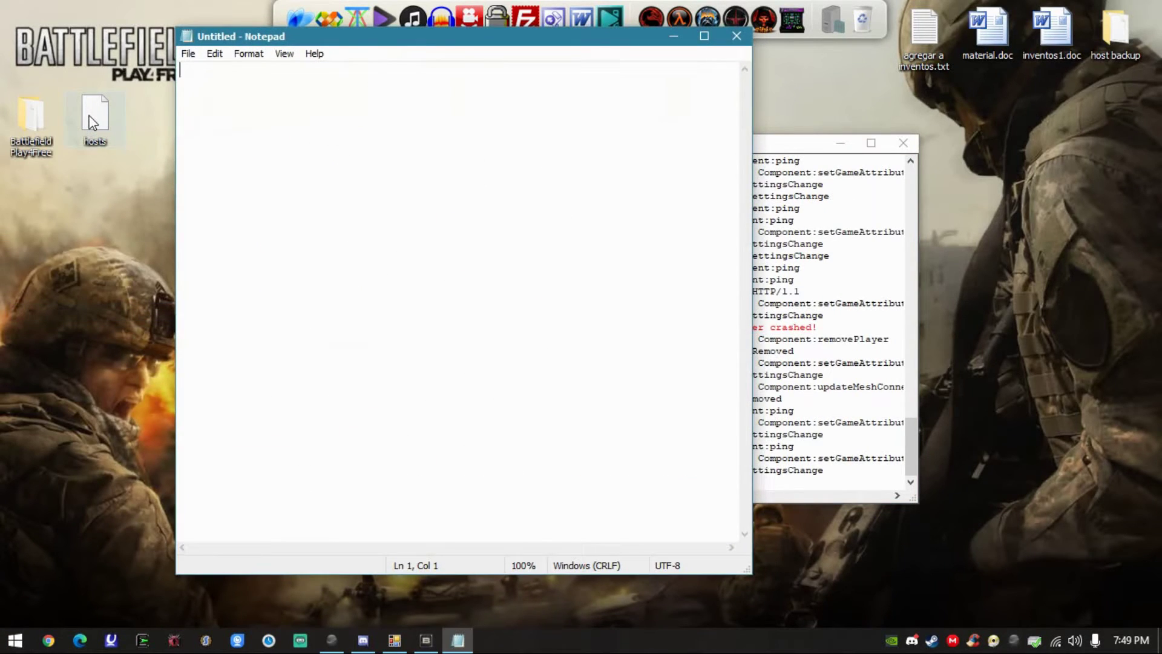
left_click_drag(90, 121, 315, 243)
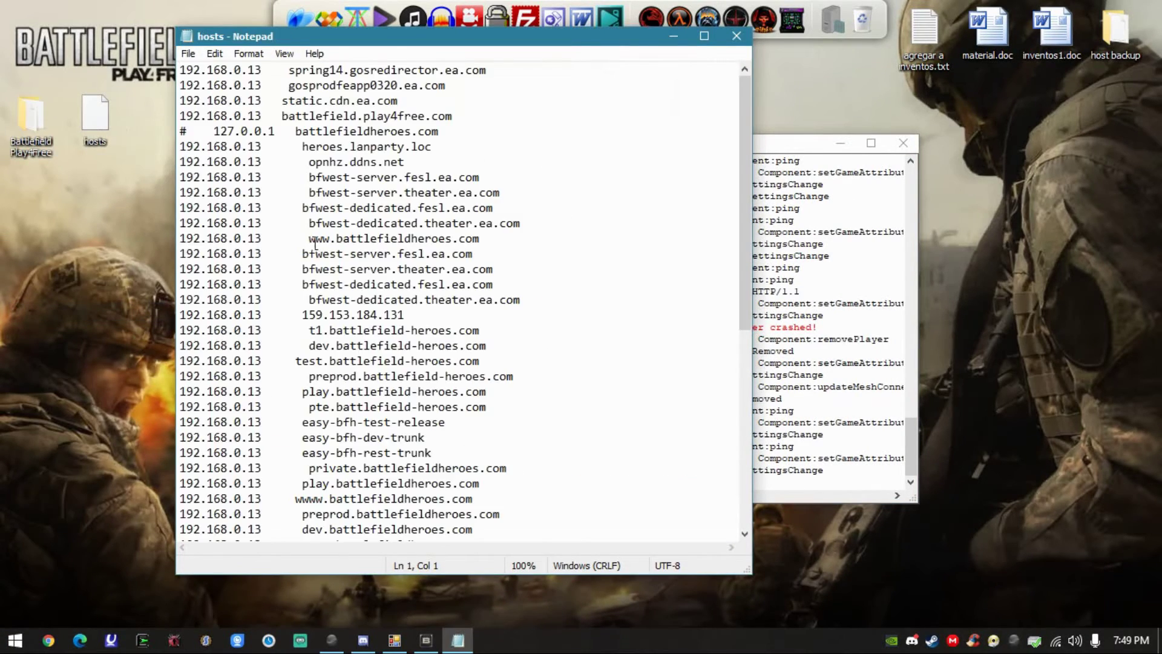
double_click(221, 70)
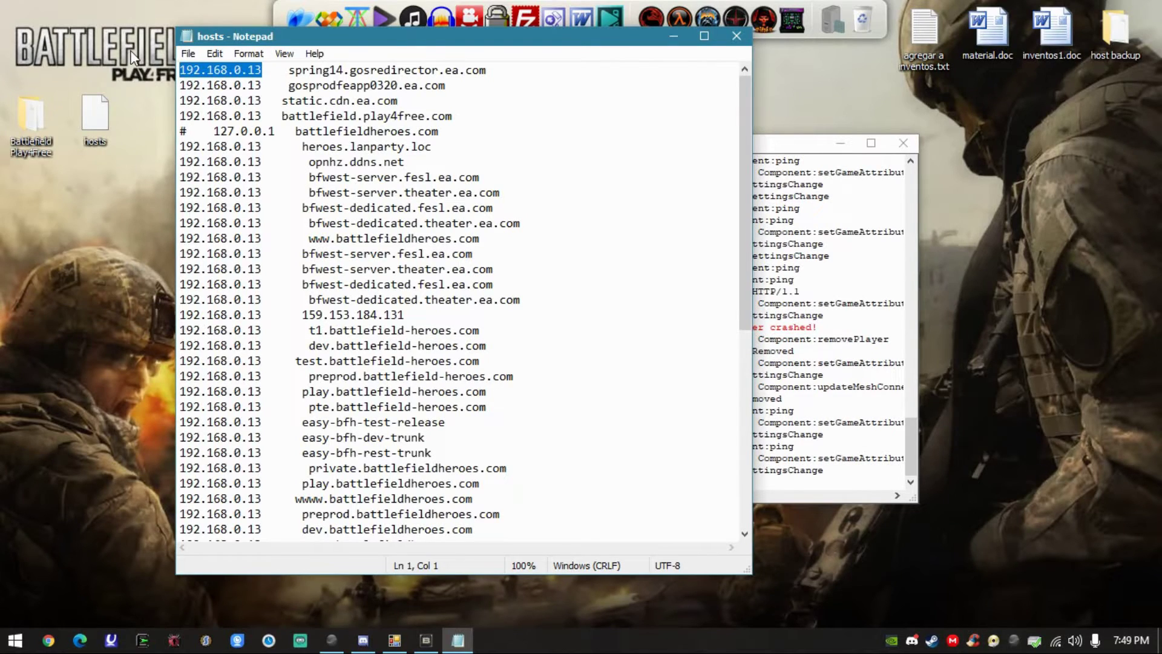
type("181.0.12")
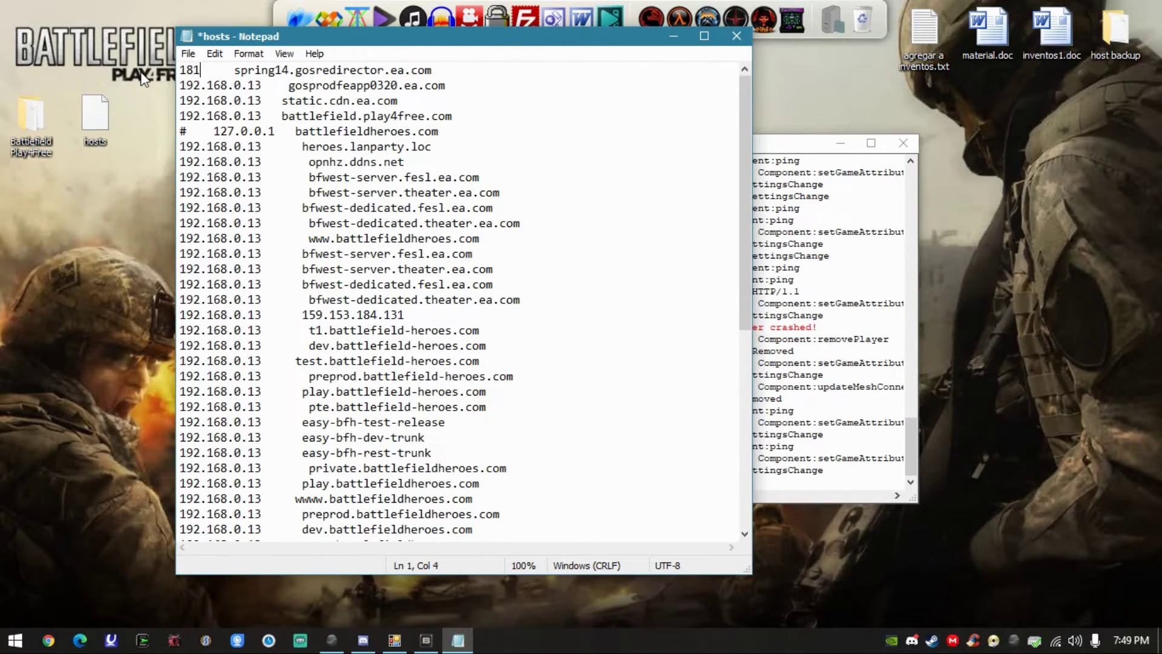
key("BackSpace")
key("BackSpace")
key("BackSpace")
key("BackSpace")
type("3124.4")
key("BackSpace")
key("BackSpace")
key("BackSpace")
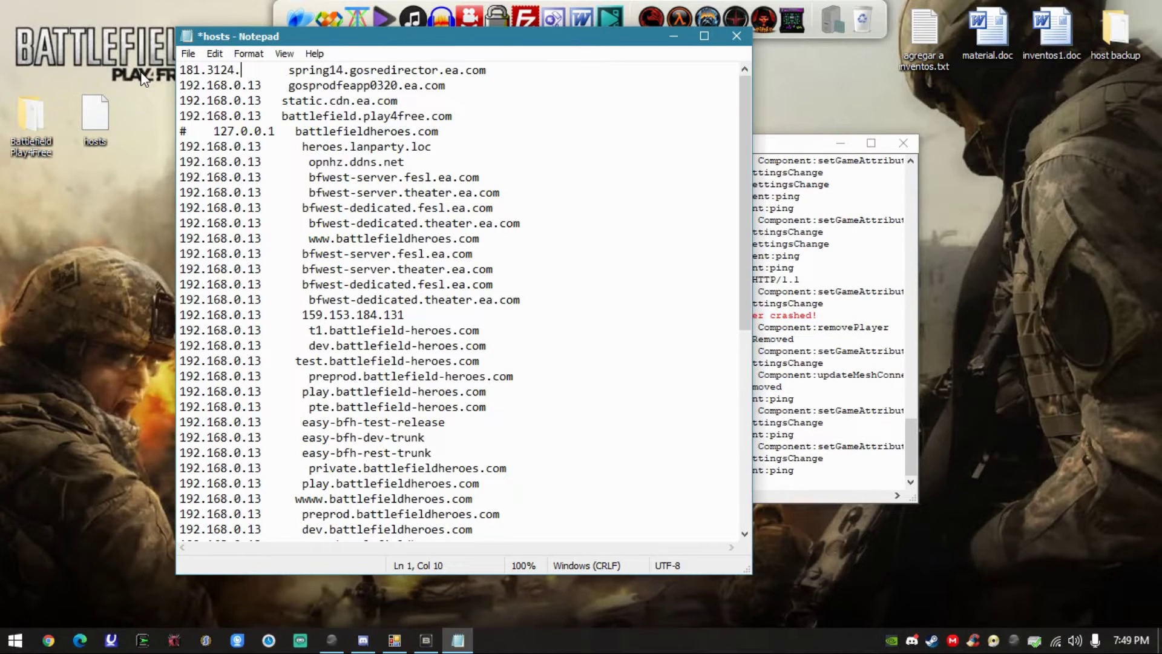
type(".23.14")
key("shift+Home")
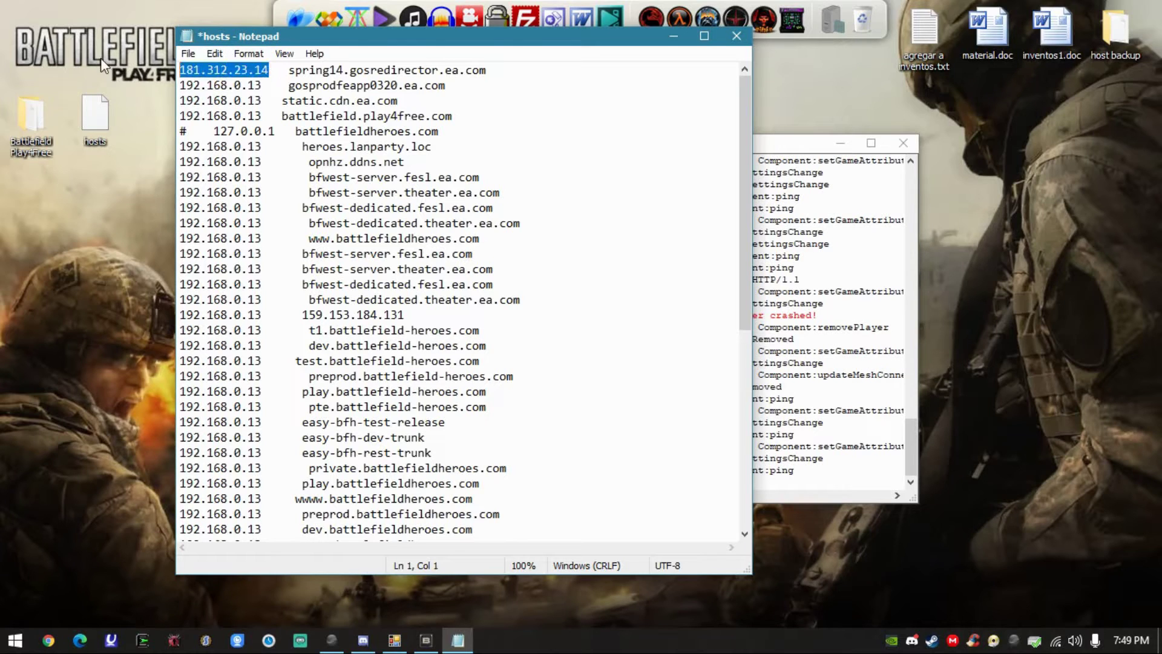
left_click(737, 35)
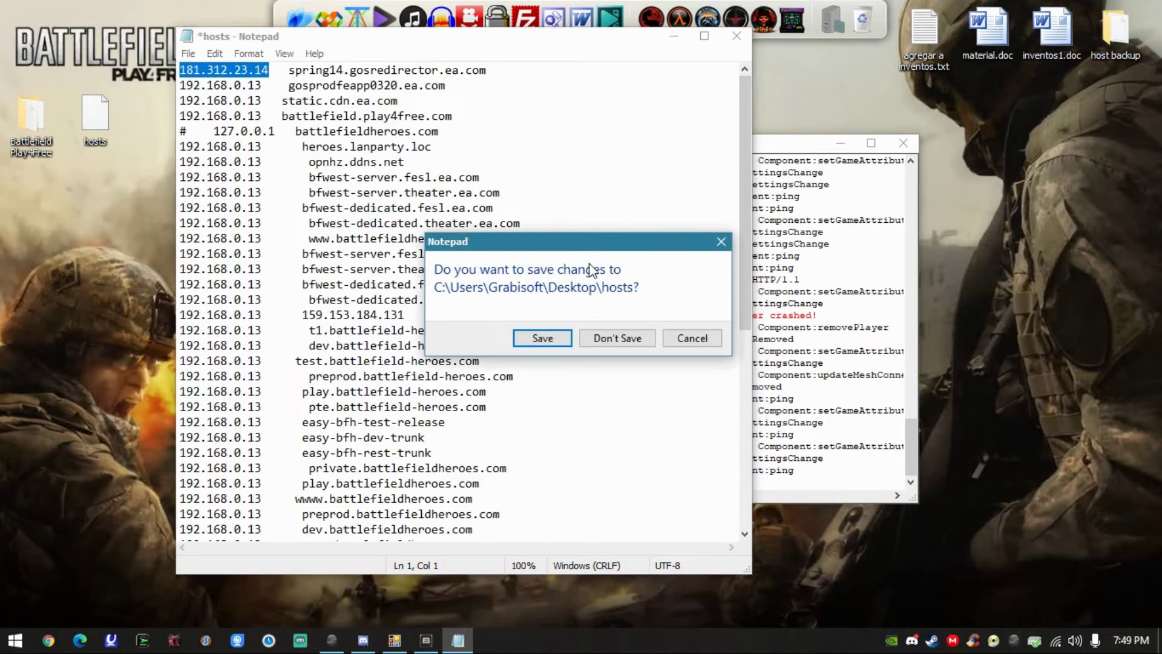
left_click(599, 337)
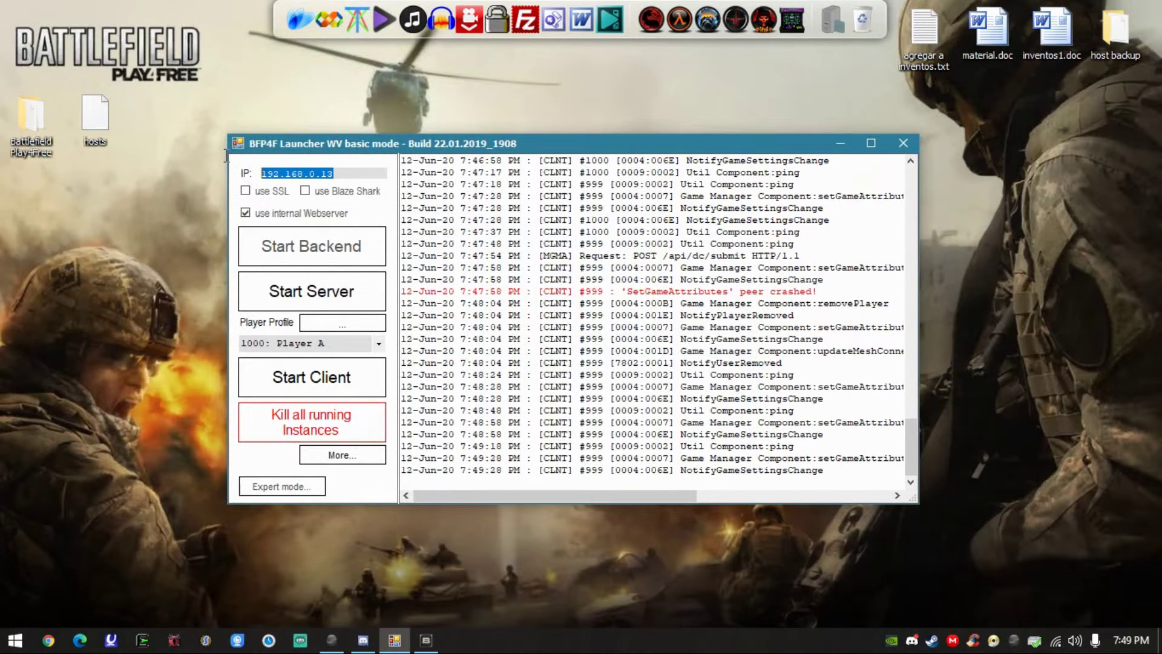
Raise the launcher window slightly and reselect the whole address in its IP field.
left_click_drag(312, 152, 311, 110)
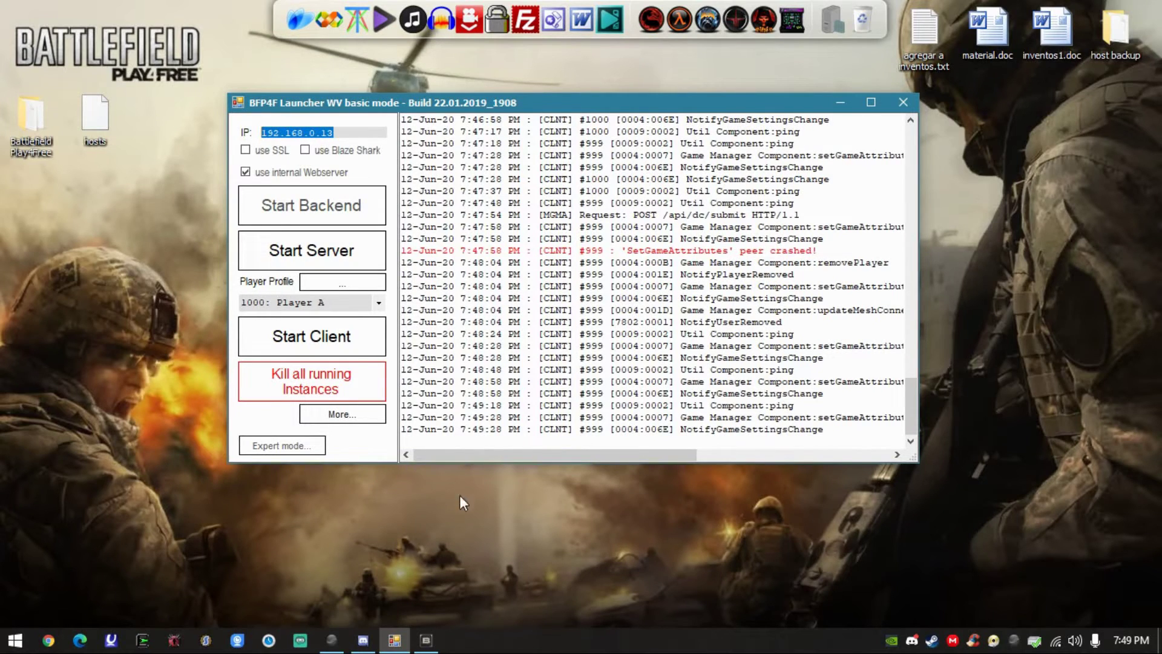
left_click(353, 134)
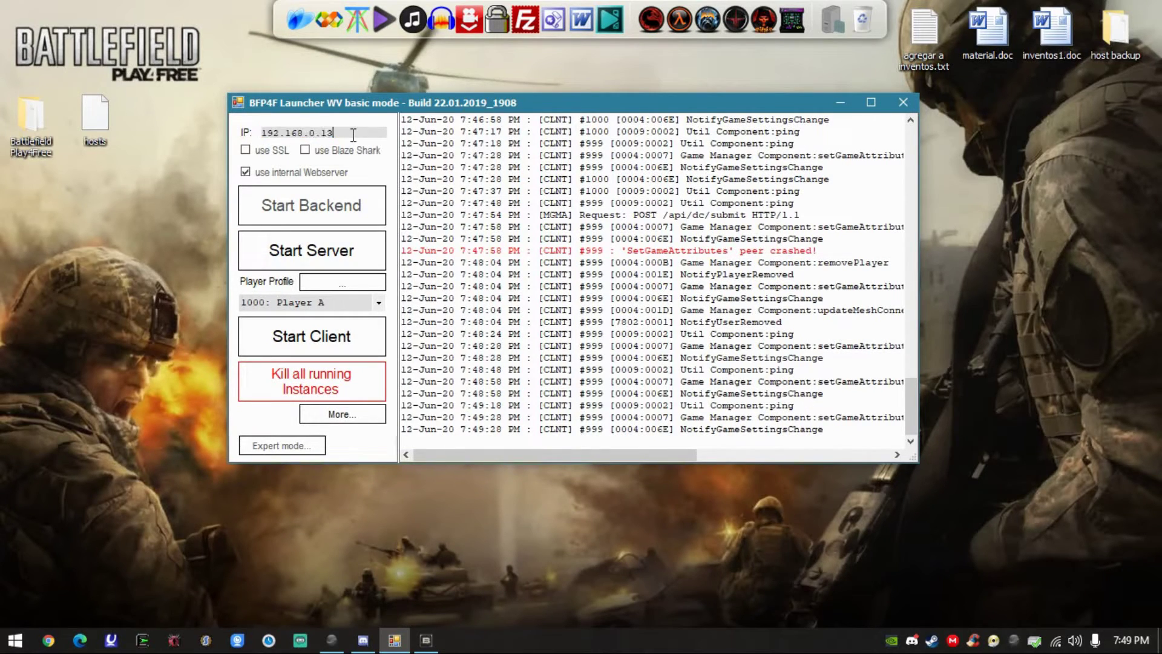
double_click(352, 134)
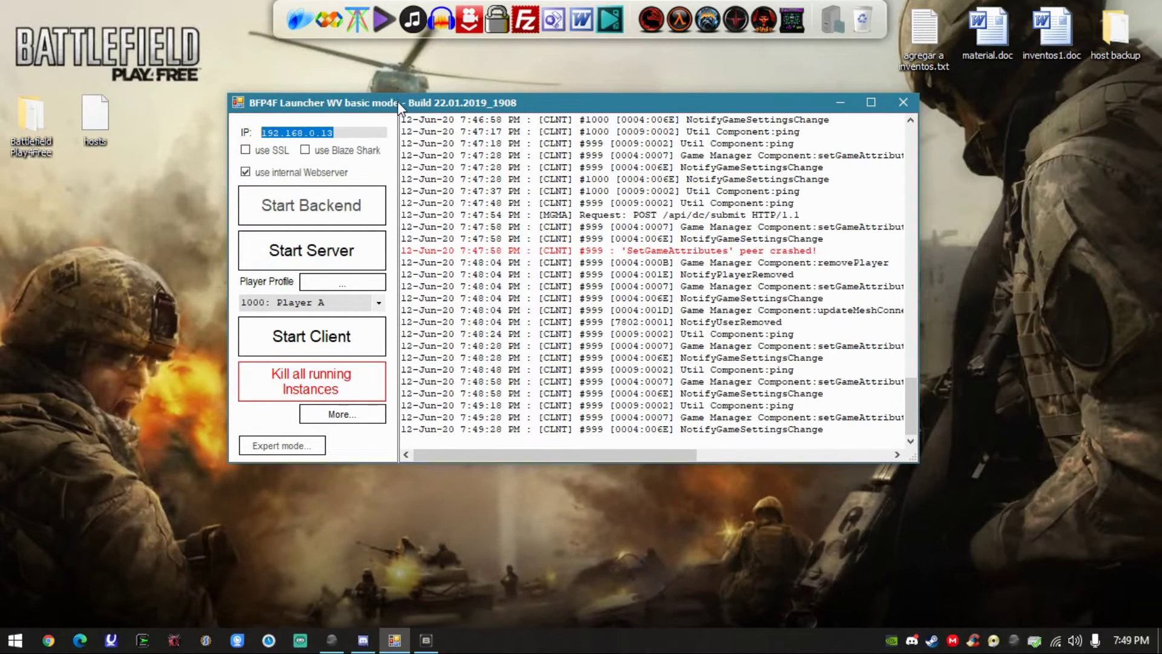
left_click_drag(398, 102, 400, 118)
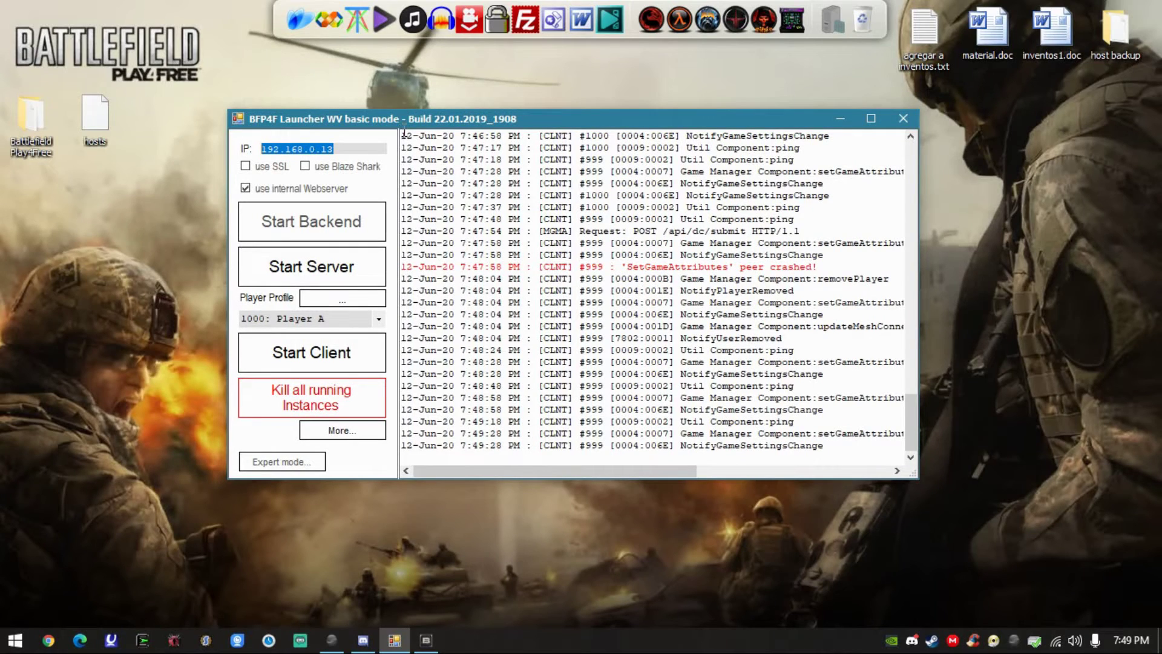
mouse_move(535, 120)
left_mouse_down()
mouse_move(542, 137)
mouse_move(527, 114)
left_mouse_up()
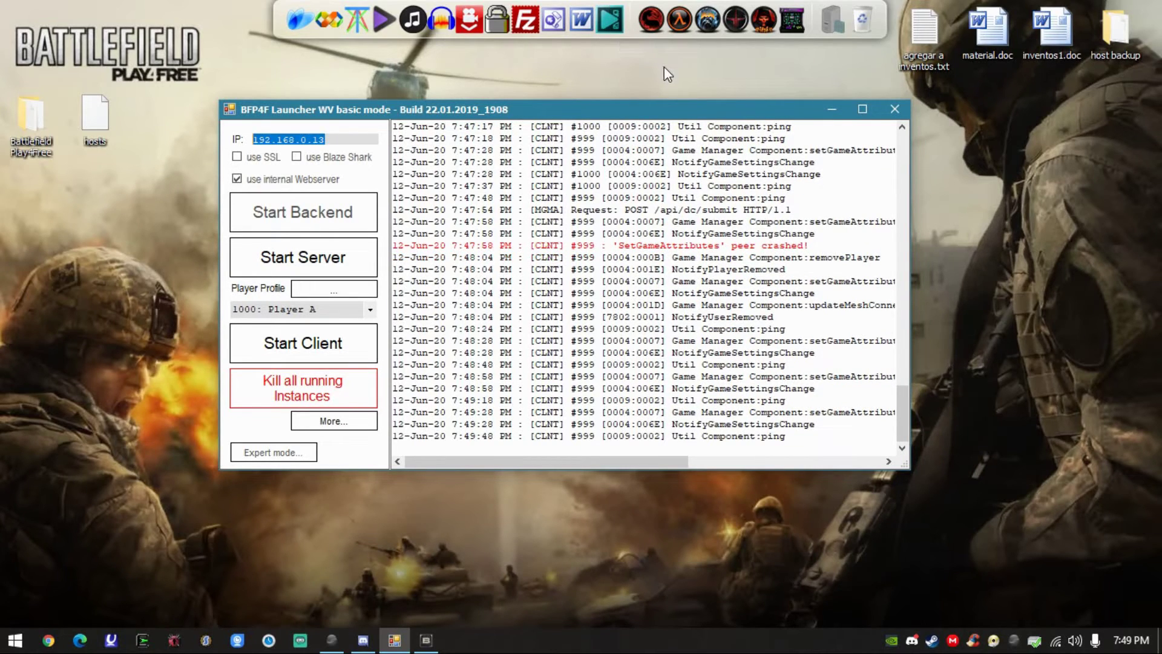
left_click_drag(630, 109, 594, 143)
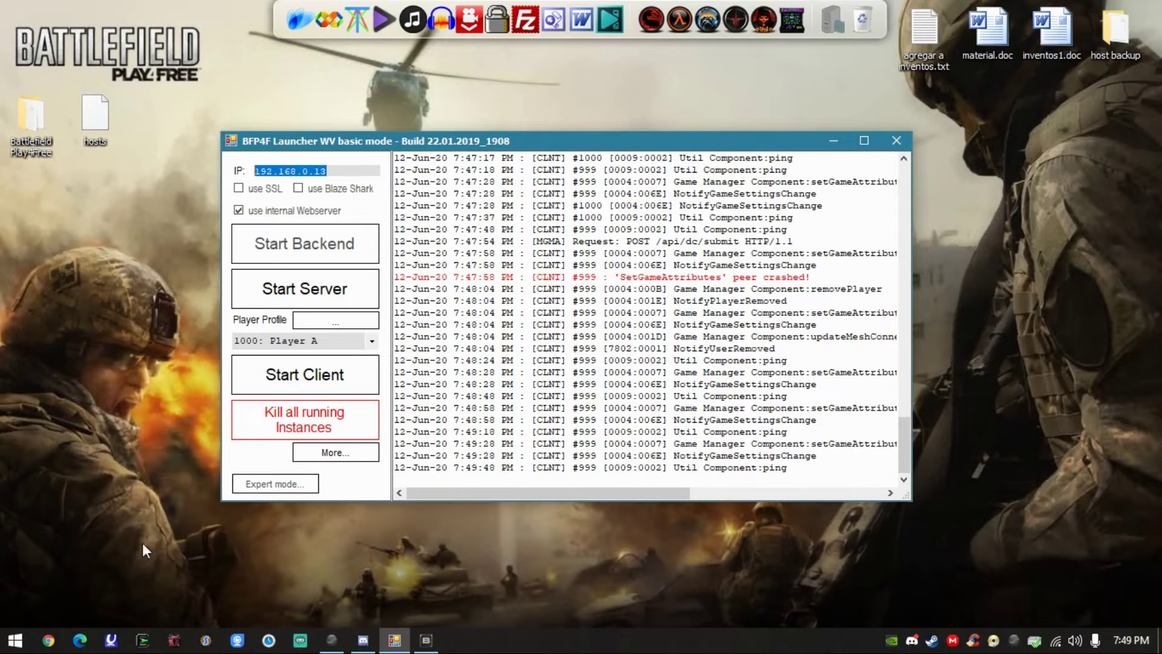
Switch to Chrome, view the grabisoftnet.com home page, dismiss the YouTube notification and highlight the FORUM link.
left_click(49, 643)
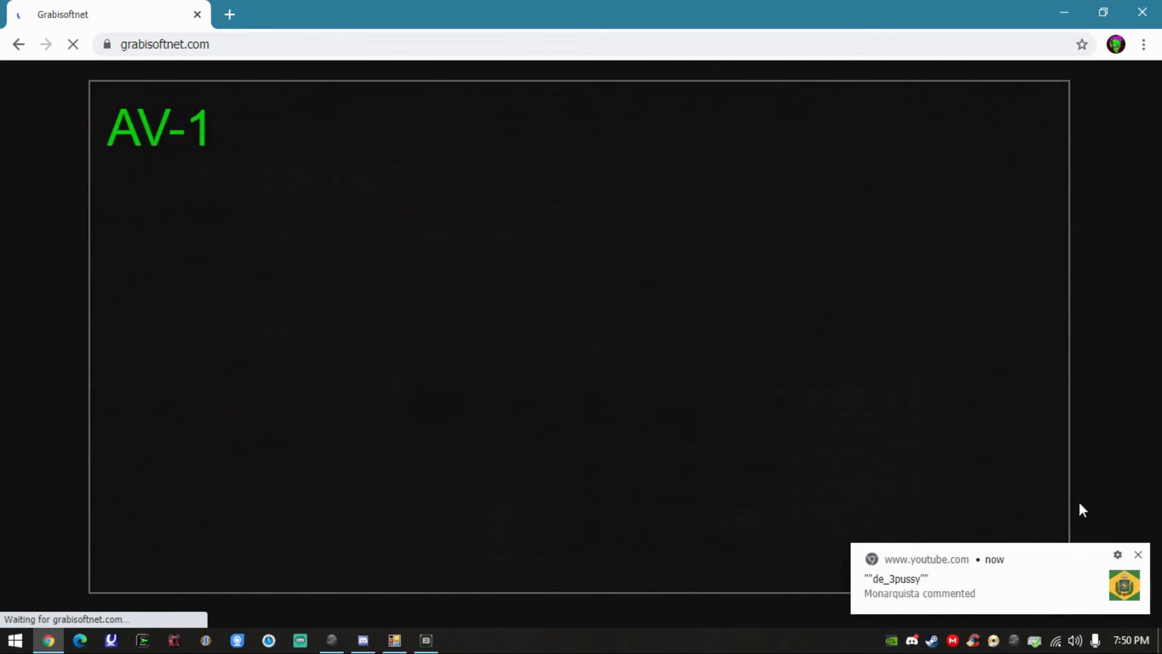
left_click(1138, 558)
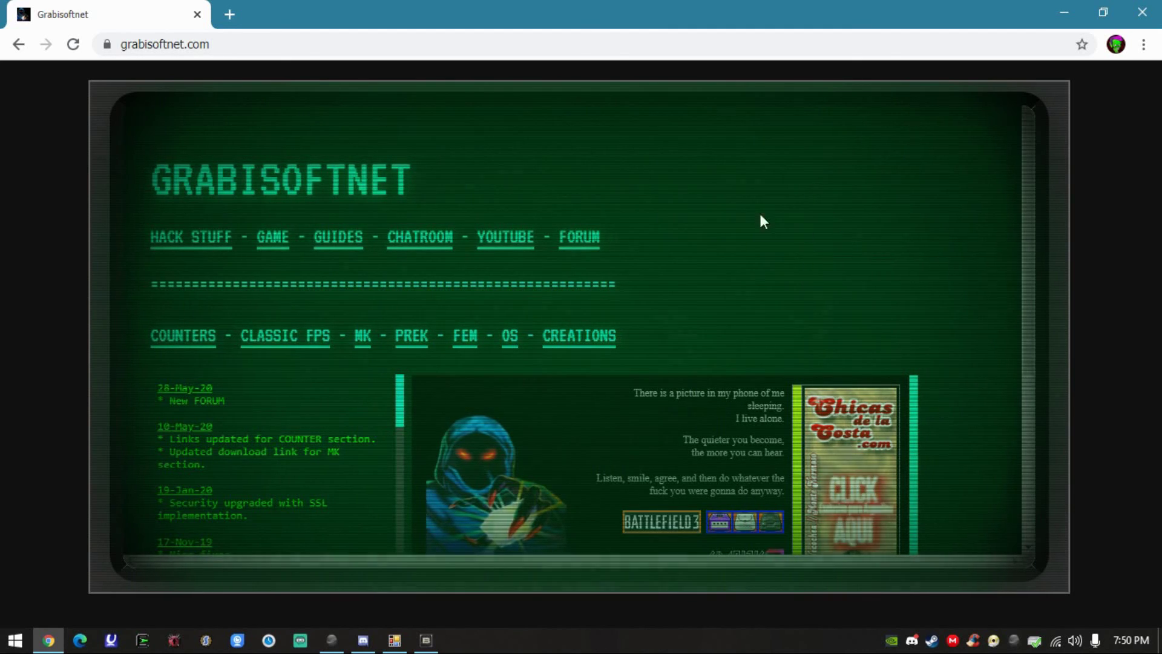
left_click_drag(556, 236, 643, 248)
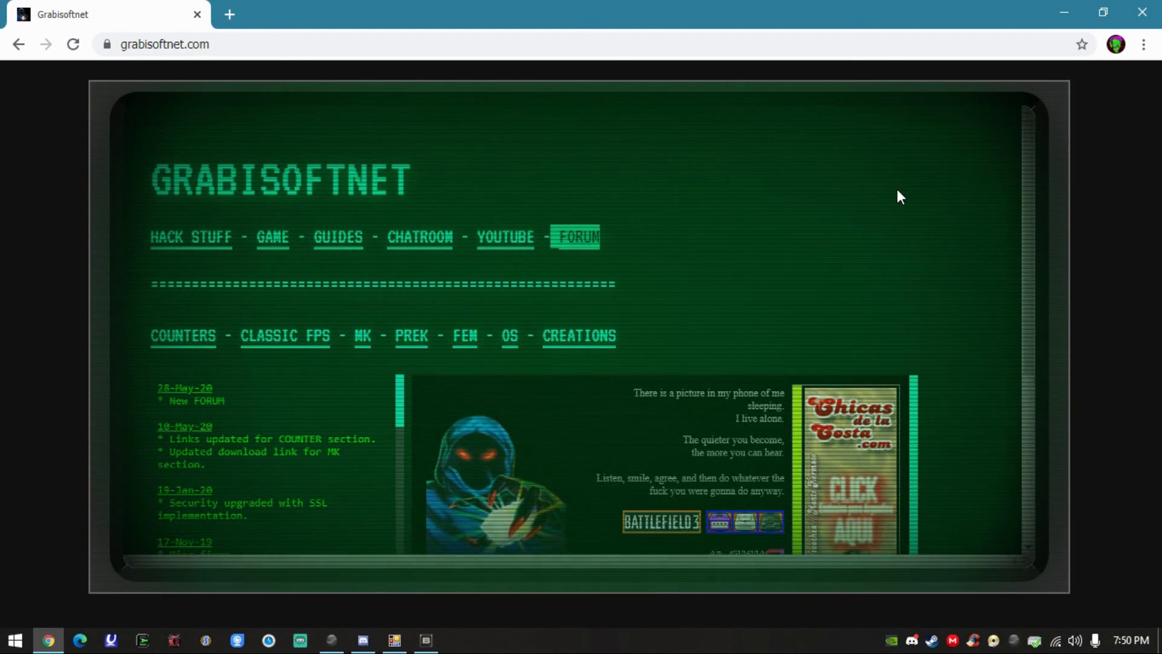